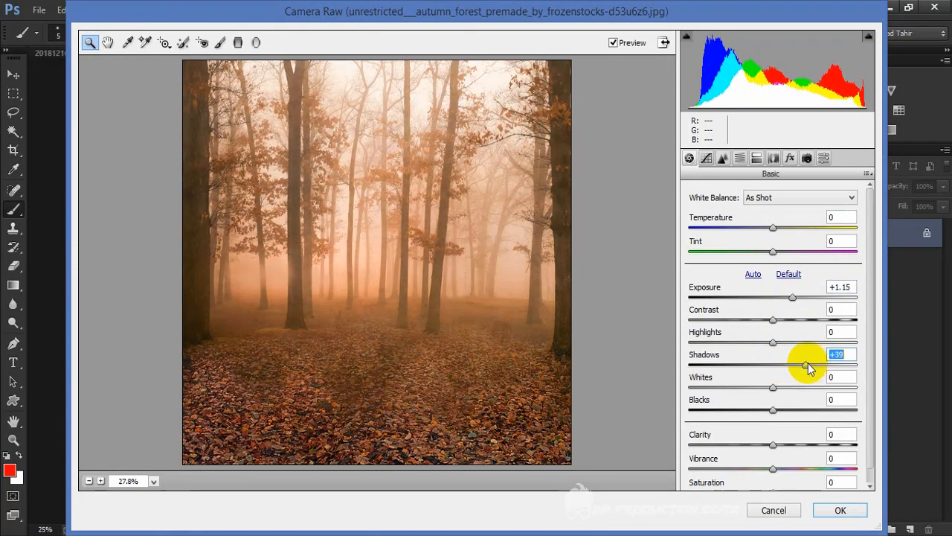
- Set Vibrance to -17, raise Saturation slightly, and apply the Camera Raw adjustments to the forest photo
left_click(772, 467)
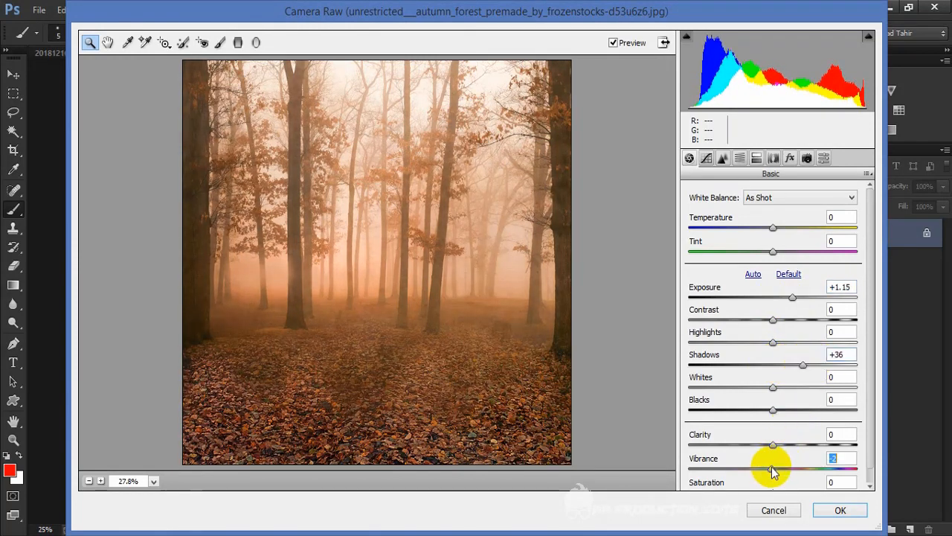
left_click_drag(772, 467, 760, 471)
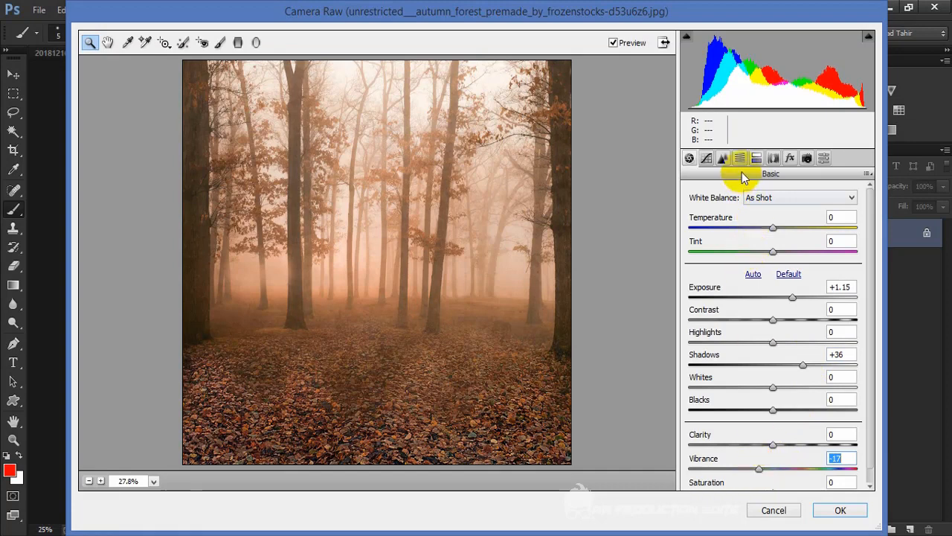
left_click(723, 158)
left_click(690, 158)
scroll(731, 239, "down", 1)
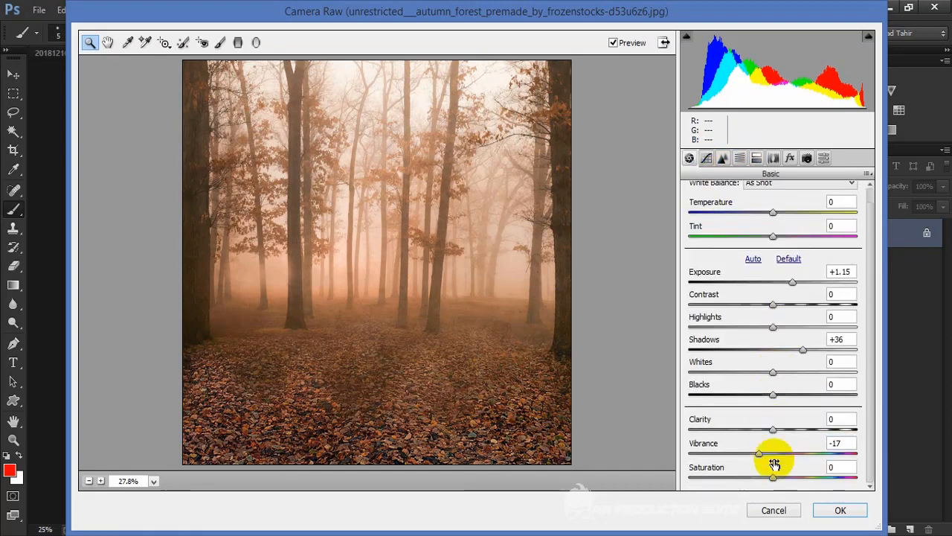
mouse_move(775, 477)
left_mouse_down()
mouse_move(796, 481)
mouse_move(787, 477)
left_mouse_up()
left_click(839, 510)
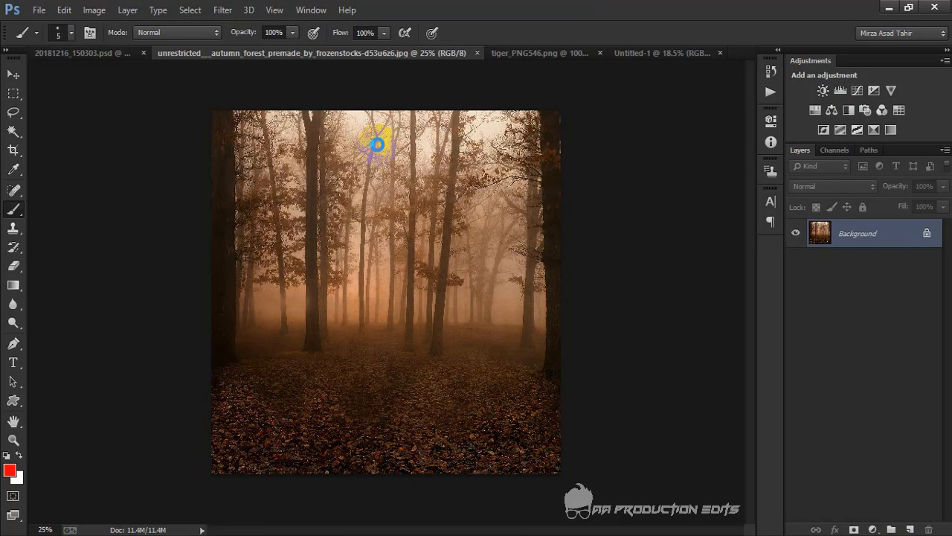
- Select the upper tree area of the forest photo with the Rectangular Marquee and move it into the Untitled-1 document
left_click(13, 75)
left_click(13, 93)
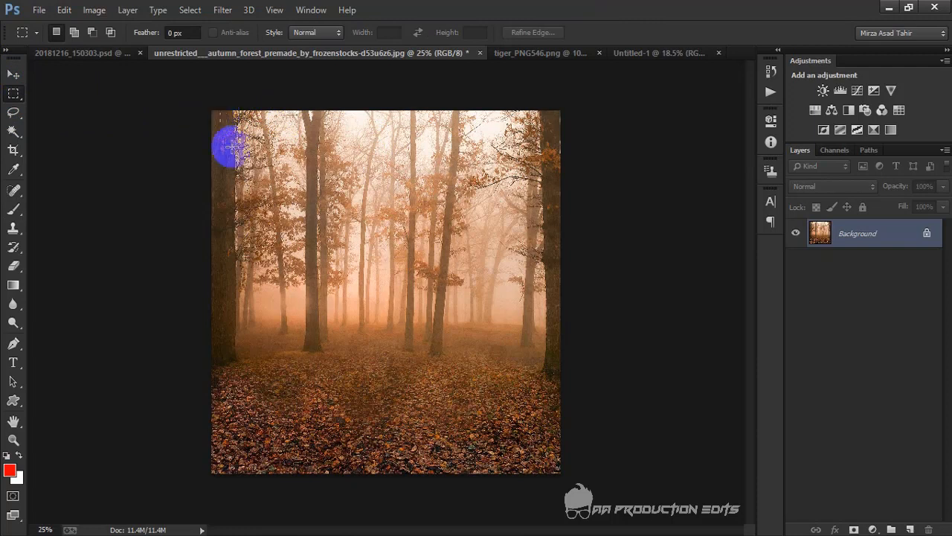
left_click_drag(231, 147, 659, 362)
left_click(268, 145)
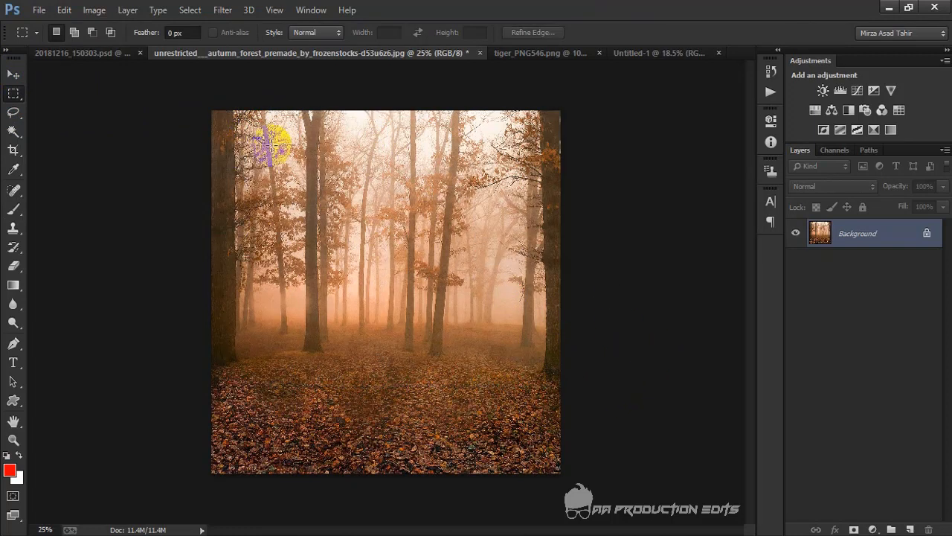
left_click_drag(207, 104, 615, 359)
left_click(13, 74)
left_click_drag(401, 229, 399, 258)
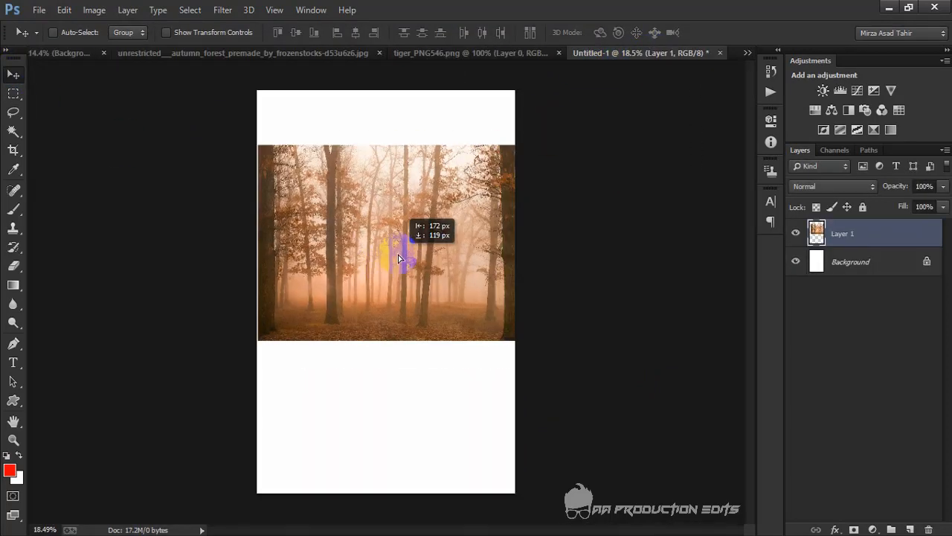
- Enlarge the forest layer proportionally and position it to fill the canvas width from the top edge, leaving a strip at the base
key("ctrl+t")
key("ctrl+minus")
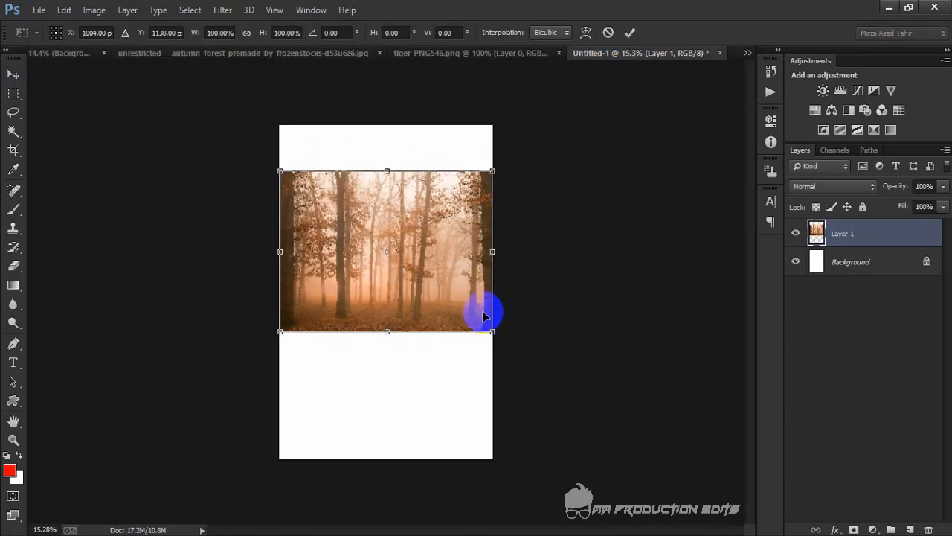
left_click_drag(491, 334, 583, 404)
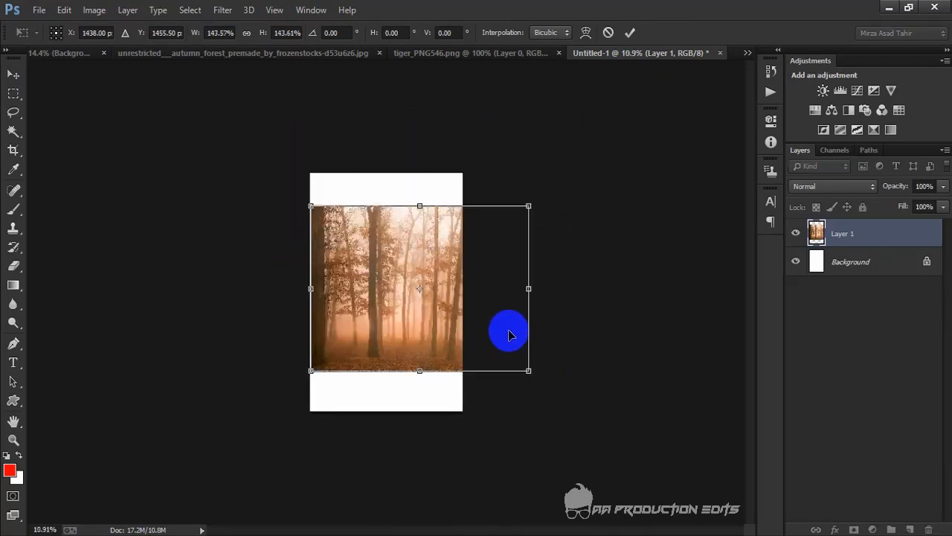
left_click_drag(509, 335, 474, 301)
left_click_drag(498, 339, 516, 362)
left_click_drag(495, 303, 500, 319)
left_click(629, 32)
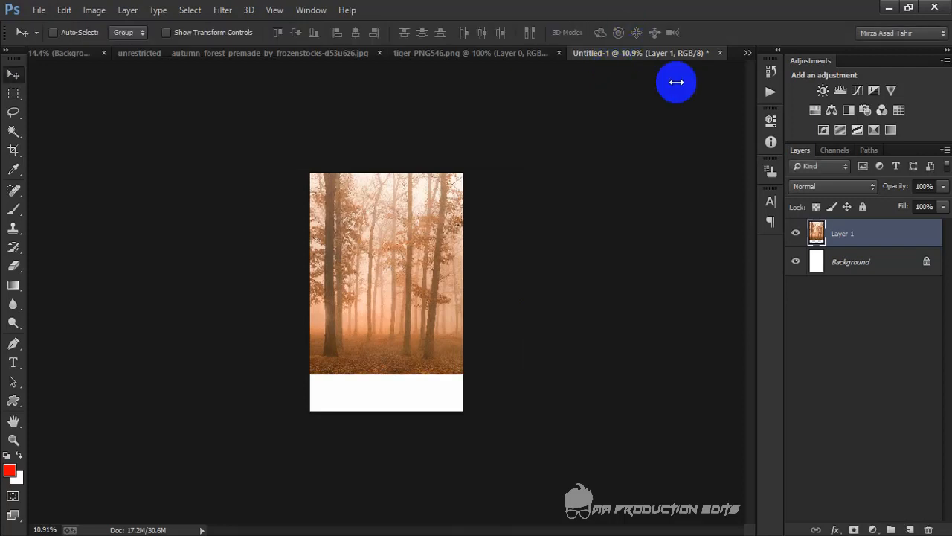
- Add a layer mask to Layer 1 and fade out the forest's lower part with a Neutral Density linear gradient
left_click(854, 527)
left_click(13, 291)
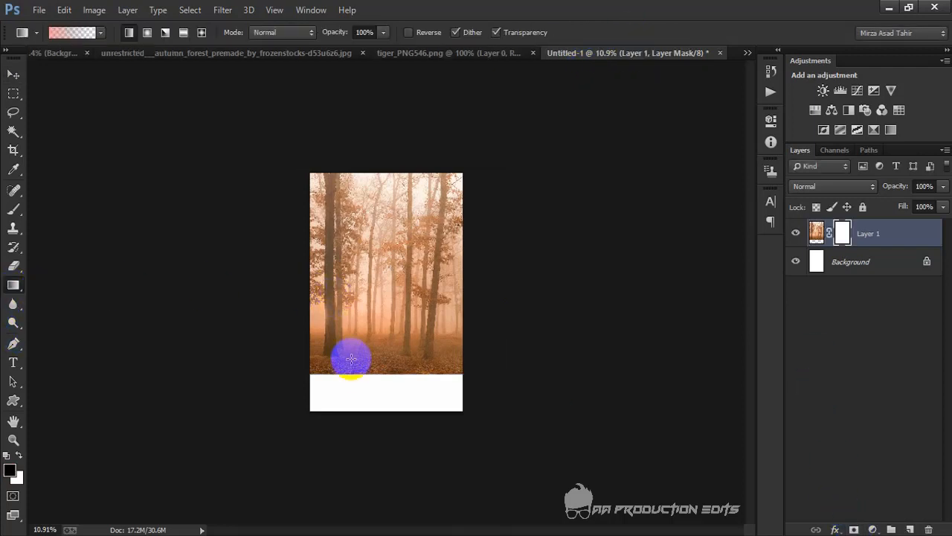
left_click(75, 32)
left_click(725, 132)
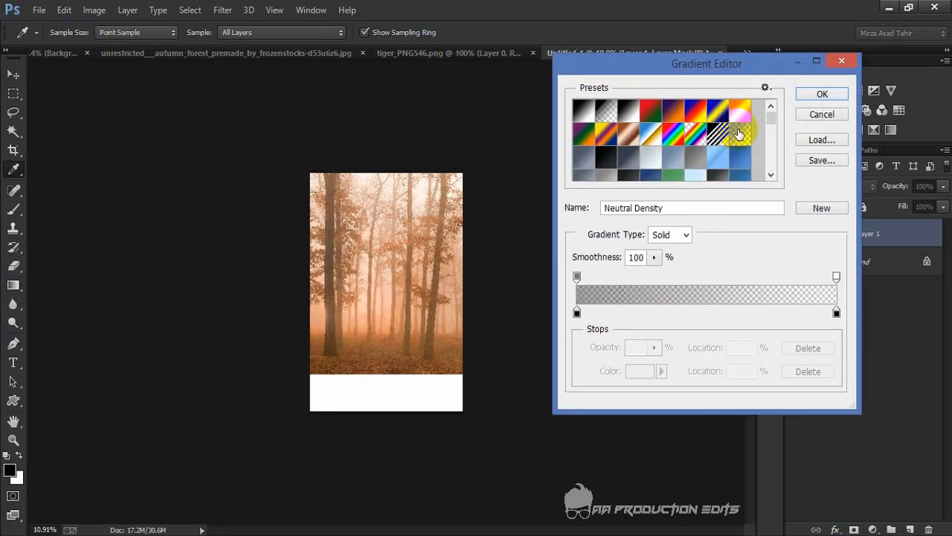
left_click(819, 93)
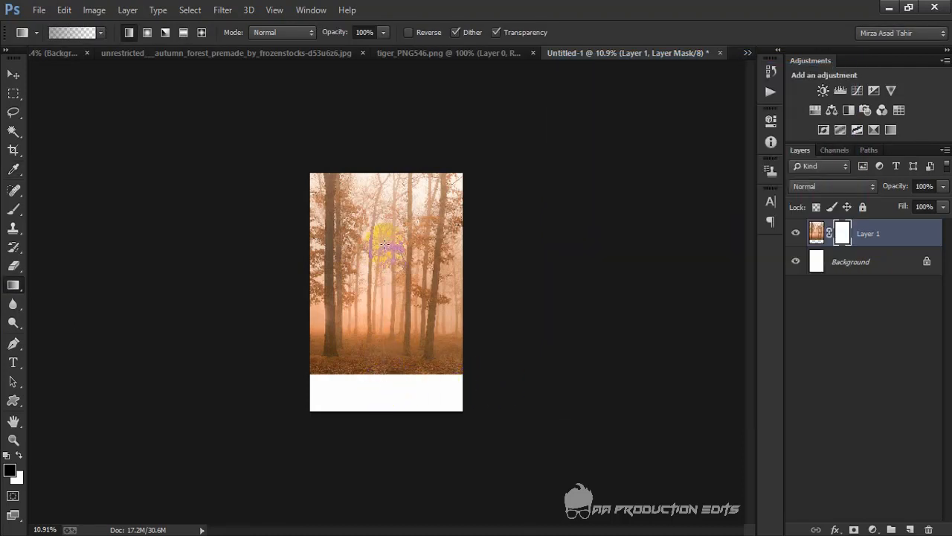
left_click_drag(383, 245, 383, 376)
left_click_drag(379, 304, 382, 283)
scroll(415, 342, "up", 5)
scroll(415, 342, "down", 2)
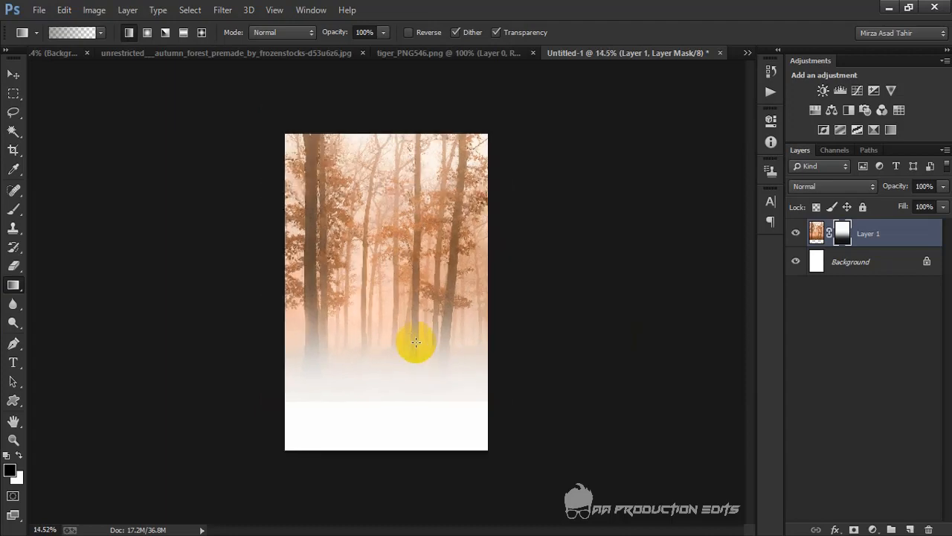
- Select the leaf-covered ground at the base of the forest photo and move it into the Untitled-1 document
left_click(319, 52)
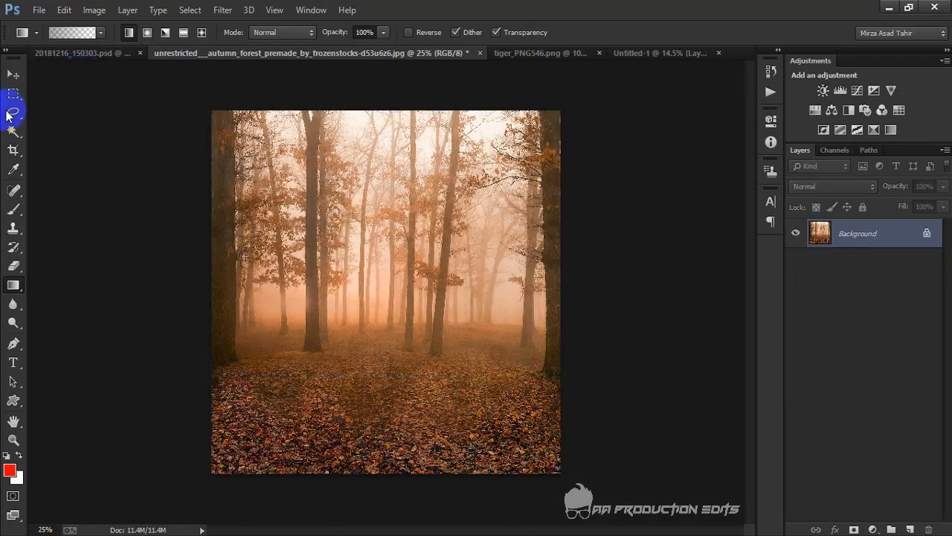
left_click(13, 93)
left_click_drag(209, 385, 633, 521)
left_click(15, 75)
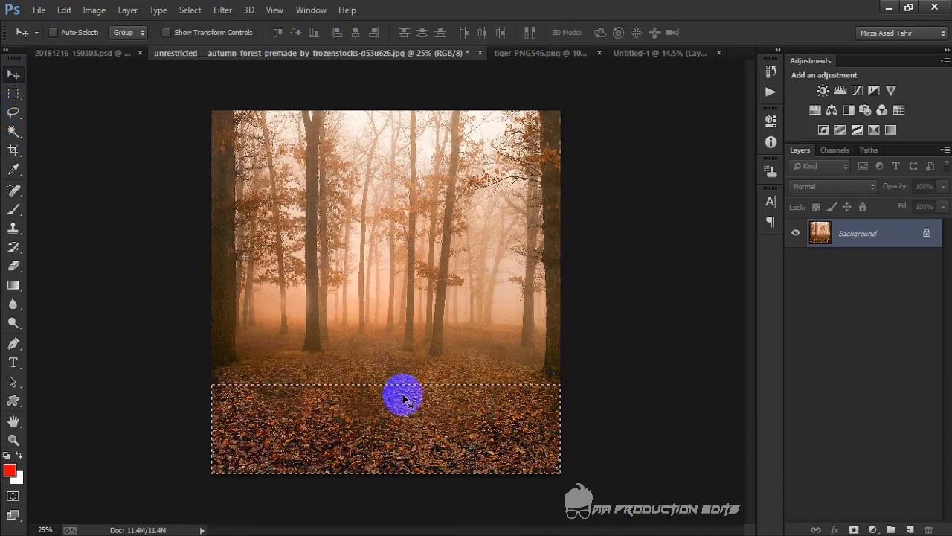
mouse_move(404, 393)
left_mouse_down()
mouse_move(432, 270)
mouse_move(601, 53)
mouse_move(649, 57)
mouse_move(404, 362)
mouse_move(399, 395)
left_mouse_up()
- Enlarge the leaf-covered ground layer to about 215% and fit it across the canvas's lower part
key("ctrl+t")
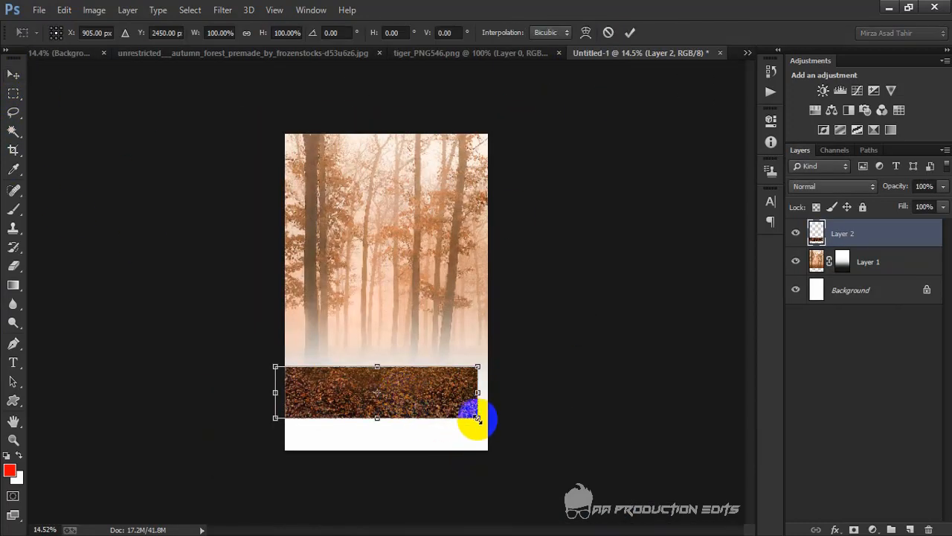
left_click_drag(479, 418, 593, 477)
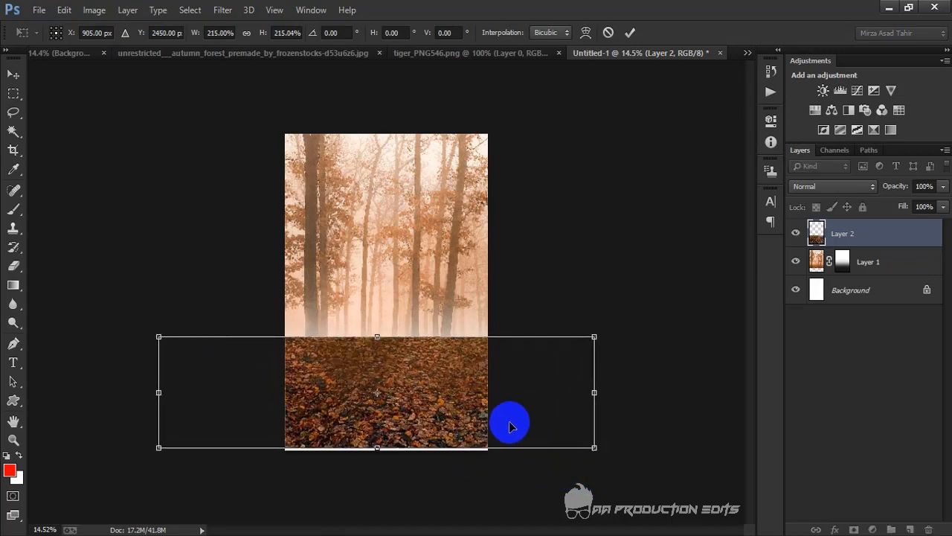
left_click_drag(510, 421, 564, 405)
right_click(441, 407)
left_click(491, 261)
scroll(473, 402, "down", 4)
mouse_move(442, 370)
left_mouse_down()
mouse_move(442, 389)
mouse_move(444, 379)
left_mouse_up()
left_click(630, 32)
- Add a layer mask to Layer 2 and fade the ground's upper edge into the mist with a linear gradient
scroll(436, 298, "up", 3)
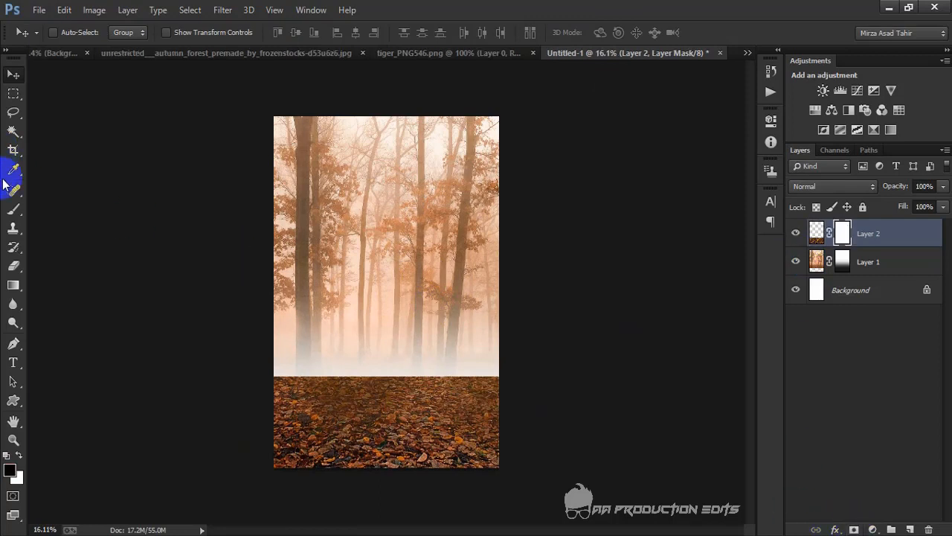
left_click(13, 287)
left_click_drag(380, 372, 386, 418)
scroll(386, 371, "down", 2)
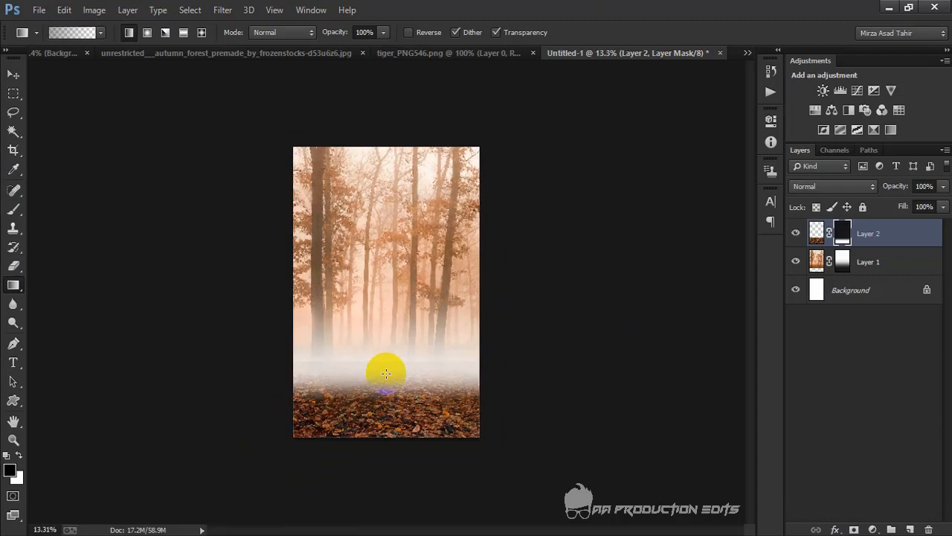
scroll(385, 370, "up", 3)
- Add a Solid Color fill layer directly above the Background in a muted beige, RGB 191, 174, 160
left_click(876, 290)
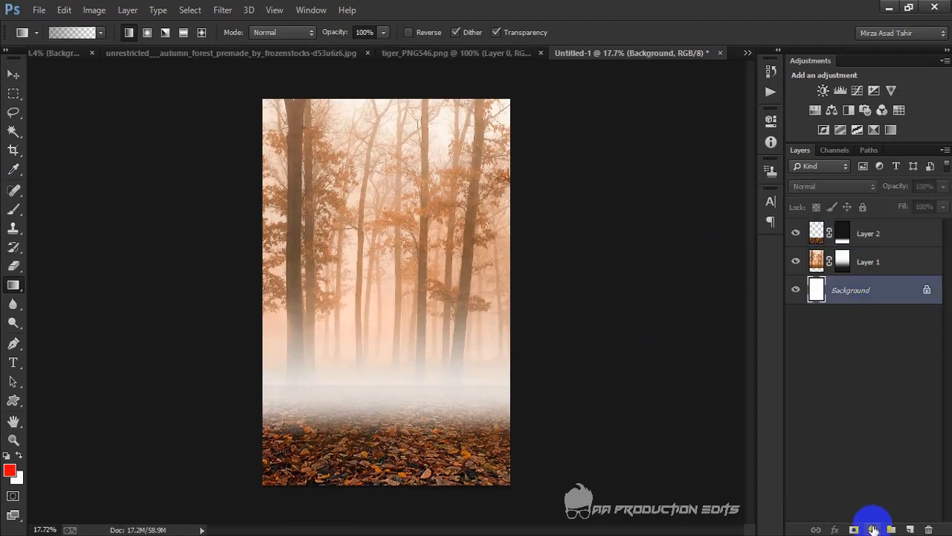
left_click(872, 529)
left_click(853, 213)
left_click(443, 236)
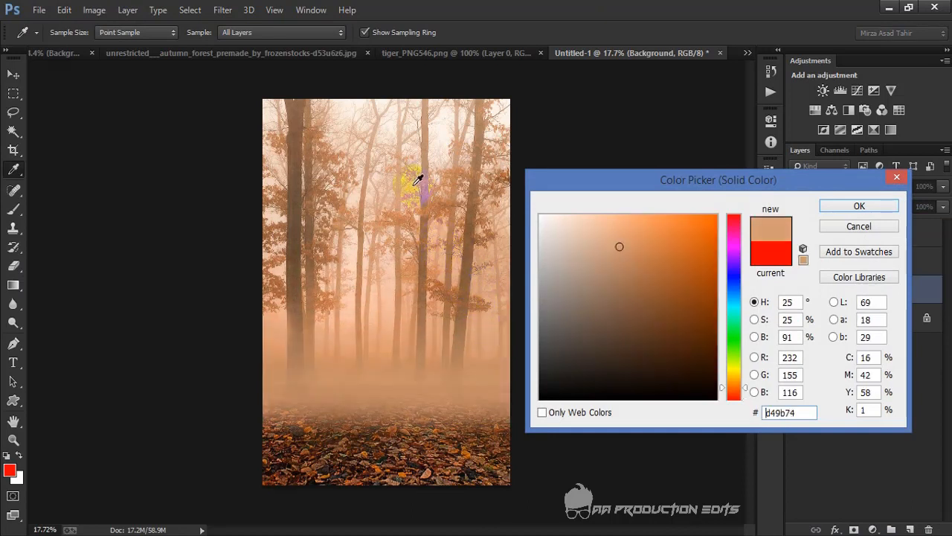
left_click_drag(418, 179, 369, 346)
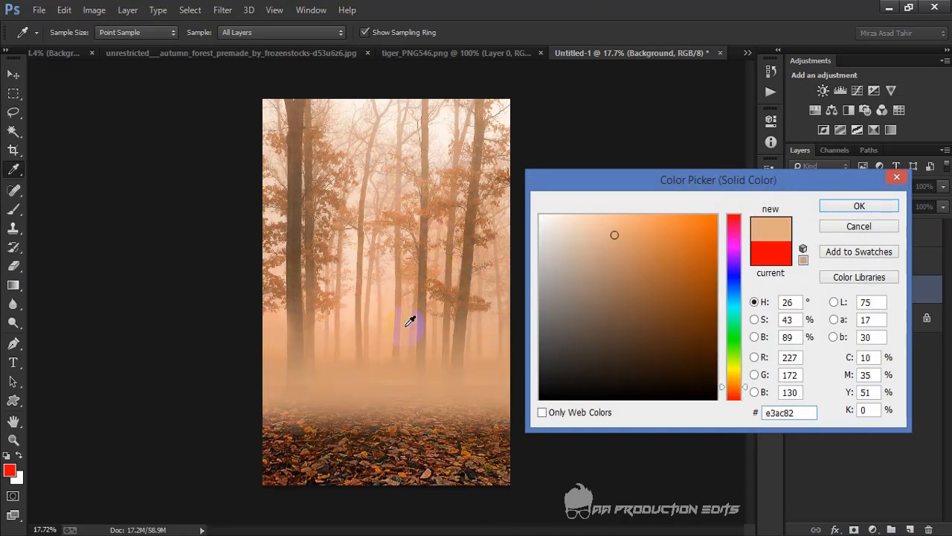
left_click_drag(620, 246, 568, 261)
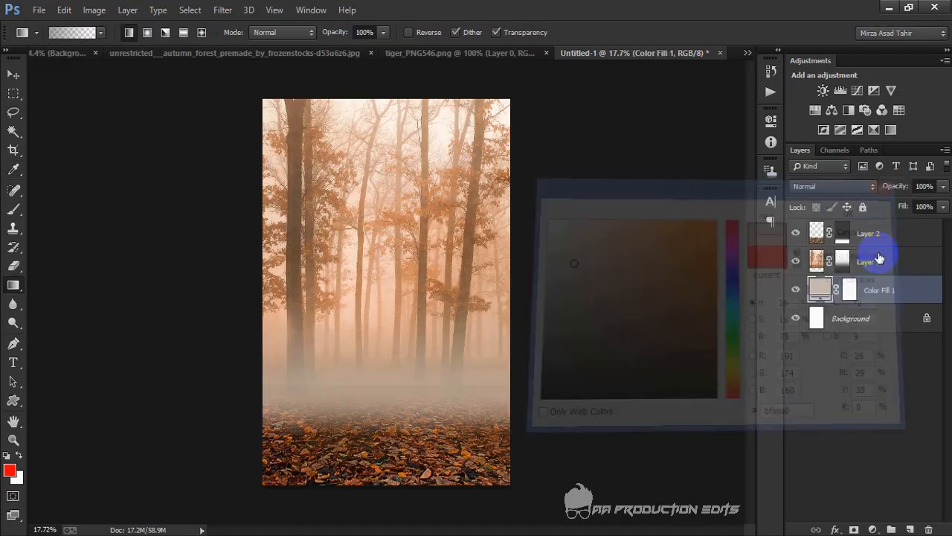
- Paint black on Layer 2's mask across the area above the ground with a 1300 px soft brush
left_click(843, 233)
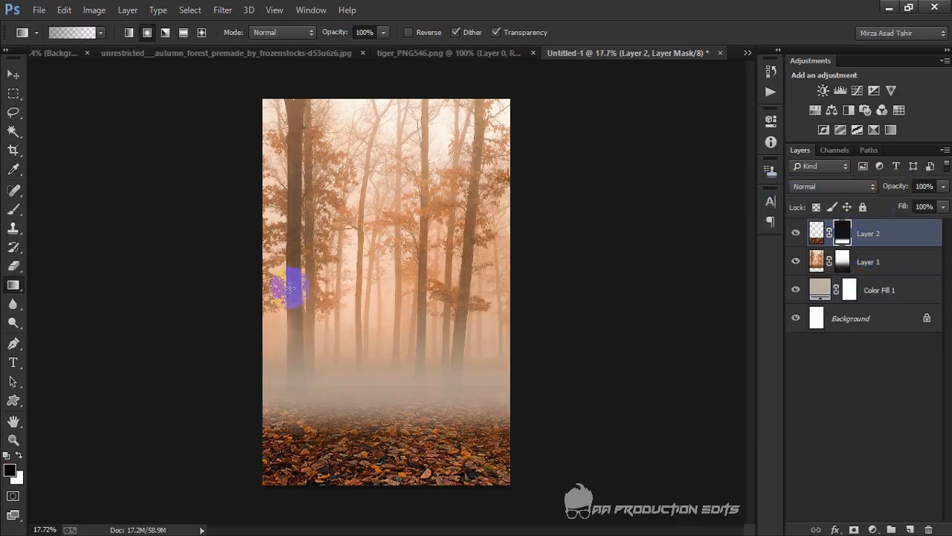
left_click(14, 209)
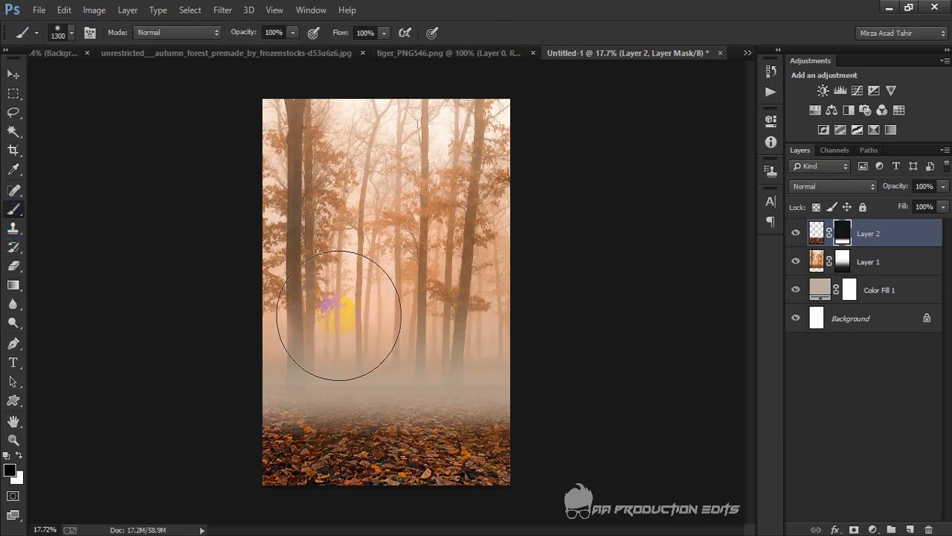
left_click_drag(338, 315, 450, 301)
left_click_drag(339, 312, 436, 321)
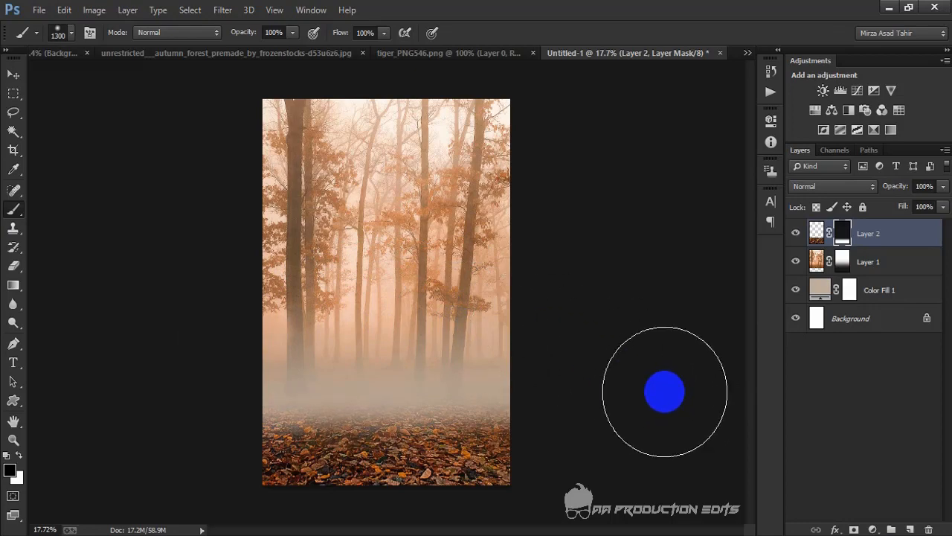
scroll(494, 313, "down", 1)
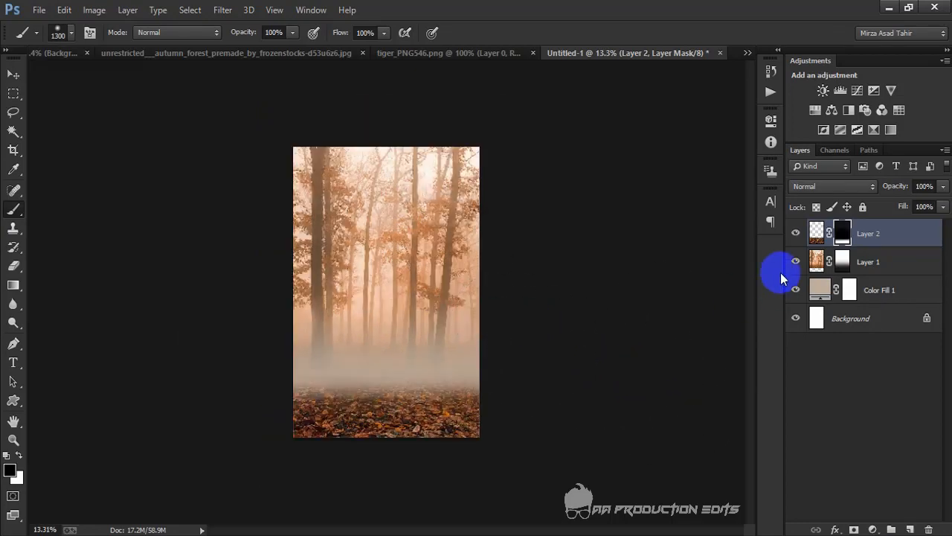
left_click(831, 283)
double_click(911, 291)
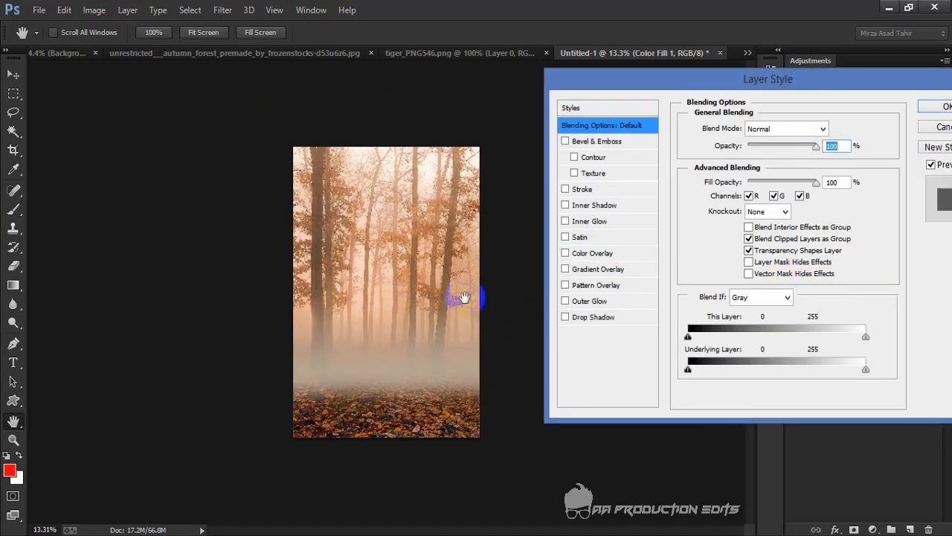
left_click(942, 127)
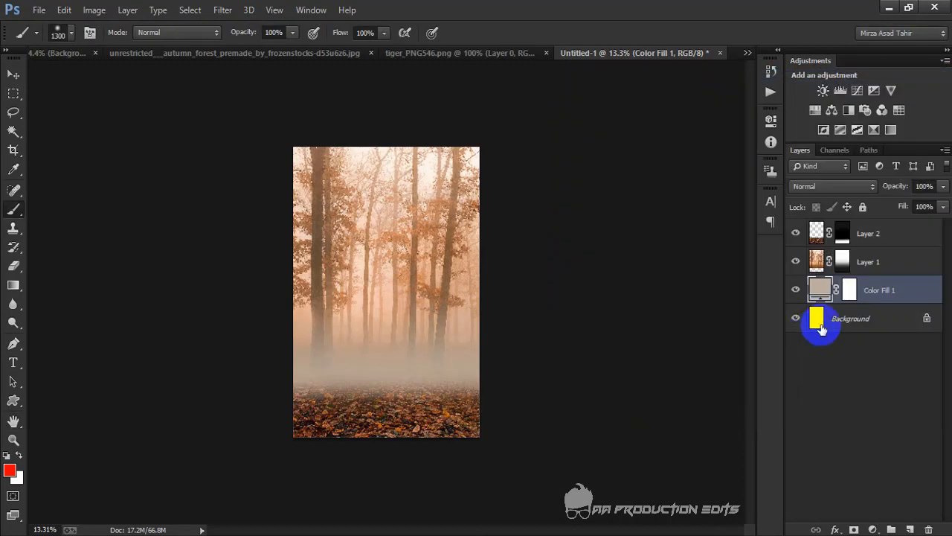
- Recolor the solid color fill layer to a peach sampled from the misty trees (#f3bc97) and set its opacity to 50%
double_click(820, 291)
left_click(432, 270)
left_click(389, 304)
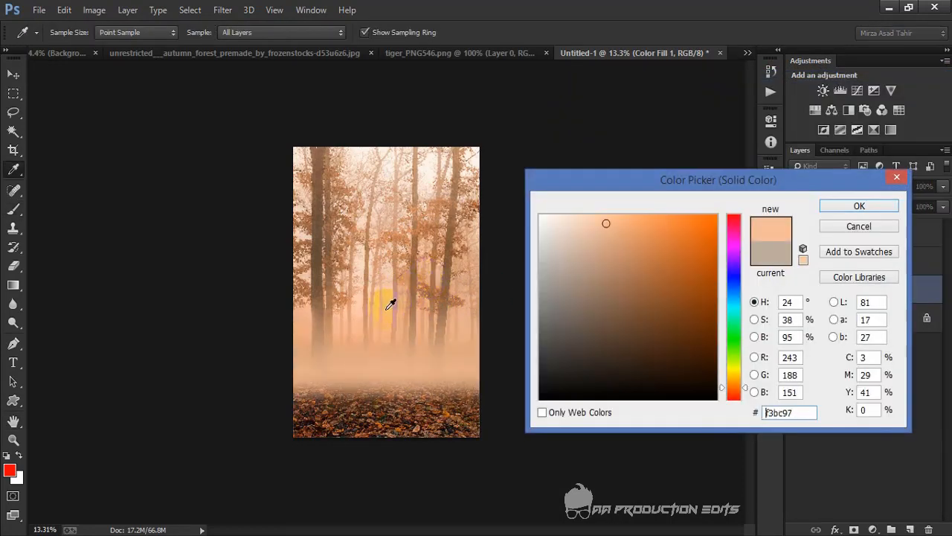
left_click(883, 210)
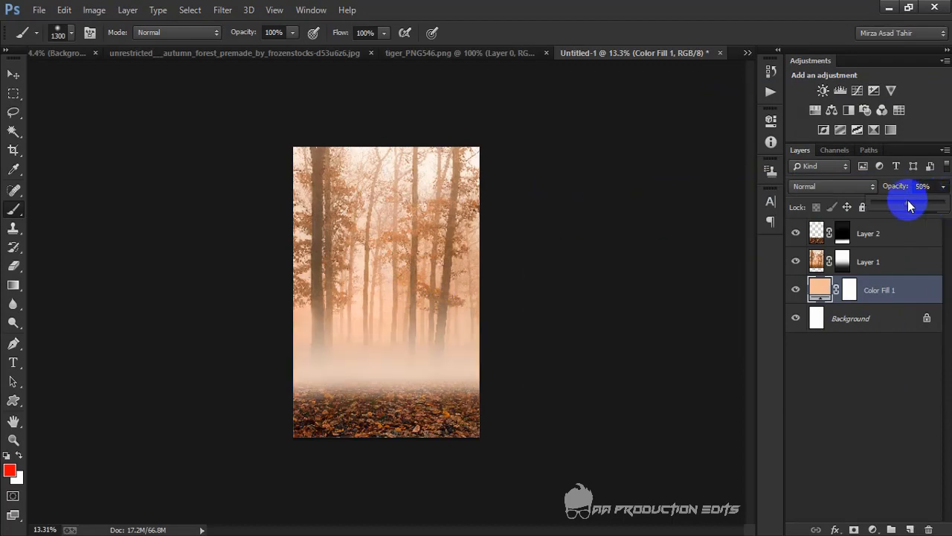
scroll(445, 267, "up", 5)
scroll(446, 266, "down", 3)
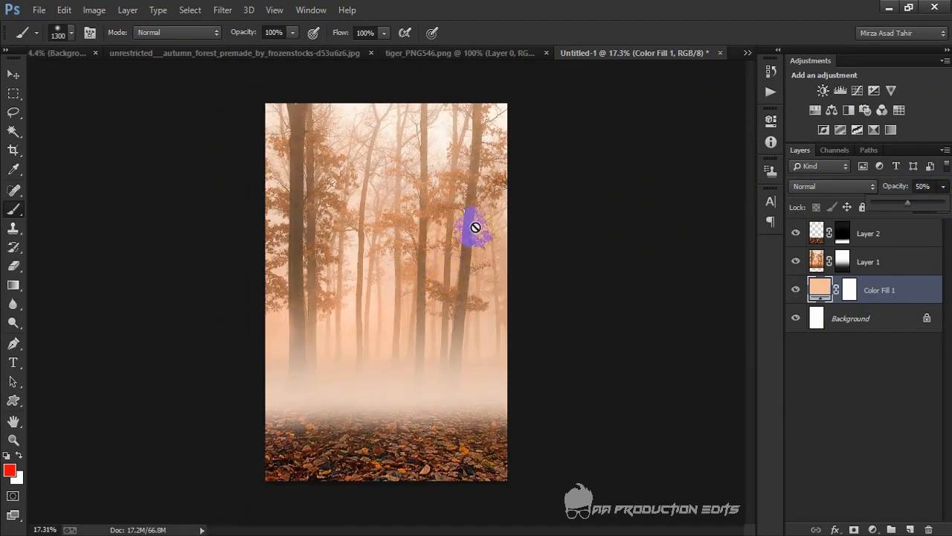
- Move Layer 2's leaf ground up about 335 px and stretch its height to about 111% so it covers the canvas's lower edge
left_click(865, 237)
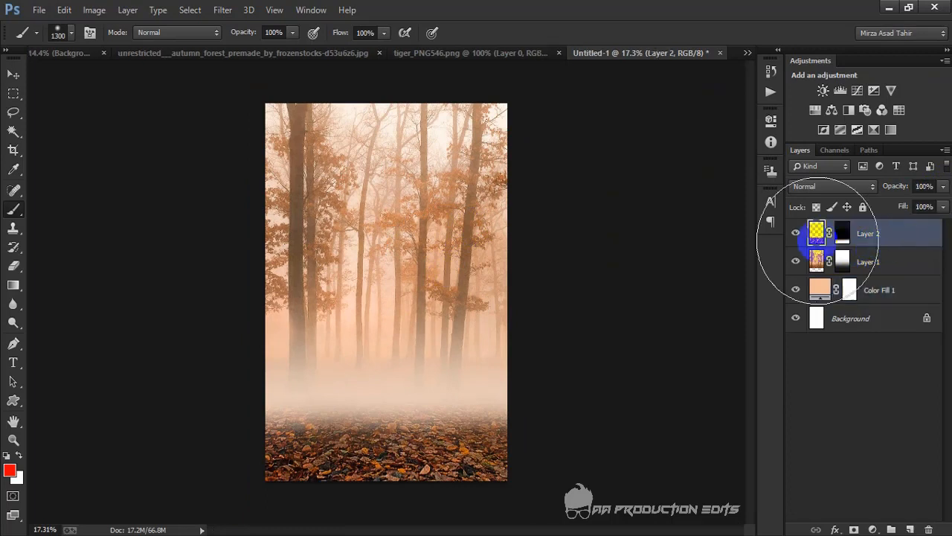
left_click(13, 74)
left_click_drag(422, 507, 439, 432)
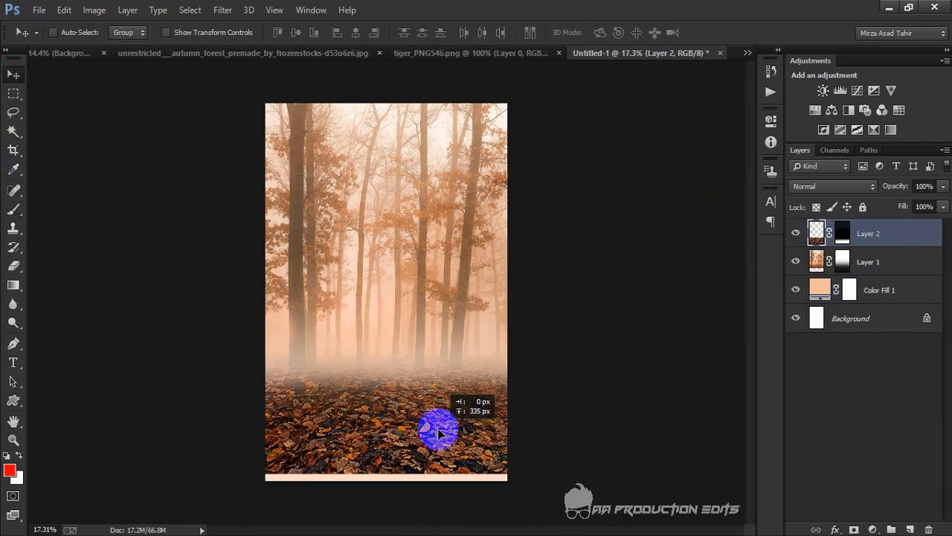
key("ctrl+t")
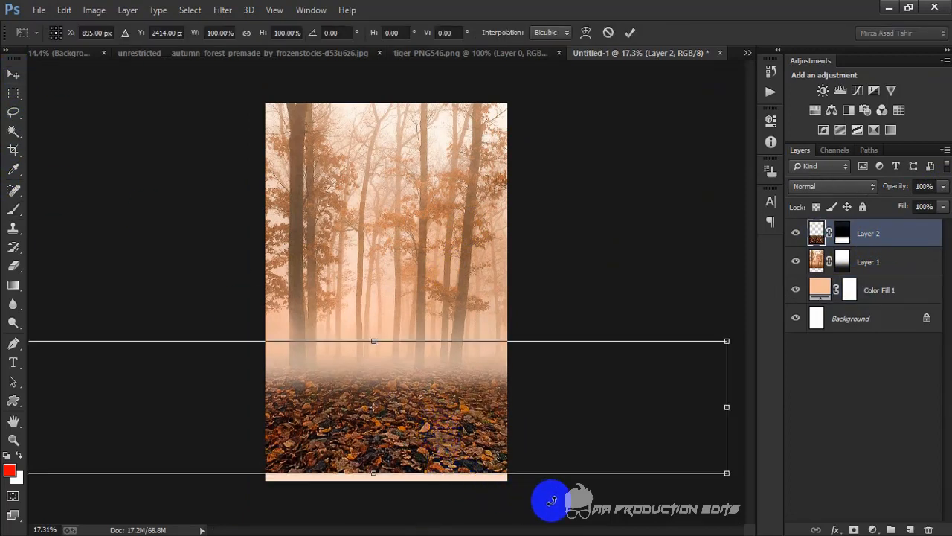
mouse_move(372, 474)
left_mouse_down()
mouse_move(374, 498)
mouse_move(372, 487)
left_mouse_up()
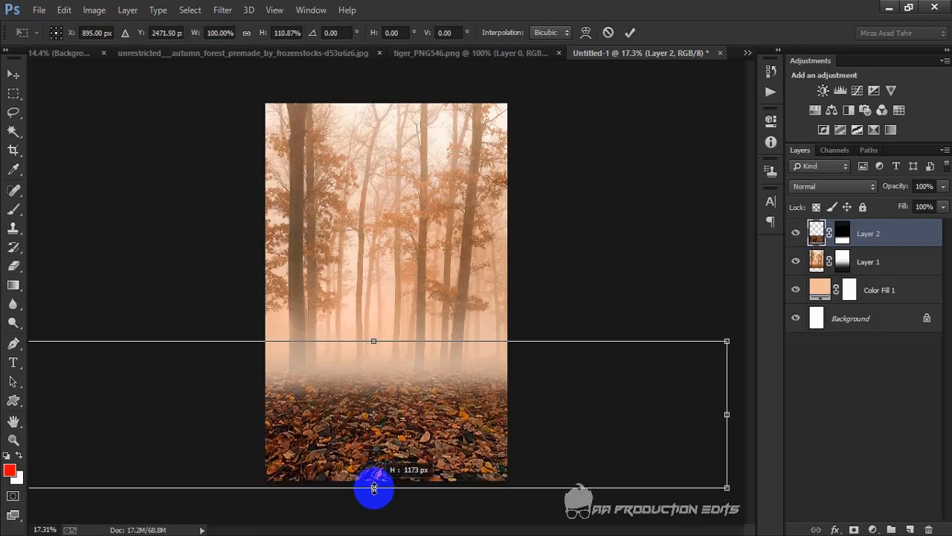
left_click(632, 32)
scroll(364, 310, "up", 2)
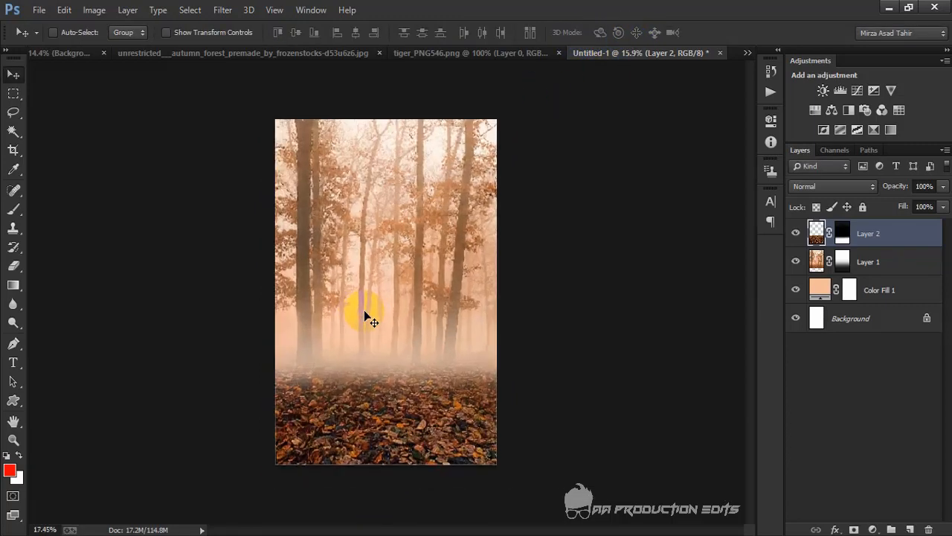
scroll(365, 312, "down", 1)
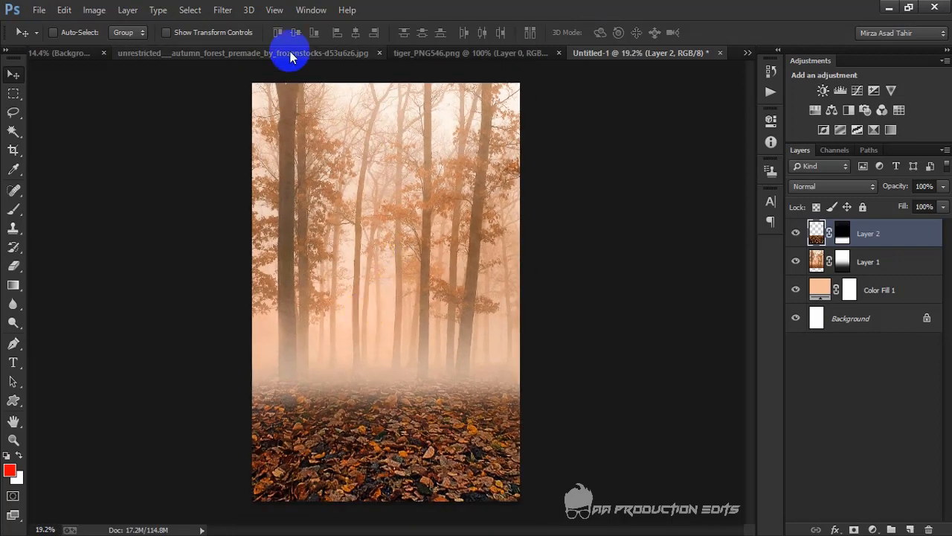
- Bring the tiger from tiger_PNG546.png into the forest document, scale it to about 267%, and stand it on the leaves left of centre
left_click(439, 53)
left_click_drag(387, 330, 415, 447)
key("ctrl+t")
left_click_drag(381, 415, 376, 401)
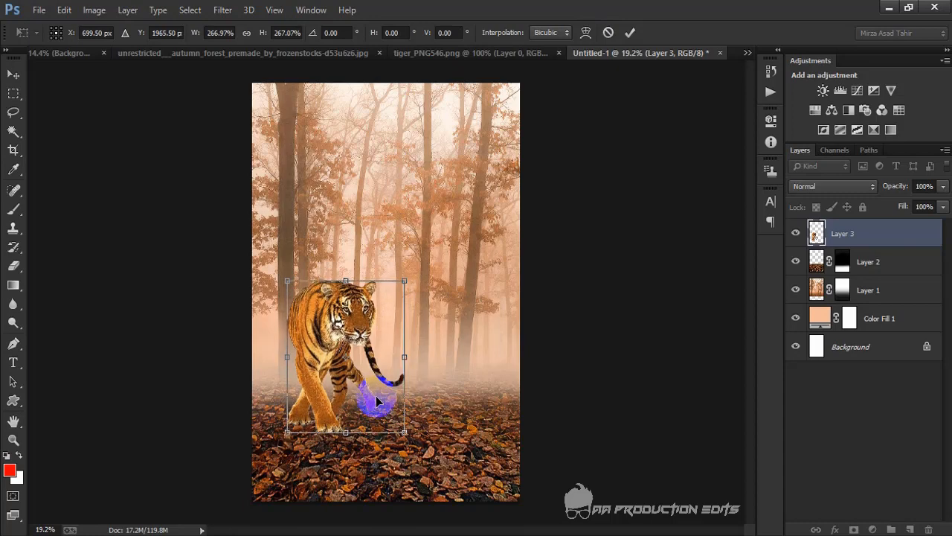
left_click(631, 33)
- Close the tiger and autumn forest source images, returning to the composite document
left_click(538, 53)
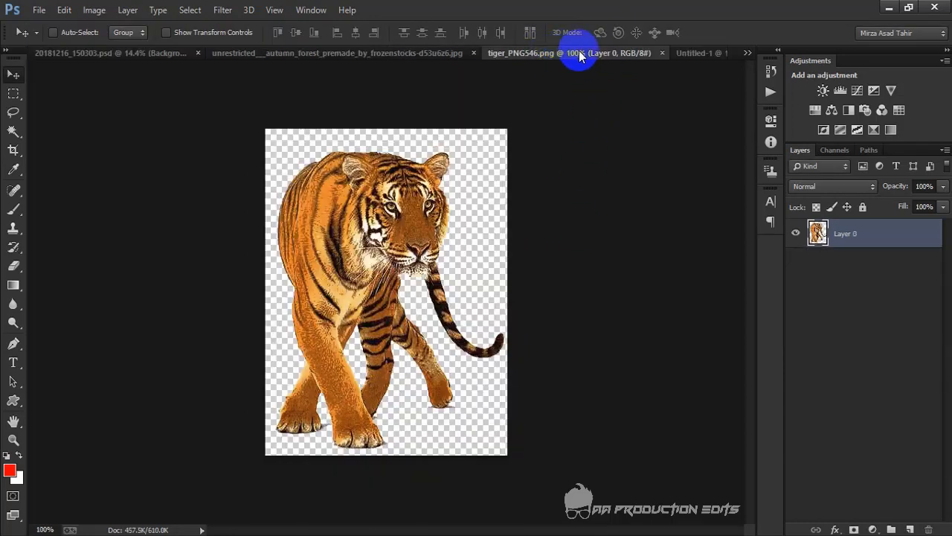
left_click(663, 53)
left_click(436, 53)
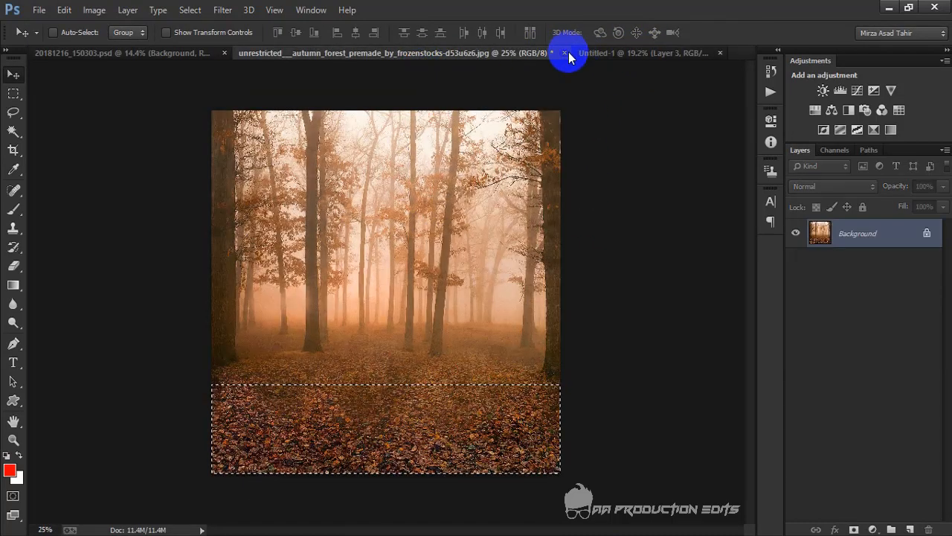
left_click(559, 53)
left_click(494, 205)
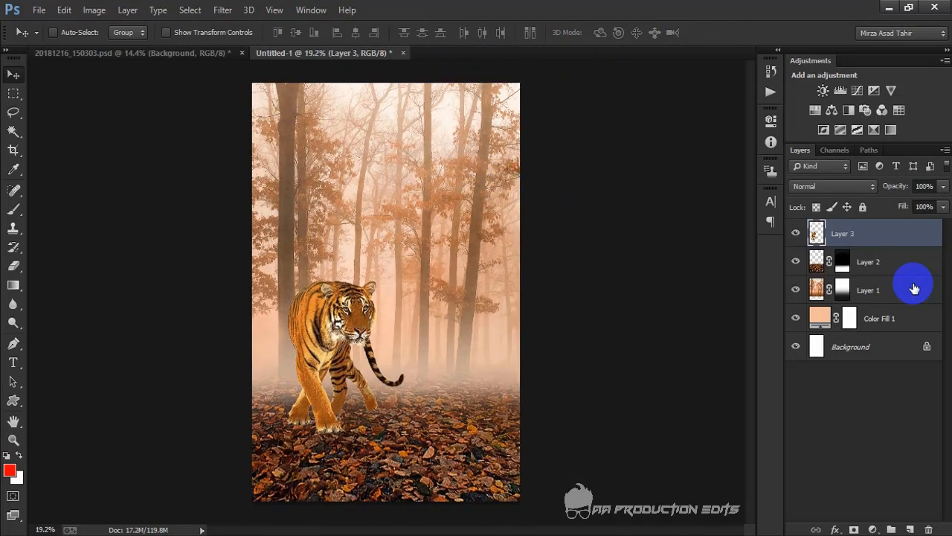
- Add a layer mask to Layer 3 and paint out the grey residue around the tiger's front paws with a 26 px soft black brush
left_click(854, 529)
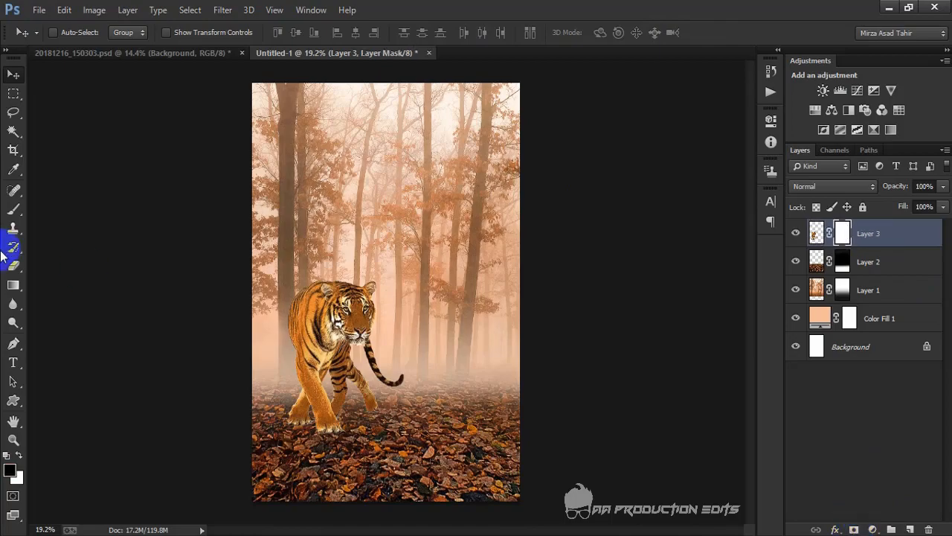
left_click(14, 209)
scroll(365, 418, "up", 3)
right_click(328, 357)
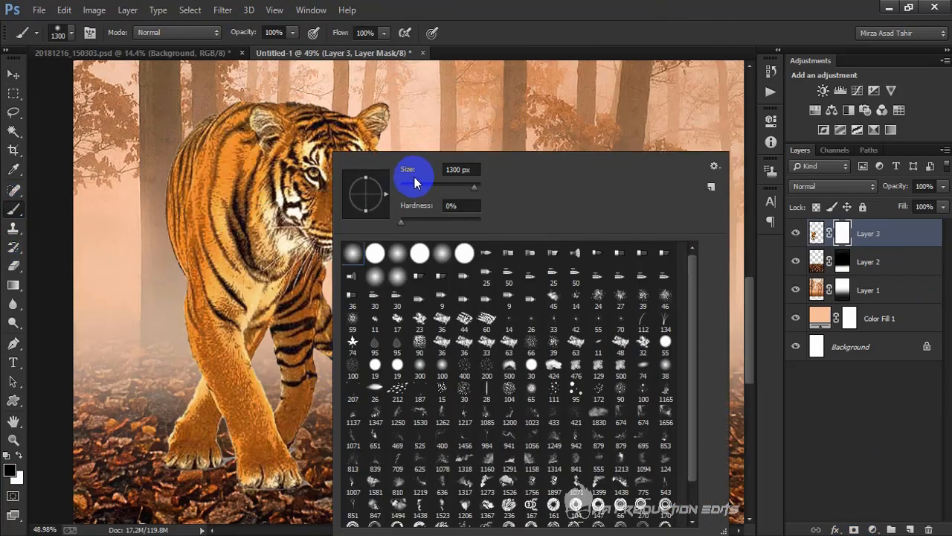
left_click(410, 185)
left_click(538, 20)
scroll(357, 376, "up", 3)
left_click_drag(283, 428, 437, 230)
scroll(436, 230, "up", 2)
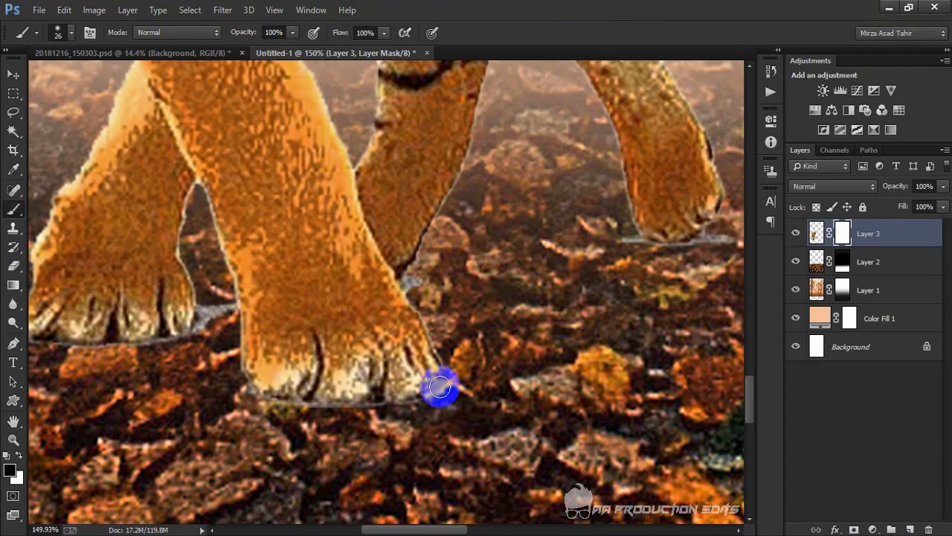
mouse_move(440, 386)
left_mouse_down()
mouse_move(317, 413)
mouse_move(355, 412)
mouse_move(276, 408)
mouse_move(227, 394)
mouse_move(218, 298)
left_mouse_up()
mouse_move(202, 329)
left_mouse_down()
mouse_move(170, 344)
mouse_move(18, 345)
left_mouse_up()
mouse_move(108, 344)
left_mouse_down()
mouse_move(263, 342)
mouse_move(169, 329)
left_mouse_up()
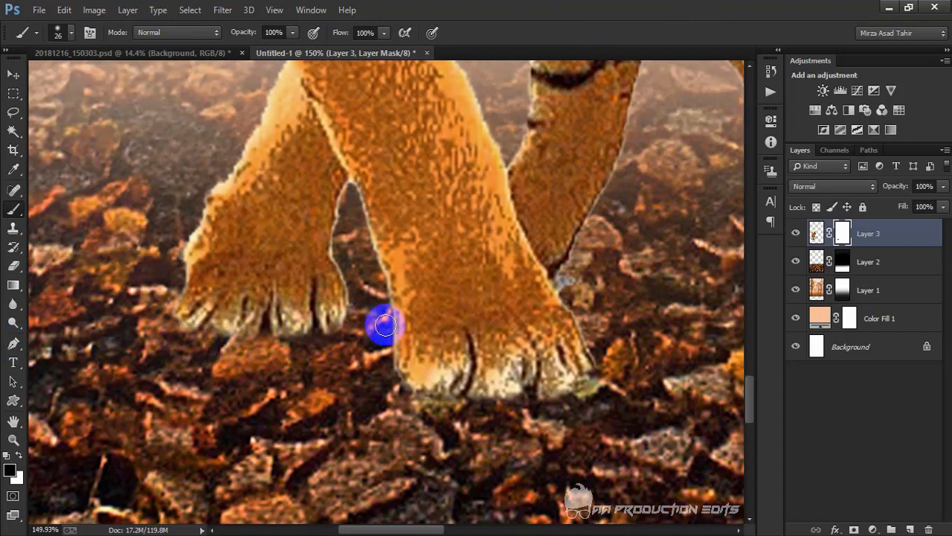
- Mask out the leftover grey edges beneath the tiger's hind paws on Layer 3
left_click_drag(624, 207, 293, 286)
mouse_move(510, 328)
left_mouse_down()
mouse_move(446, 322)
mouse_move(449, 313)
left_mouse_up()
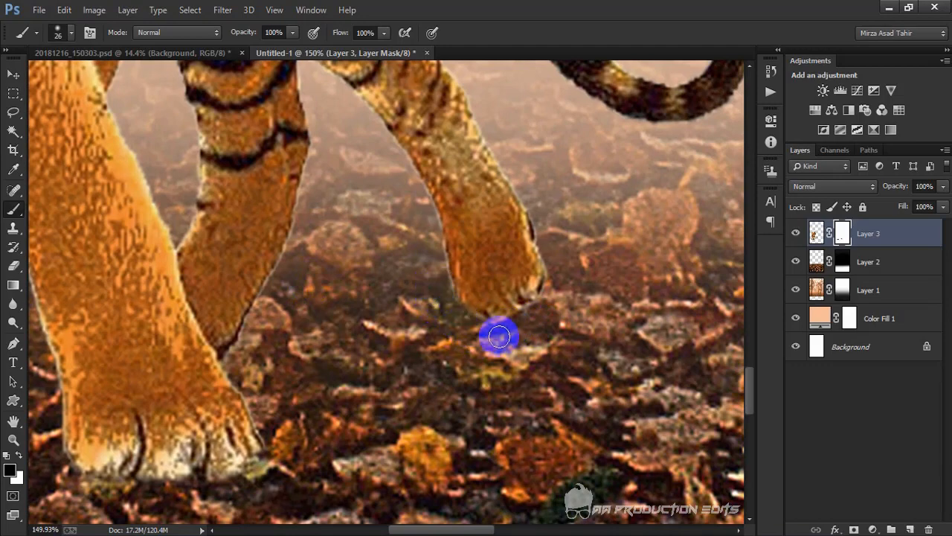
scroll(461, 305, "down", 5)
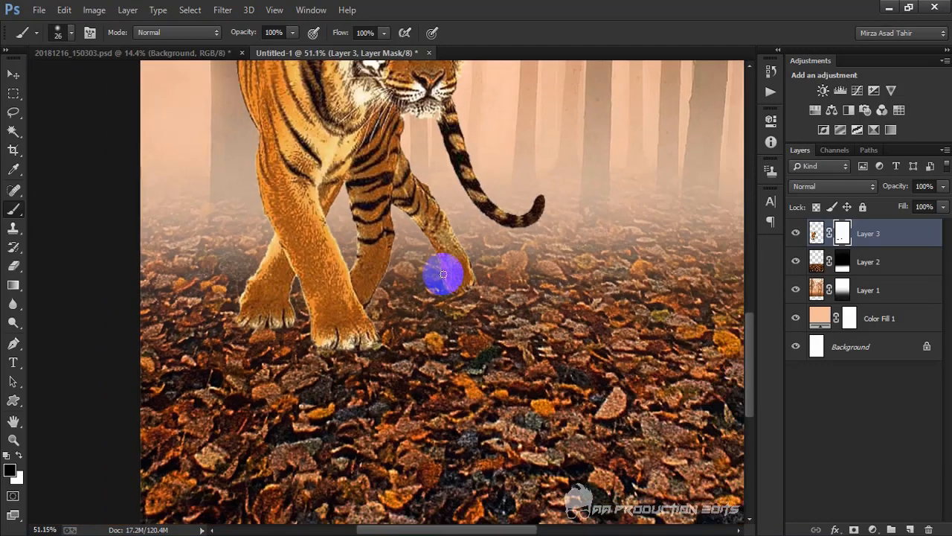
- Create a new layer above Layer 2 and paint black contact shadows beneath the tiger's front paws with a 48 px soft brush
left_click(889, 261)
left_click(908, 528)
scroll(293, 335, "up", 5)
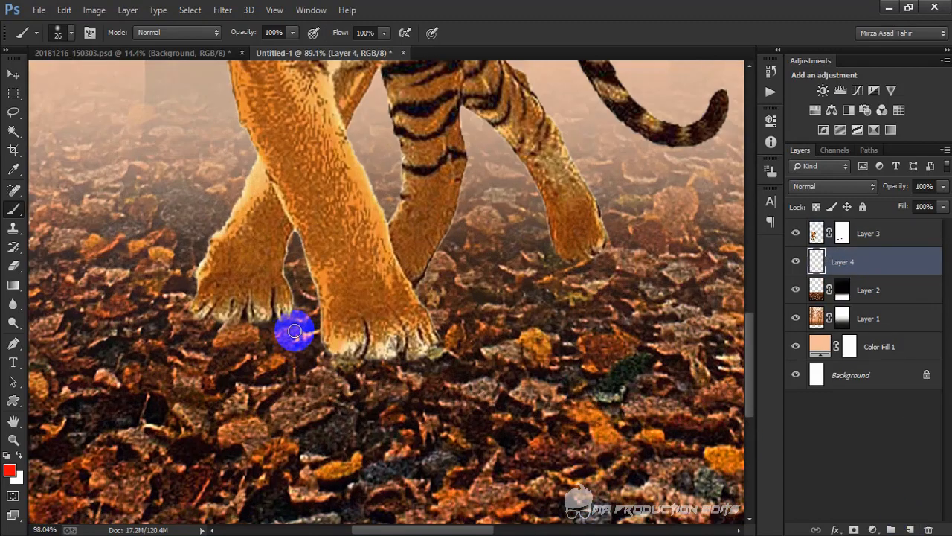
right_click(447, 258)
left_click(337, 332)
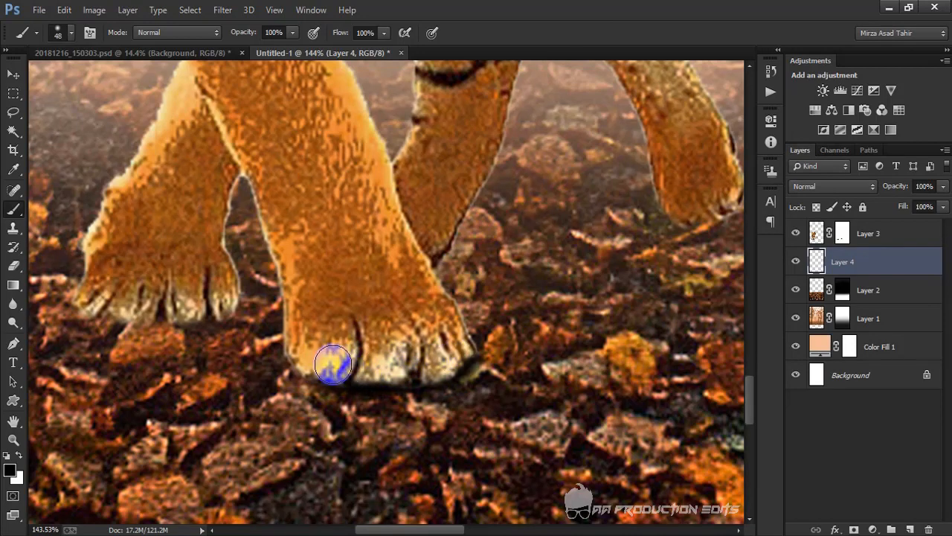
mouse_move(212, 307)
left_mouse_down()
mouse_move(85, 297)
mouse_move(186, 305)
left_mouse_up()
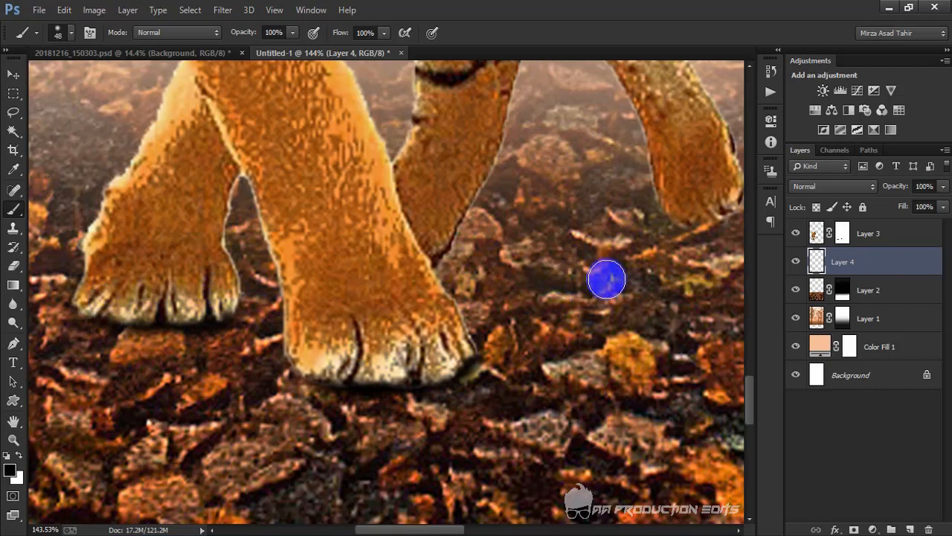
- Try painting a black contact shadow directly beneath the raised hind paw on Layer 4
left_click_drag(647, 244, 533, 302)
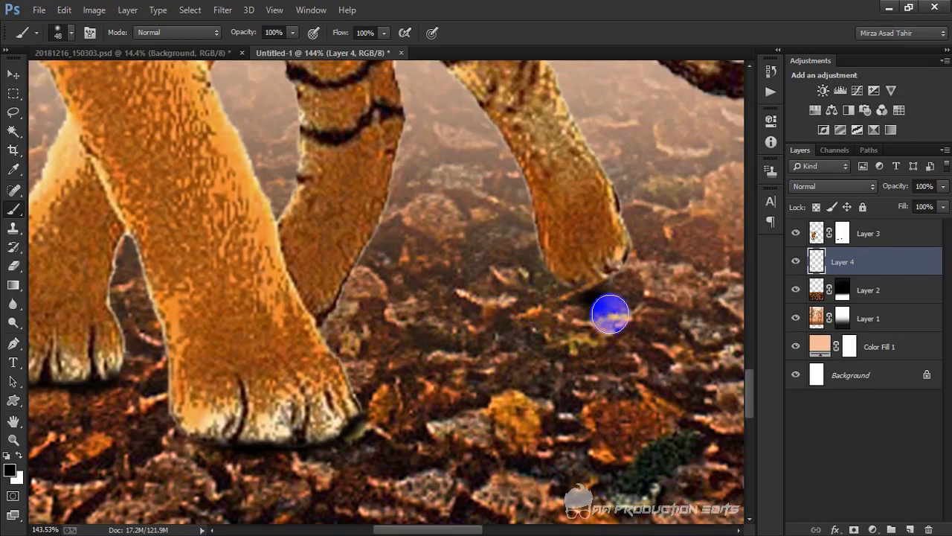
left_click_drag(624, 294, 611, 261)
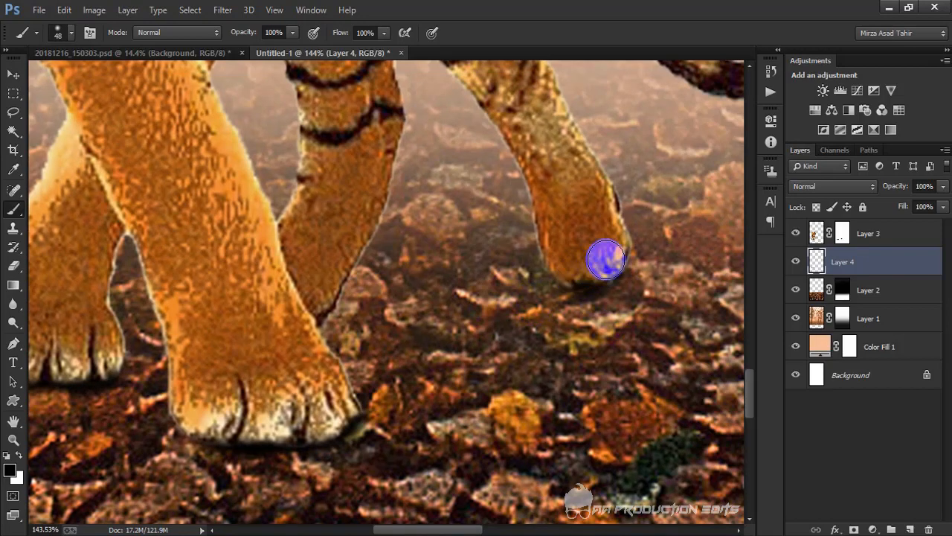
scroll(573, 185, "down", 12)
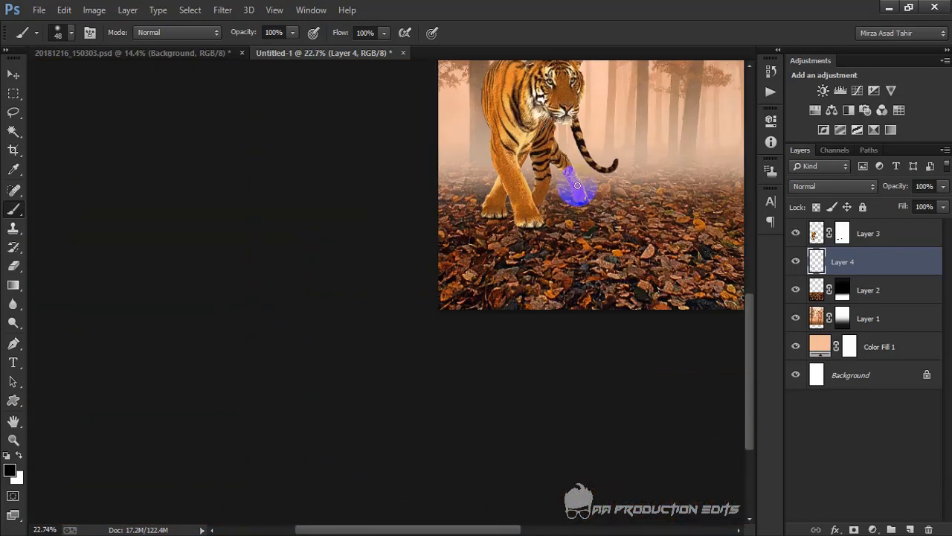
scroll(428, 369, "up", 3)
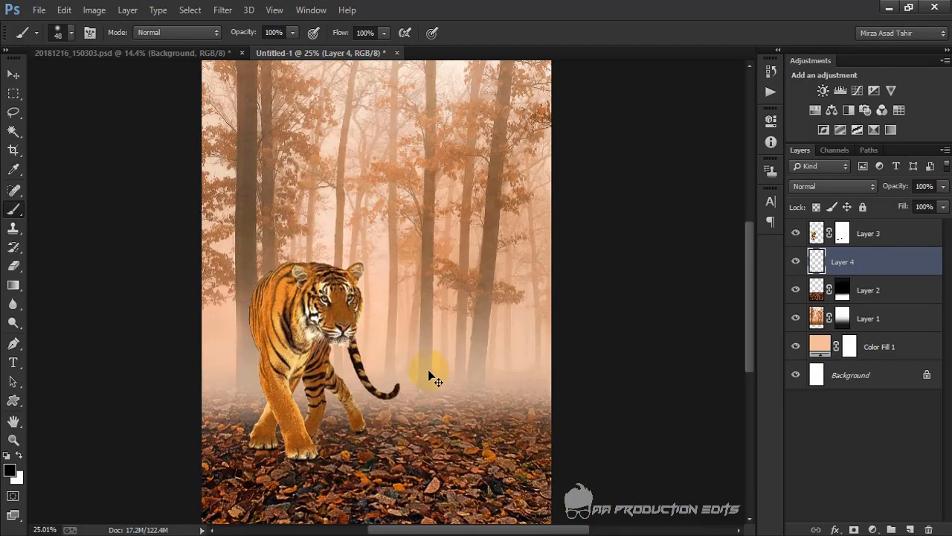
- Add a new layer above Layer 4, dab a soft black spot, and transform it into a flattened, tilted shadow beneath the hind paw
scroll(364, 447, "up", 9)
left_click_drag(368, 446, 374, 249)
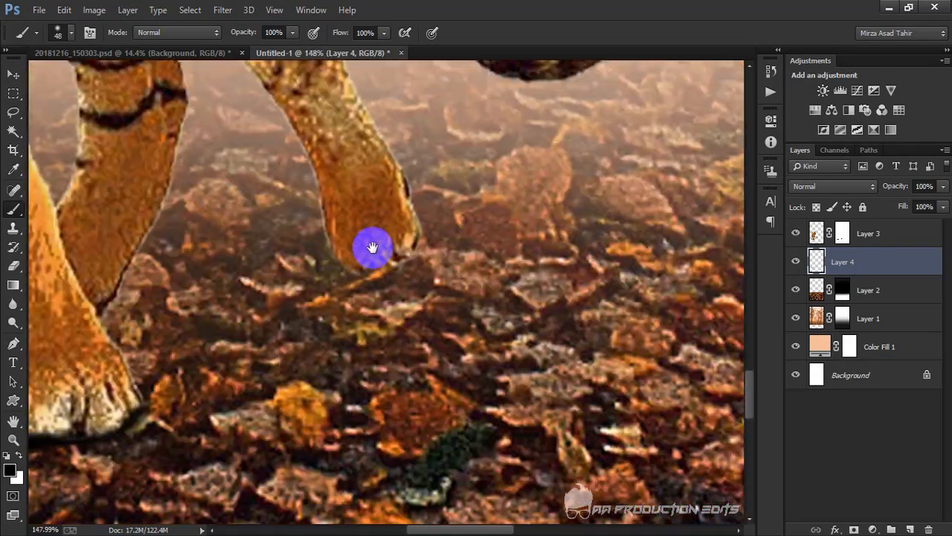
left_click(910, 529)
left_click(407, 332)
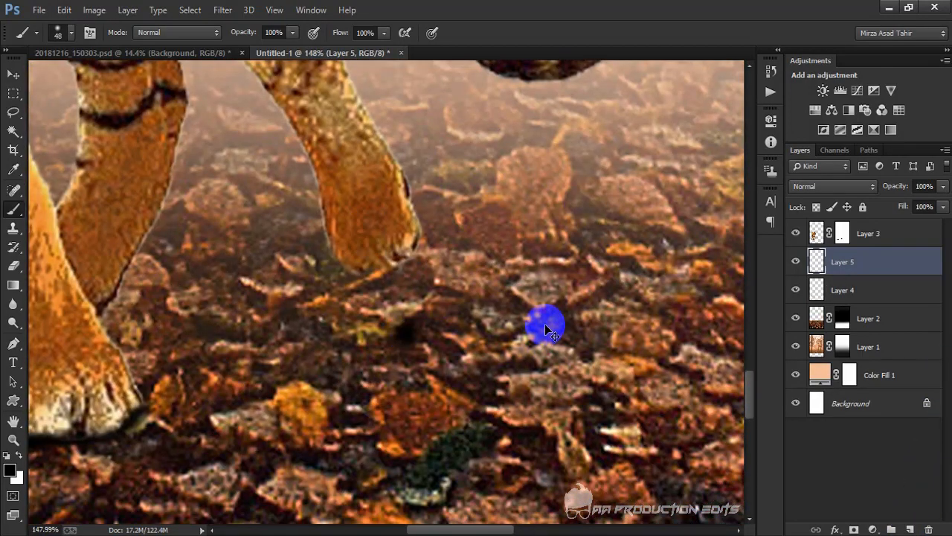
key("ctrl+t")
left_click_drag(443, 335, 450, 278)
left_click_drag(530, 264, 506, 277)
left_click_drag(492, 301, 513, 312)
left_click_drag(465, 276, 466, 265)
left_click(627, 37)
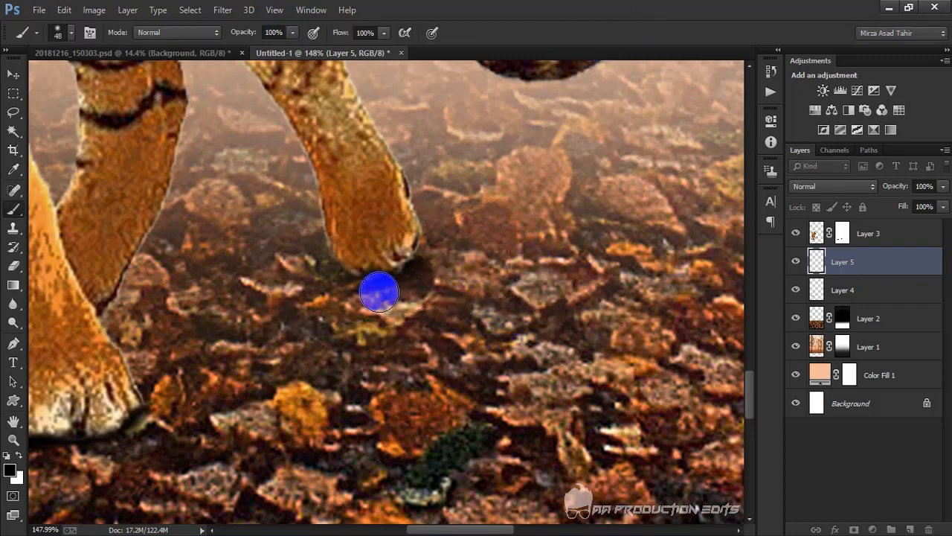
scroll(394, 282, "down", 10)
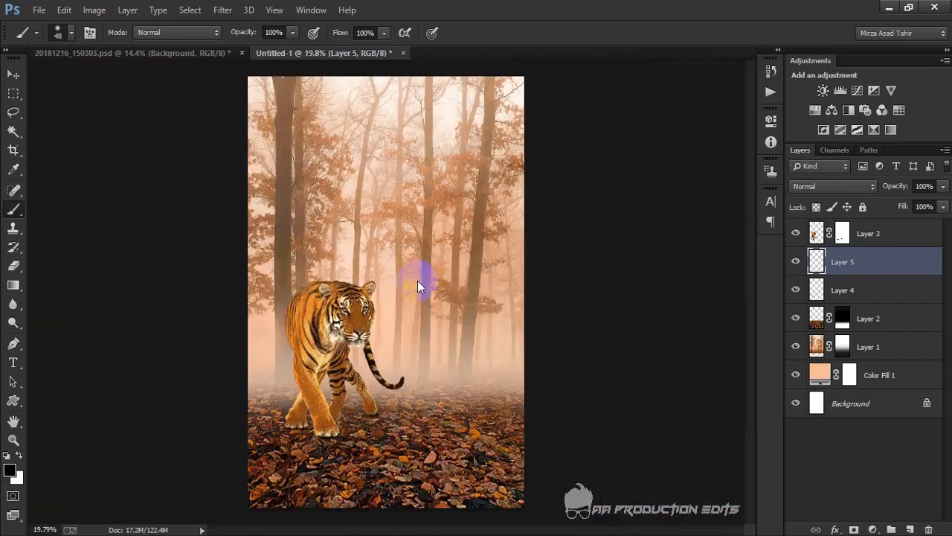
- Save the document to the Desktop as ww in Photoshop PSD format with Maximize Compatibility on
key("ctrl+s")
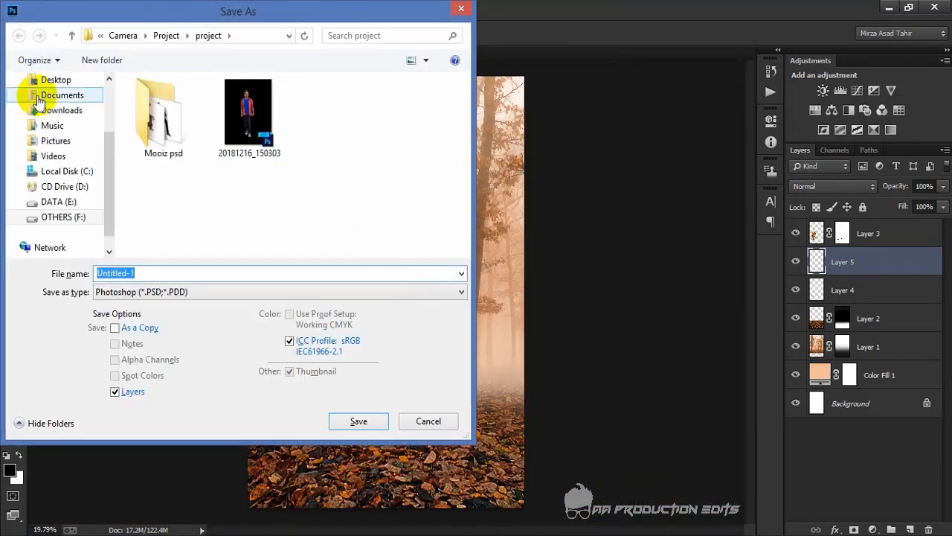
left_click(55, 79)
left_click(158, 272)
type("w")
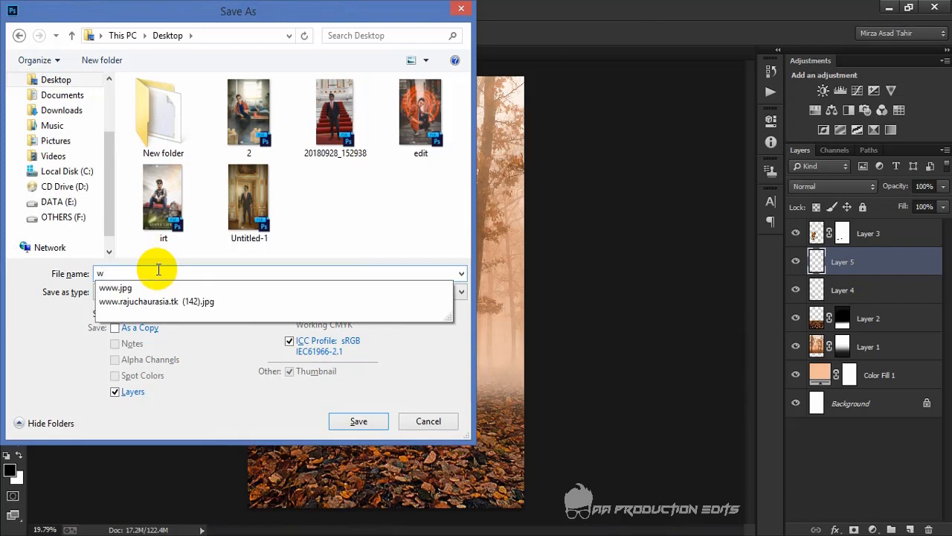
type("ww")
left_click(359, 421)
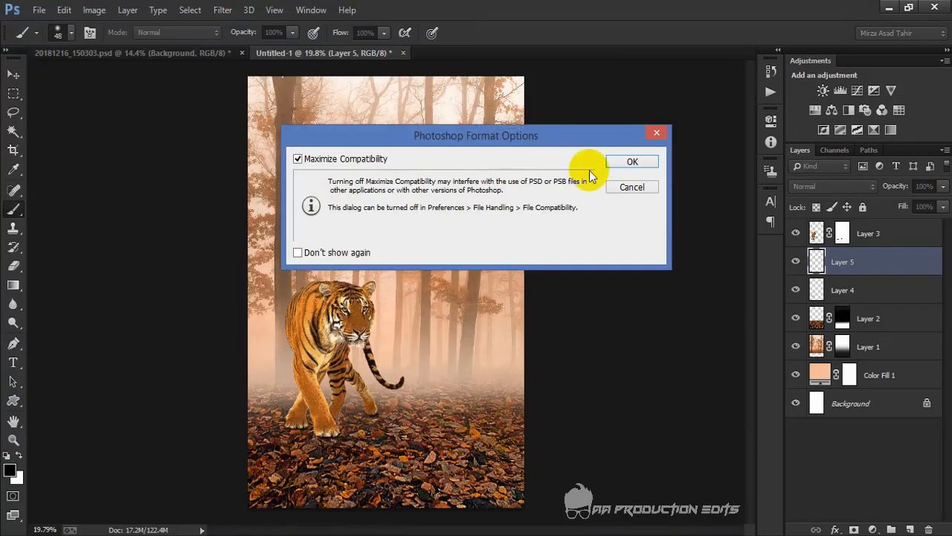
left_click(631, 161)
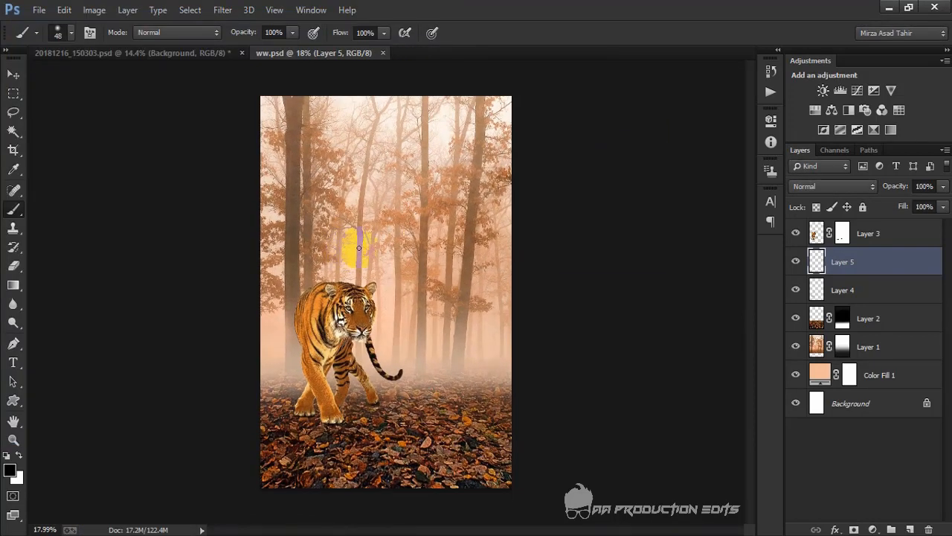
- Add a Brightness/Contrast adjustment clipped to the tiger's Layer 3 and lower the brightness to about -55
scroll(422, 231, "up", 1)
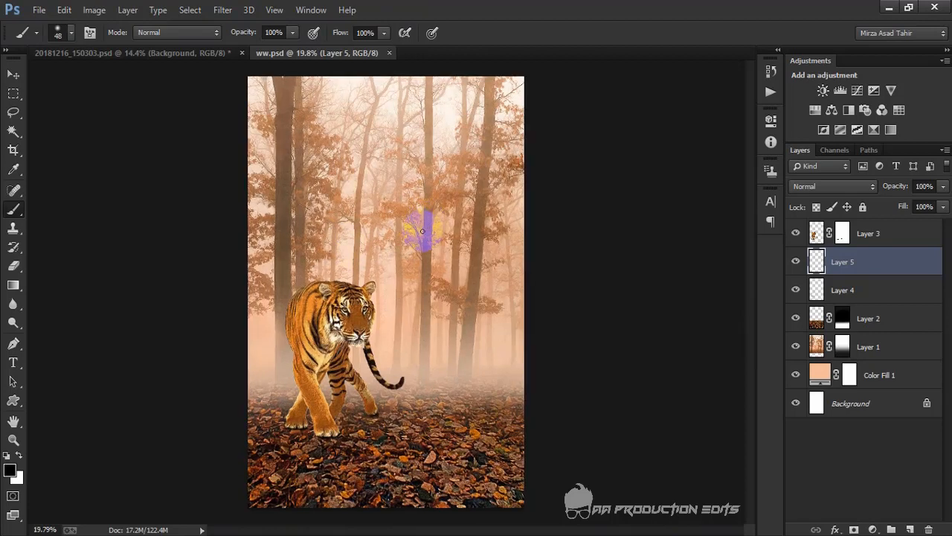
left_click(867, 232)
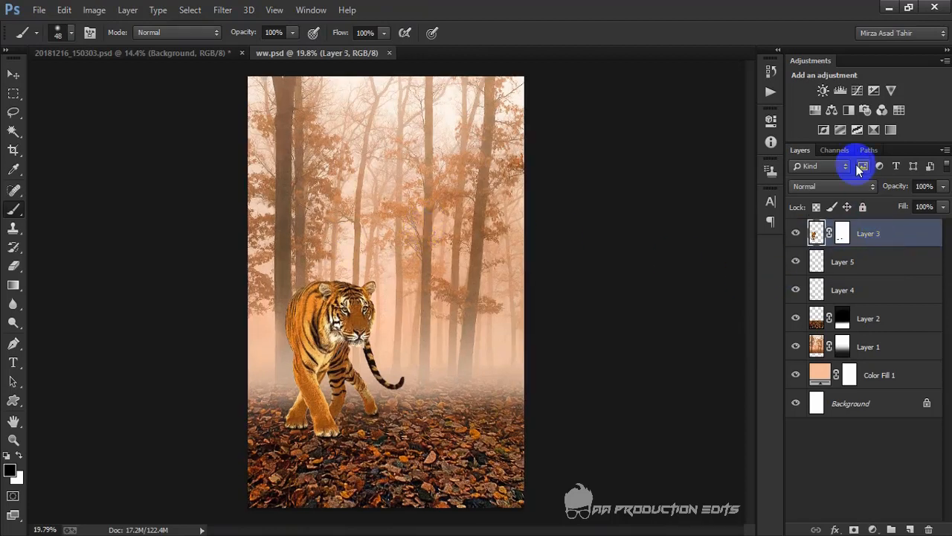
left_click(824, 90)
left_click(648, 357)
left_click_drag(674, 192, 661, 192)
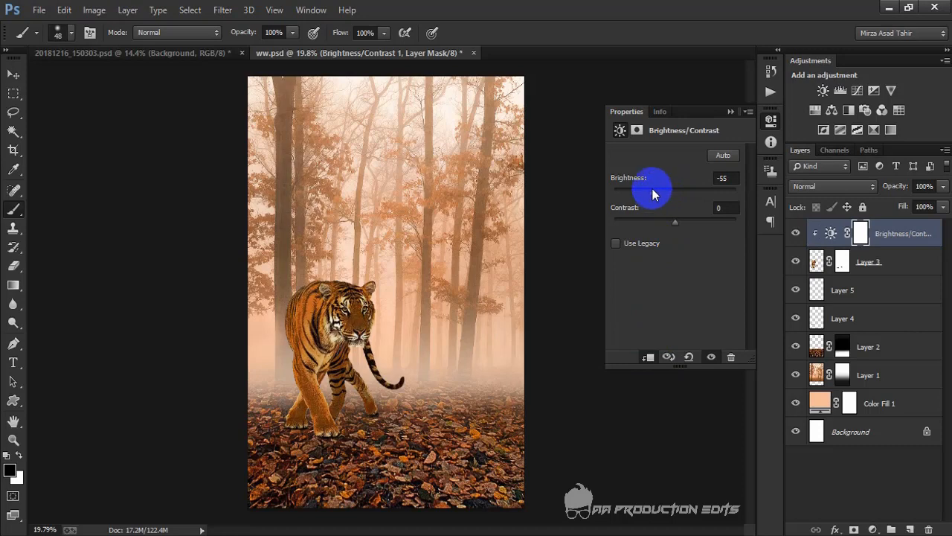
left_click(730, 111)
left_click(262, 292)
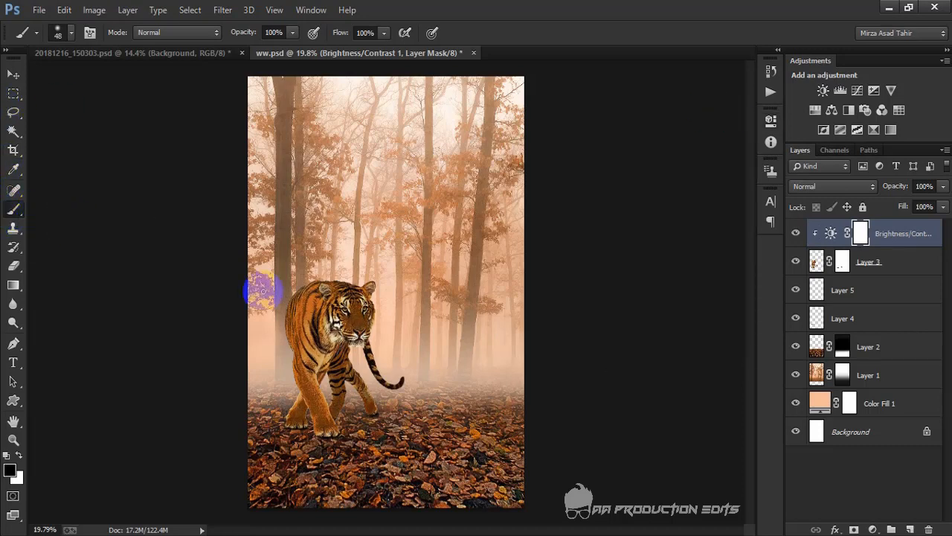
- Enlarge the brush to 191 px and paint black on the Brightness/Contrast mask over the tiger's face and outer edges
right_click(392, 322)
left_click(528, 192)
left_click(627, 8)
scroll(357, 306, "up", 1)
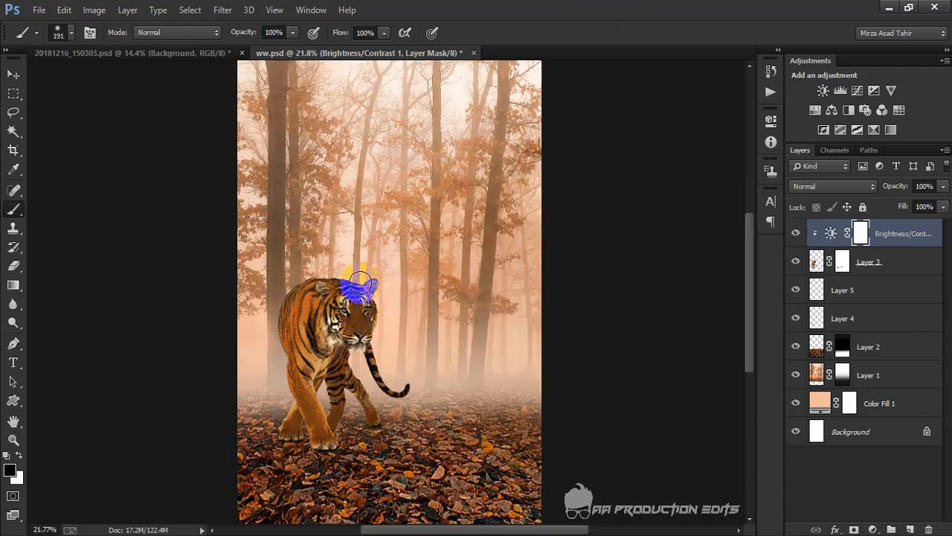
mouse_move(360, 280)
left_mouse_down()
mouse_move(382, 297)
mouse_move(383, 315)
mouse_move(368, 280)
mouse_move(367, 354)
mouse_move(350, 278)
mouse_move(383, 327)
mouse_move(395, 370)
mouse_move(355, 333)
left_mouse_up()
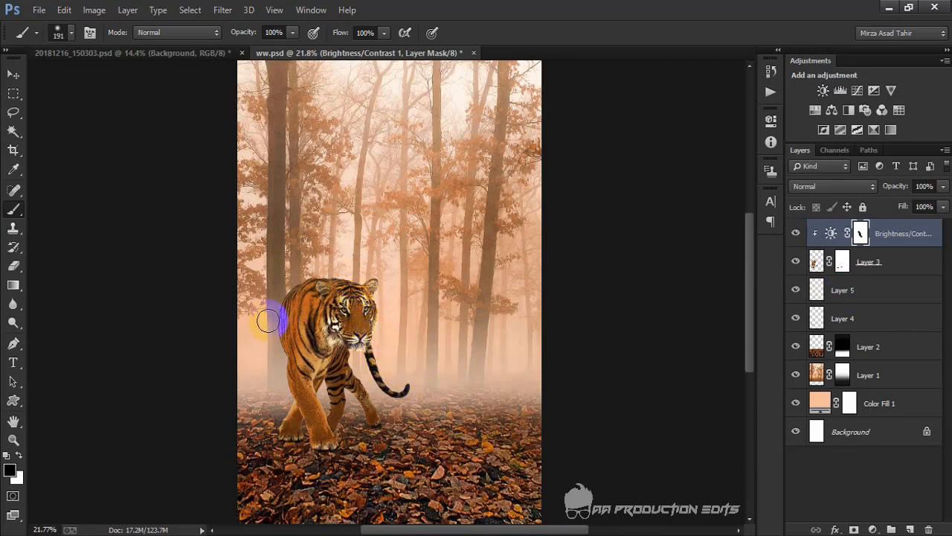
scroll(446, 202, "down", 2)
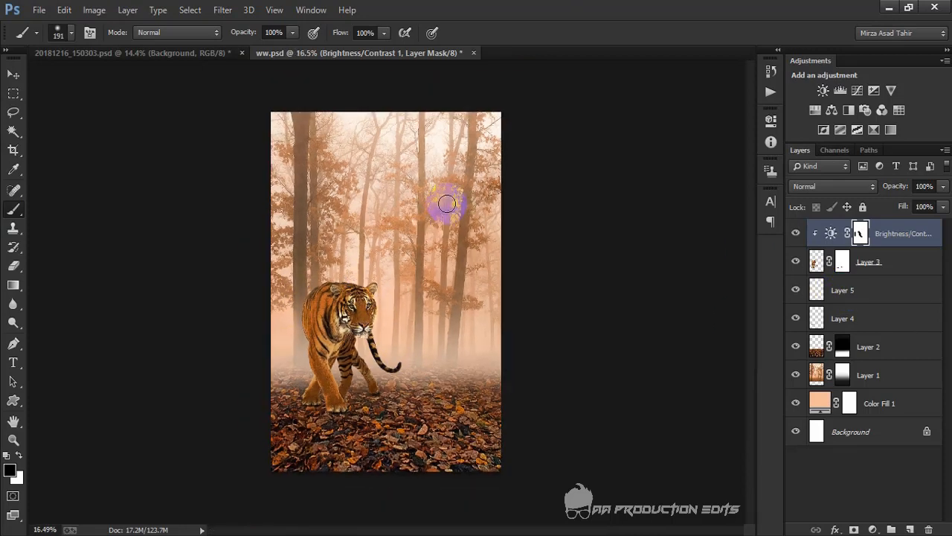
mouse_move(287, 398)
left_mouse_down()
mouse_move(309, 372)
mouse_move(279, 405)
mouse_move(311, 368)
mouse_move(266, 416)
left_mouse_up()
scroll(308, 266, "down", 3)
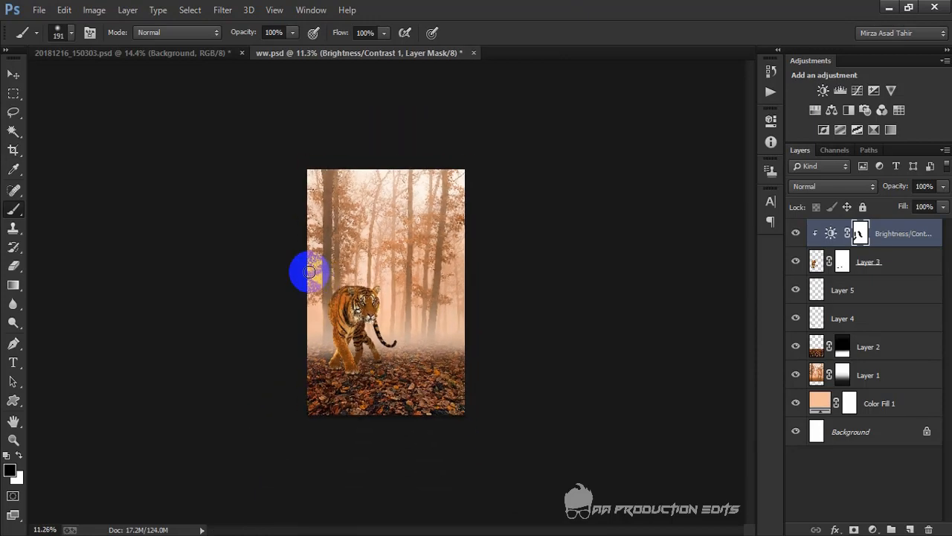
scroll(308, 271, "up", 4)
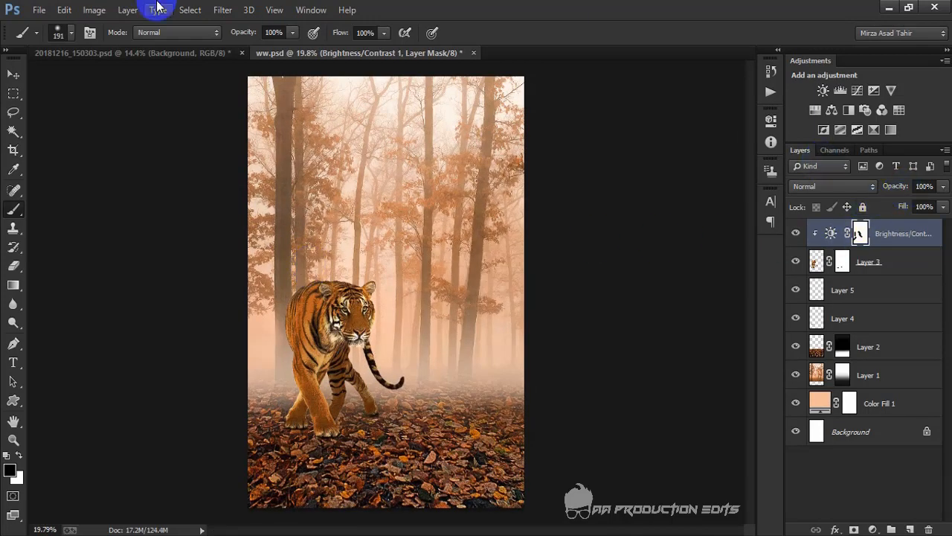
left_click(152, 57)
left_click(15, 76)
left_click_drag(340, 218, 397, 378)
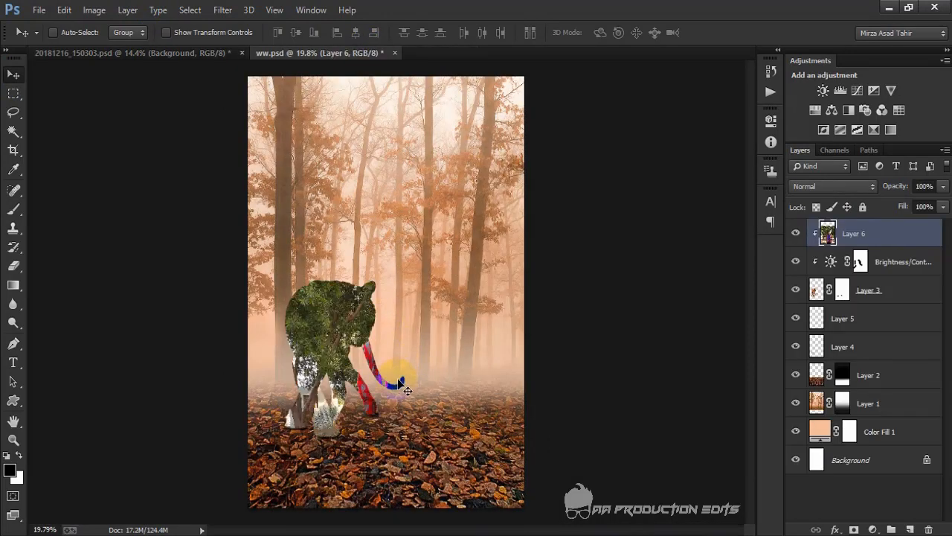
left_click(810, 246, "alt")
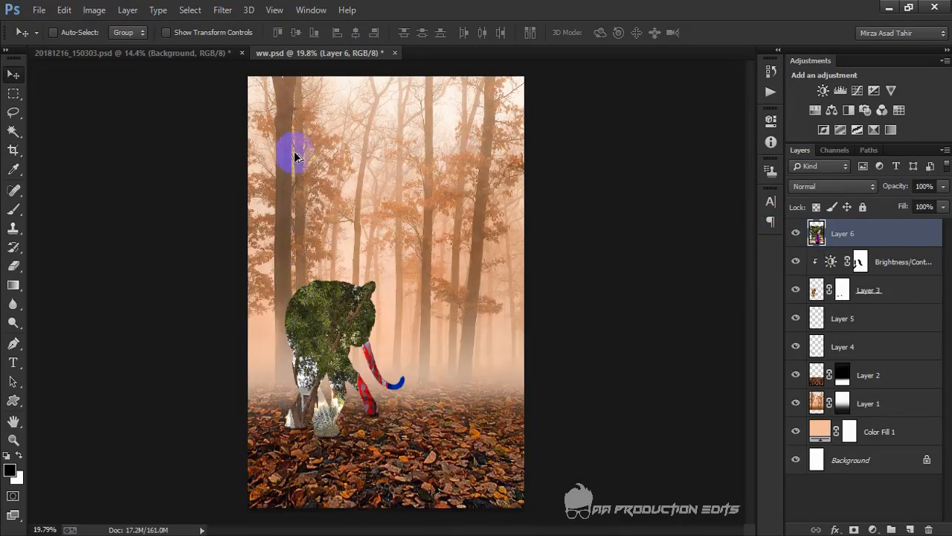
key("Delete")
- Bring the masked Background copy layer of the man from 20181216_150303.psd into ww.psd as an unclipped top layer
left_click(210, 52)
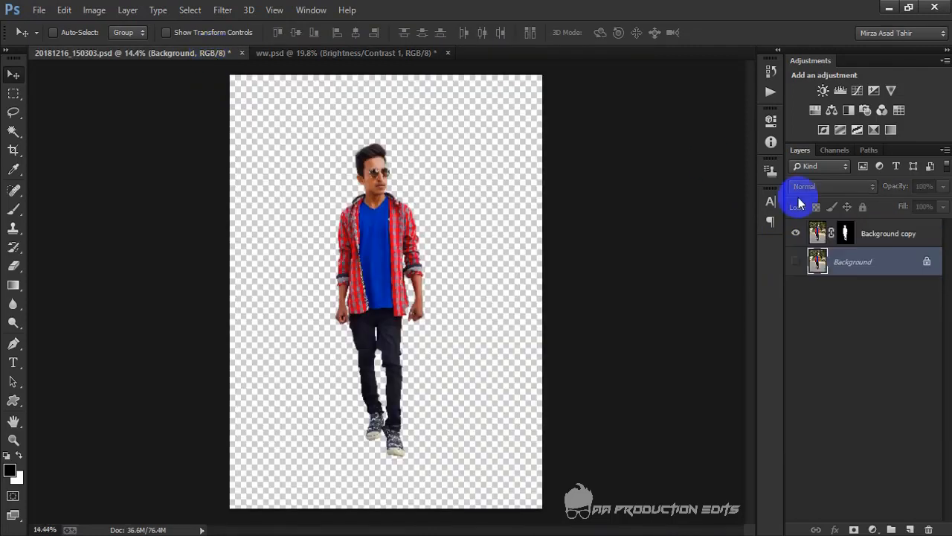
left_click(900, 243)
left_click_drag(423, 235, 411, 342)
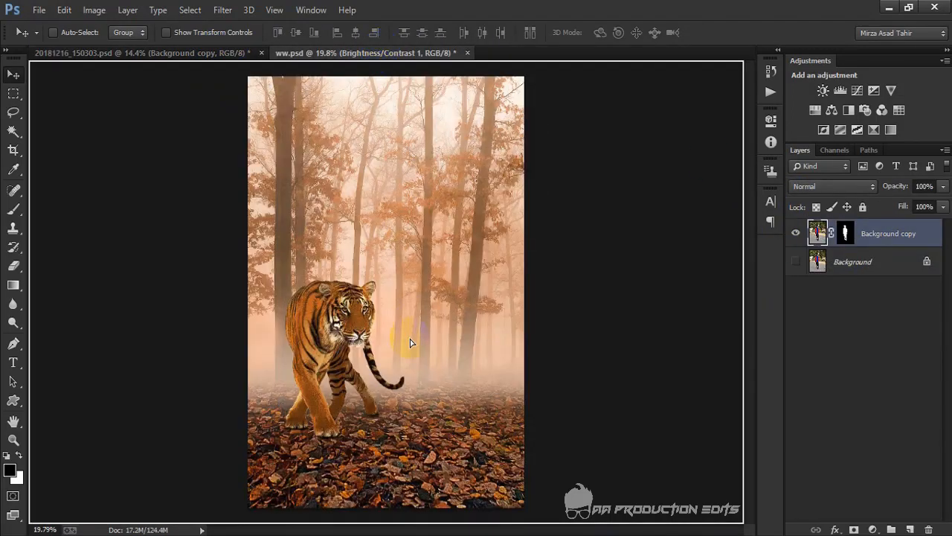
left_click(807, 247, "alt")
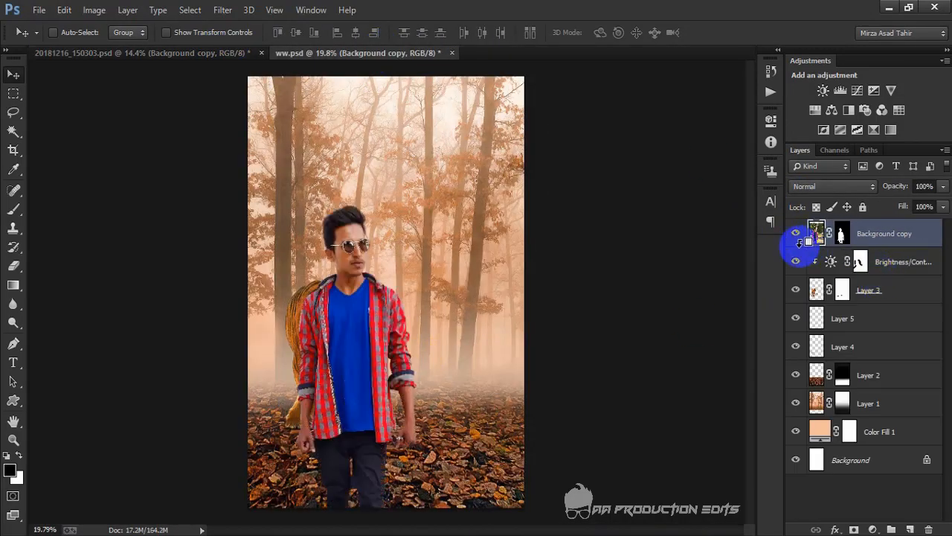
- Scale the man's layer to 69% and position him beside the tiger
left_click_drag(303, 364, 447, 232)
key("ctrl+t")
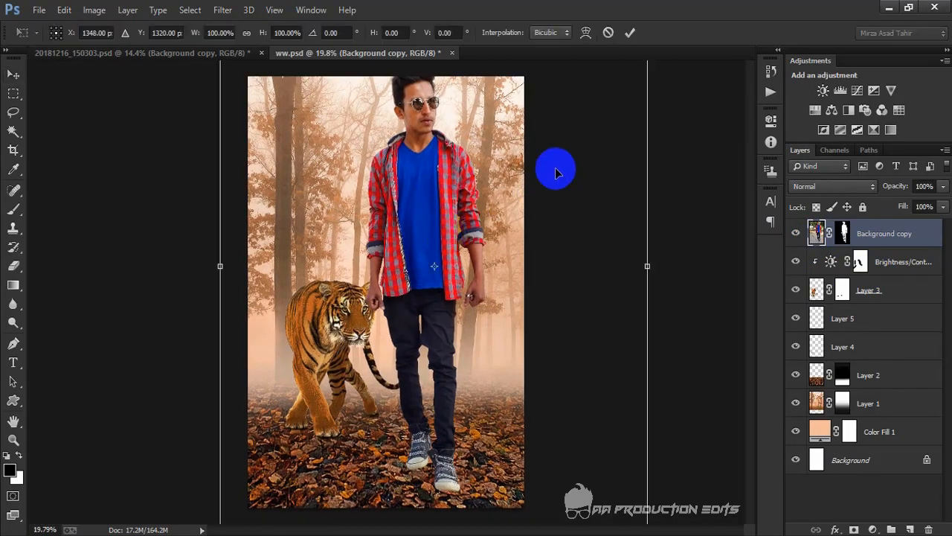
mouse_move(259, 33)
left_mouse_down()
mouse_move(238, 34)
mouse_move(245, 28)
mouse_move(259, 43)
left_mouse_up()
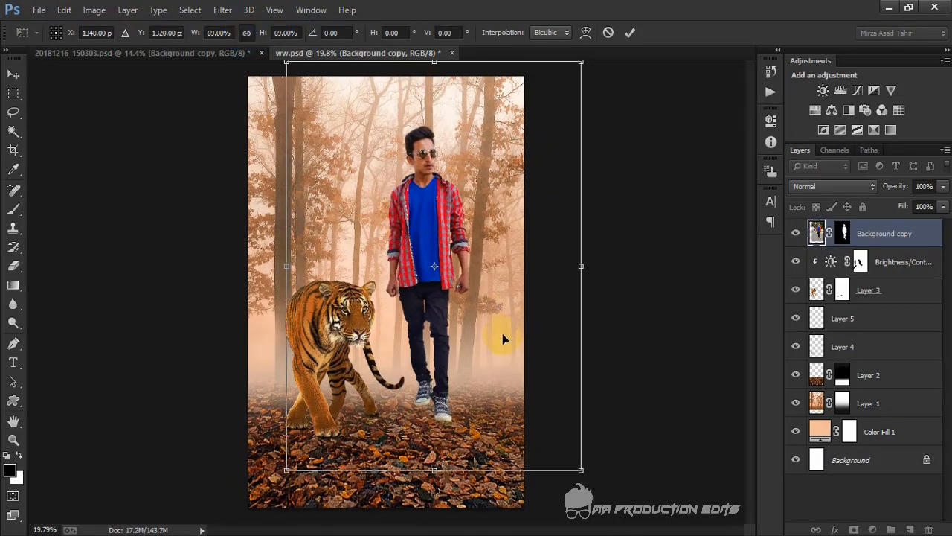
left_click_drag(500, 334, 498, 343)
left_click(630, 32)
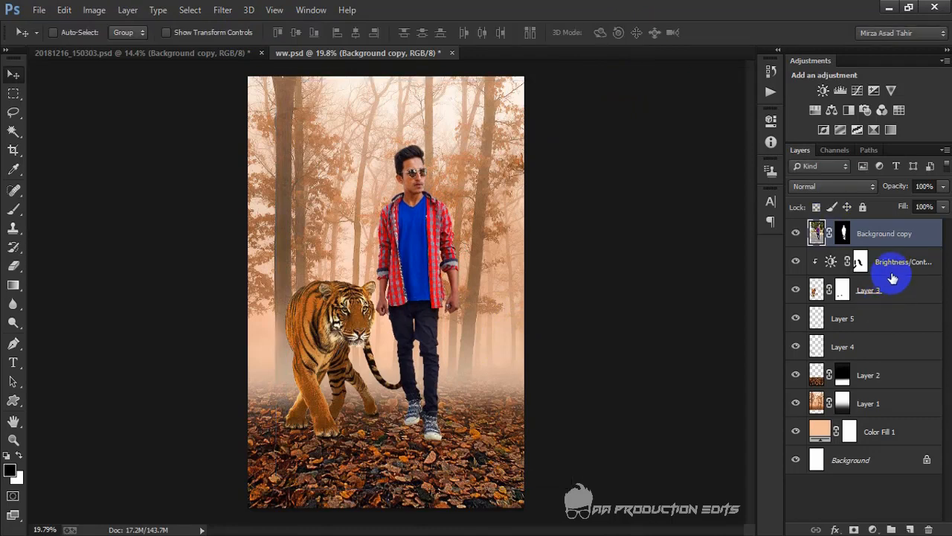
- Scale the tiger together with its Brightness/Contrast and shadow layers to about 78.6% and shift them slightly down beside the man
left_click(898, 267, "shift")
left_click(901, 269)
left_click(876, 317, "shift")
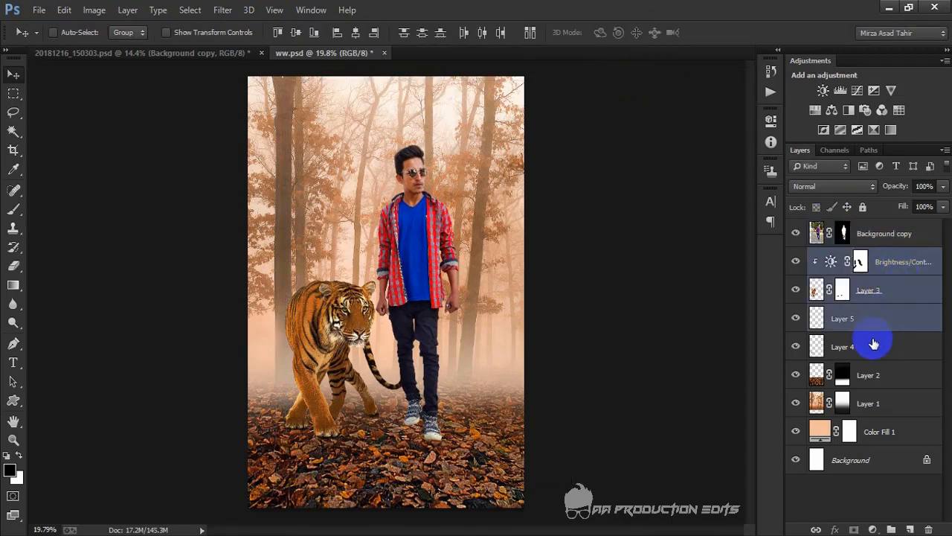
left_click(872, 336, "shift")
key("ctrl+t")
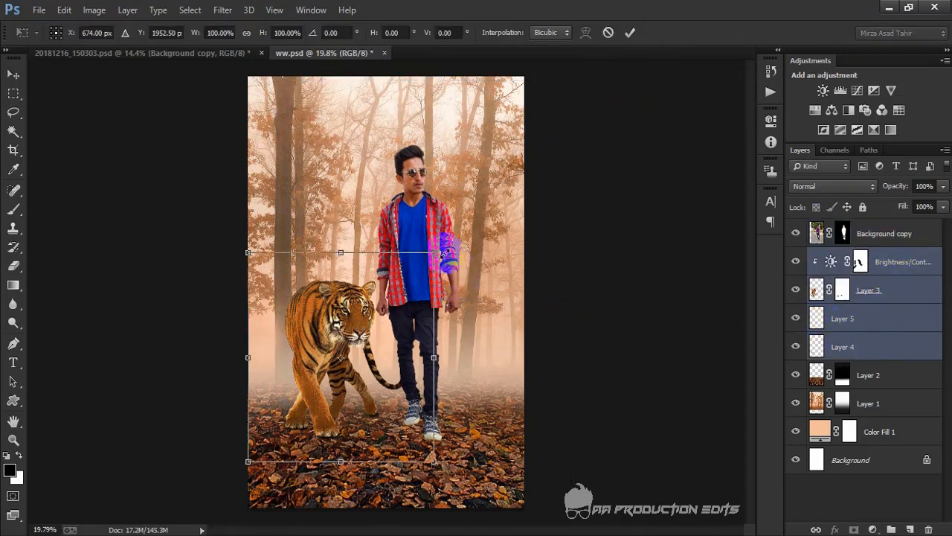
left_click_drag(441, 251, 413, 275)
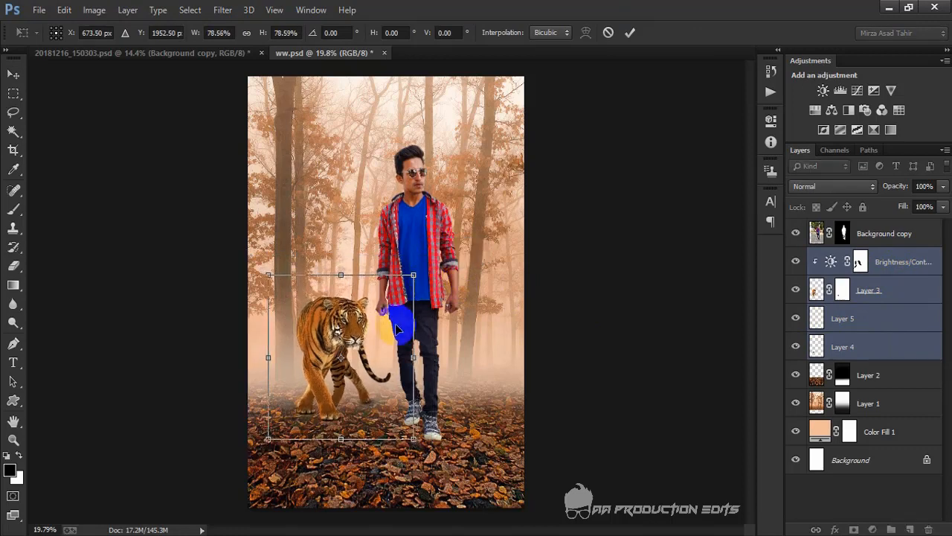
mouse_move(398, 332)
left_mouse_down()
mouse_move(400, 352)
mouse_move(402, 343)
left_mouse_up()
left_click(630, 33)
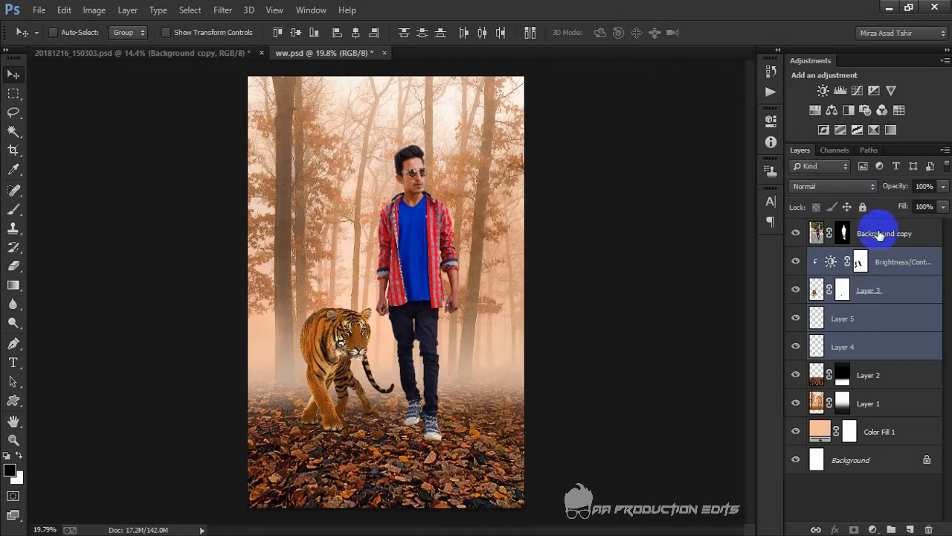
- Scale the man's layer to about 80.7% and place him with his feet level with the tiger's paws
left_click(889, 235)
key("ctrl+t")
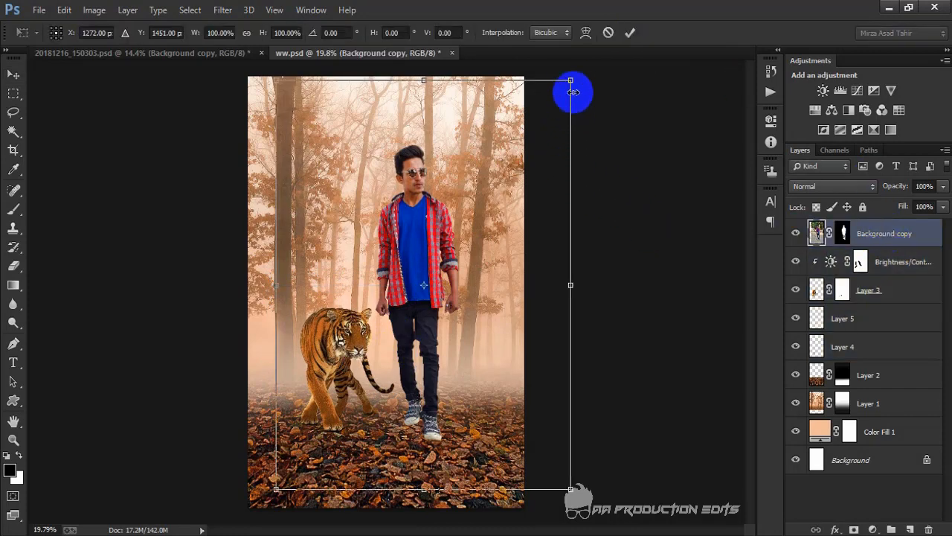
left_click_drag(564, 99, 556, 127)
left_click_drag(522, 203, 510, 225)
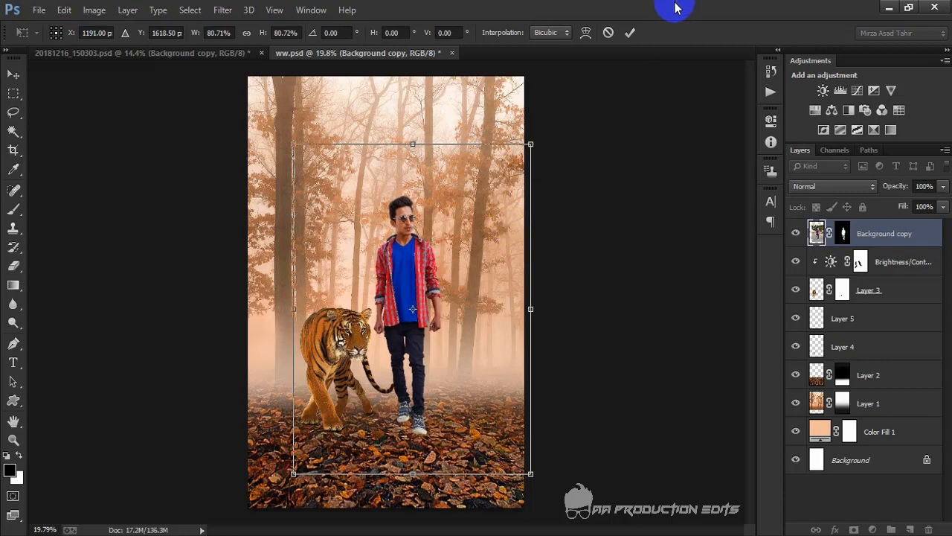
left_click(629, 32)
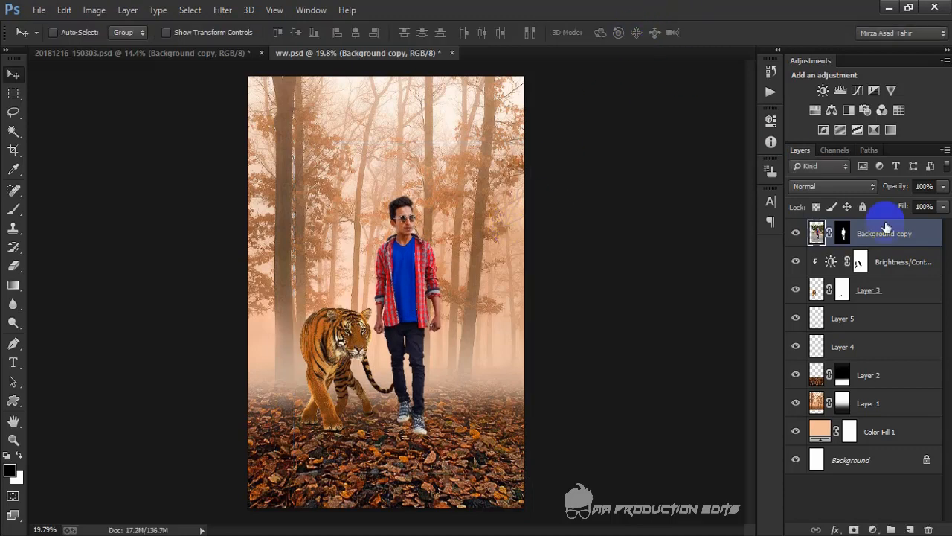
- Scale the man, the tiger and its adjustment and shadow layers together to about 104.2%
left_click(892, 291, "shift")
left_click(886, 353, "shift")
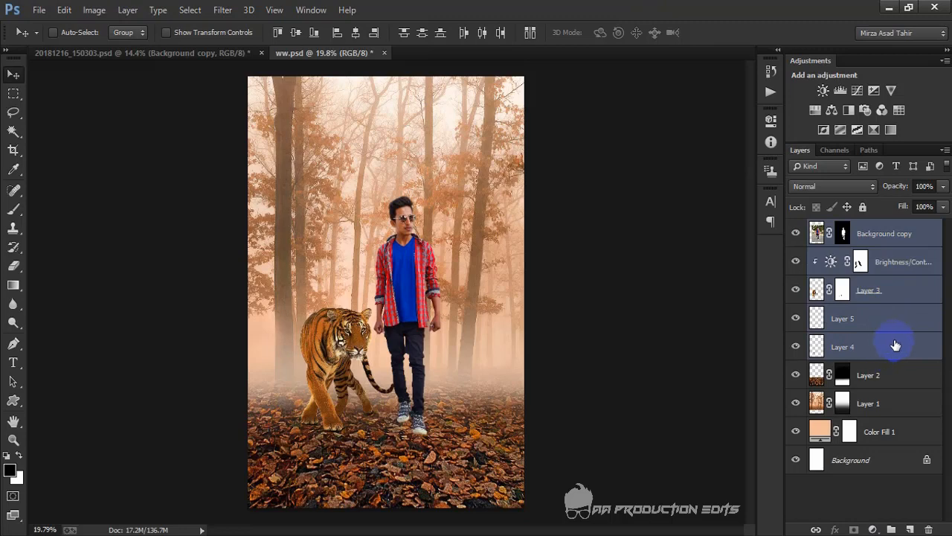
key("ctrl+t")
mouse_move(531, 143)
left_mouse_down()
mouse_move(524, 157)
mouse_move(543, 140)
left_mouse_up()
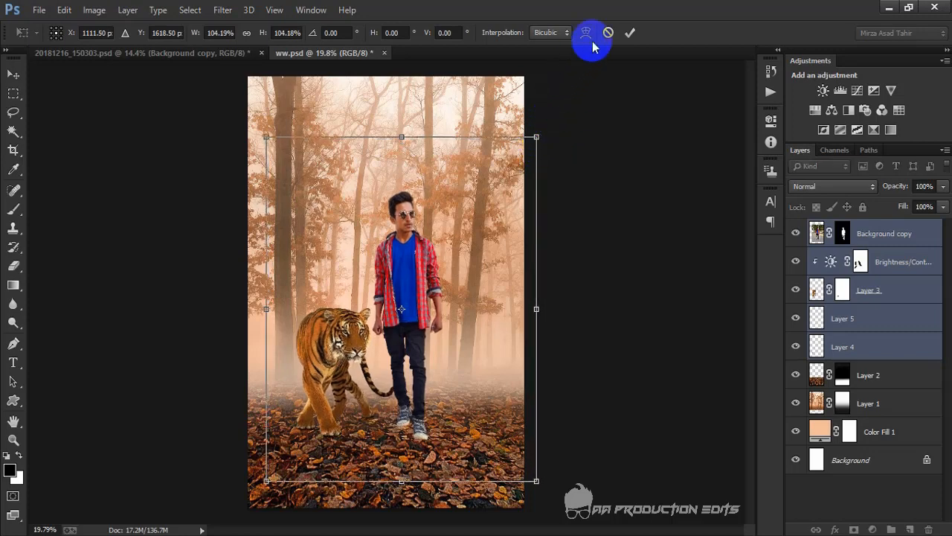
left_click(630, 33)
scroll(429, 227, "down", 2)
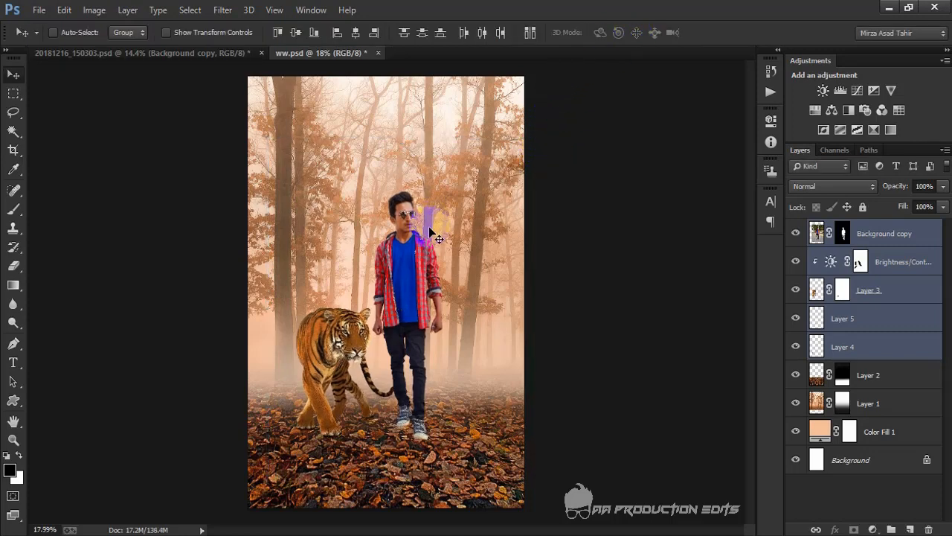
scroll(429, 227, "up", 3)
scroll(429, 227, "down", 2)
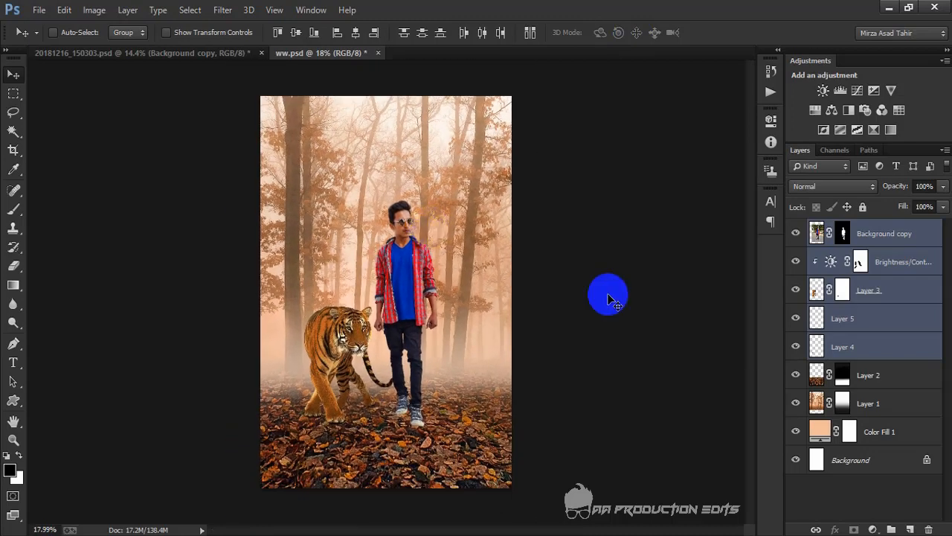
- Merge Layer 2, Layer 1 and Color Fill 1 into a single forest background layer
left_click(896, 380)
left_click(893, 406, "shift")
key("ctrl+e")
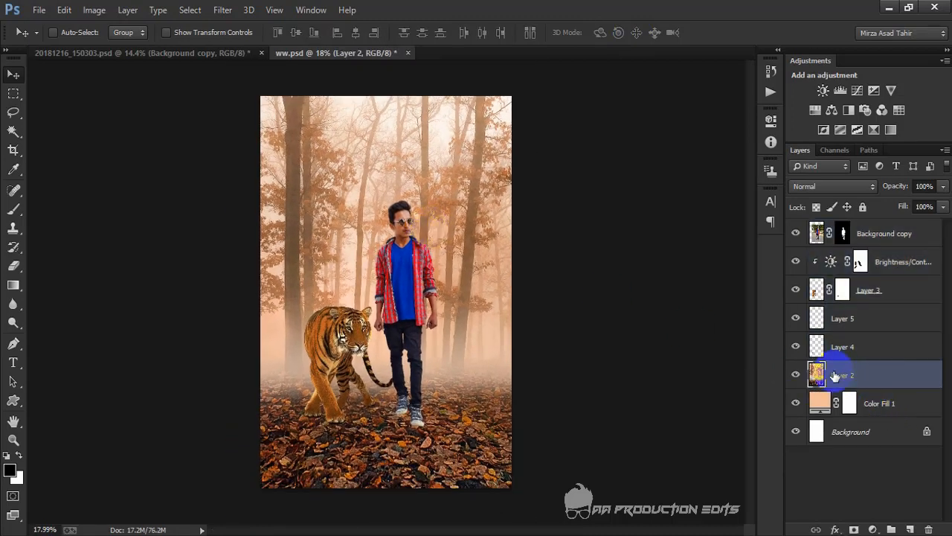
left_click(892, 409, "shift")
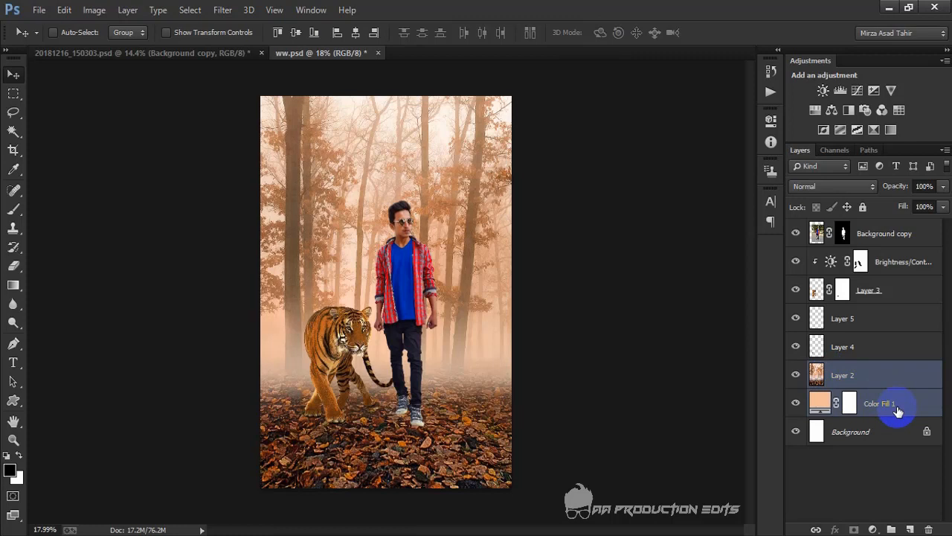
key("ctrl+e")
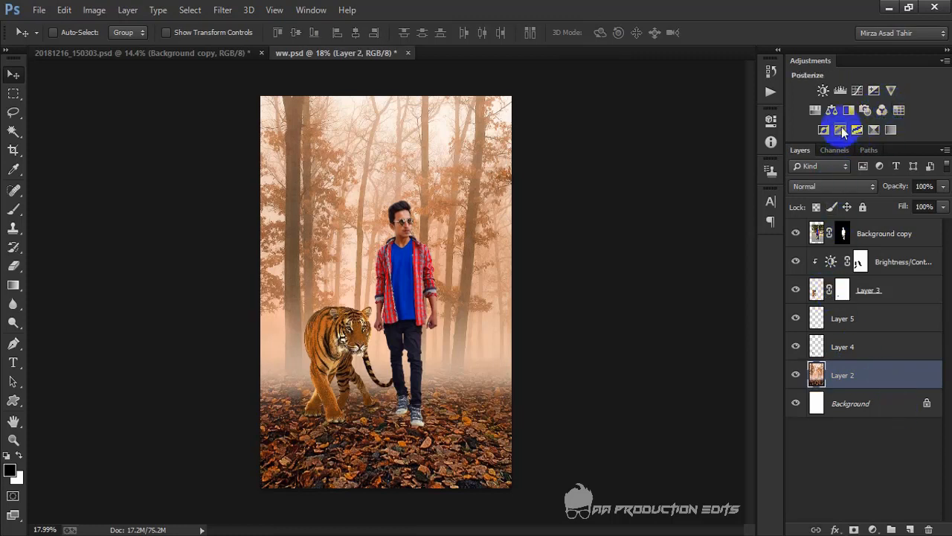
- Add a Color Lookup adjustment clipped to the merged Layer 2 and apply a U-ALEXA-LOG 3D LUT
left_click(899, 110)
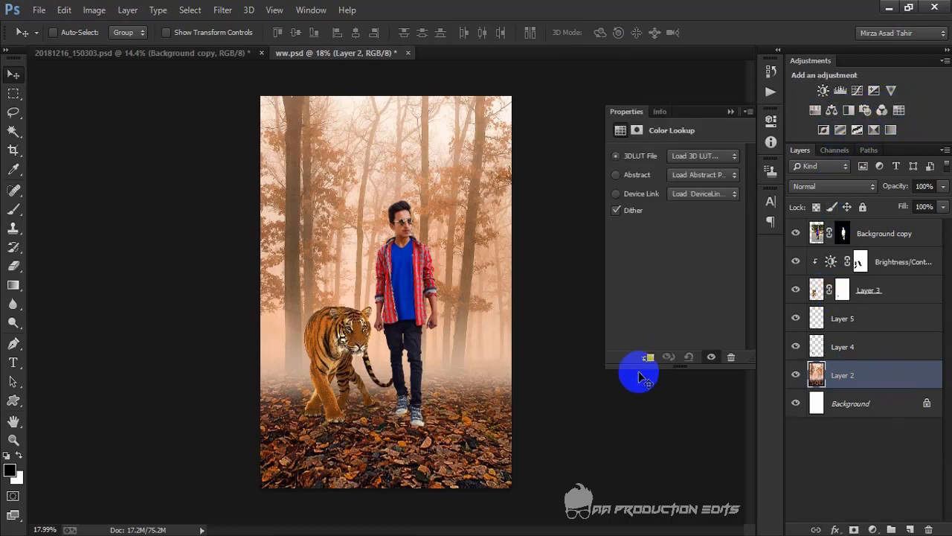
left_click(695, 156)
scroll(707, 372, "down", 10)
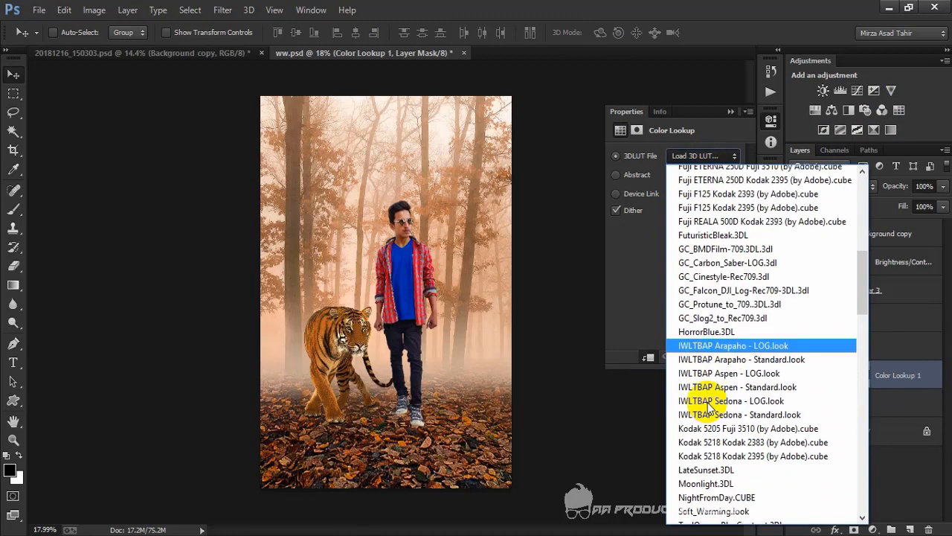
left_click(712, 451)
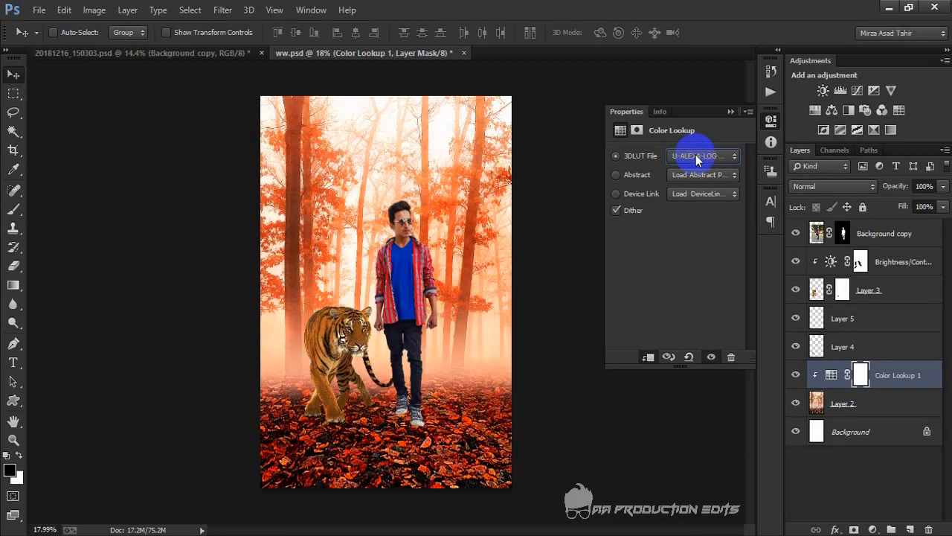
- Try other 3D LUTs on the forest's Color Lookup, including z1 (1).CUBE and z1 (4).3DL
left_click(696, 156)
scroll(856, 331, "down", 2)
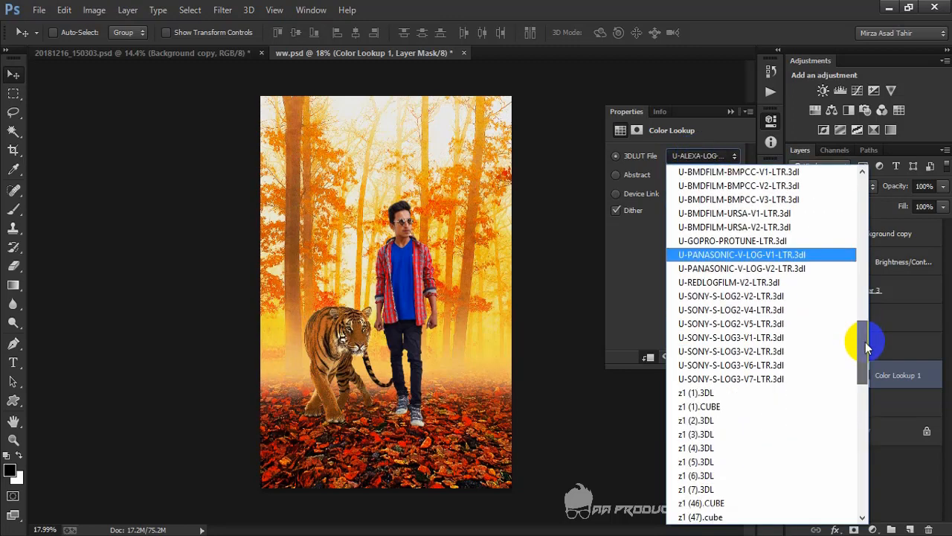
left_click(756, 395)
scroll(713, 156, "down", 1)
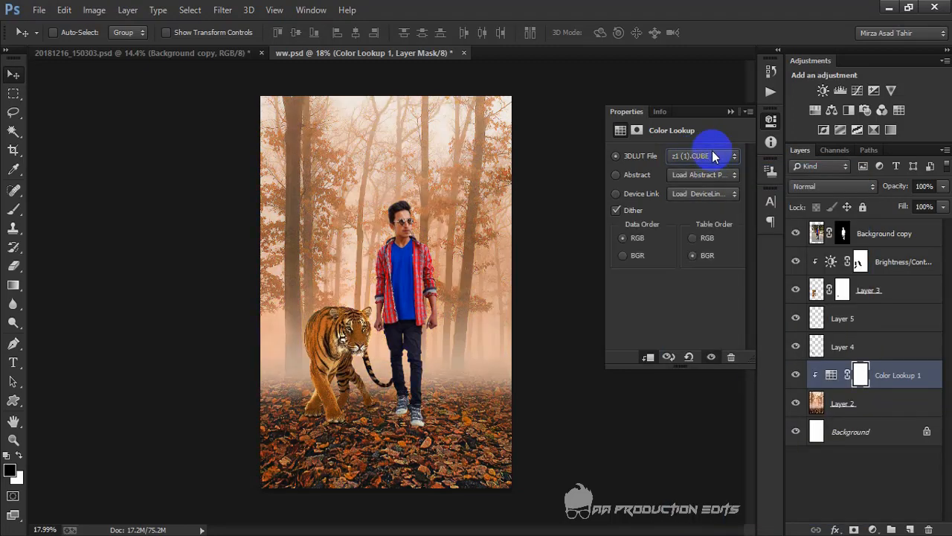
scroll(713, 156, "down", 1)
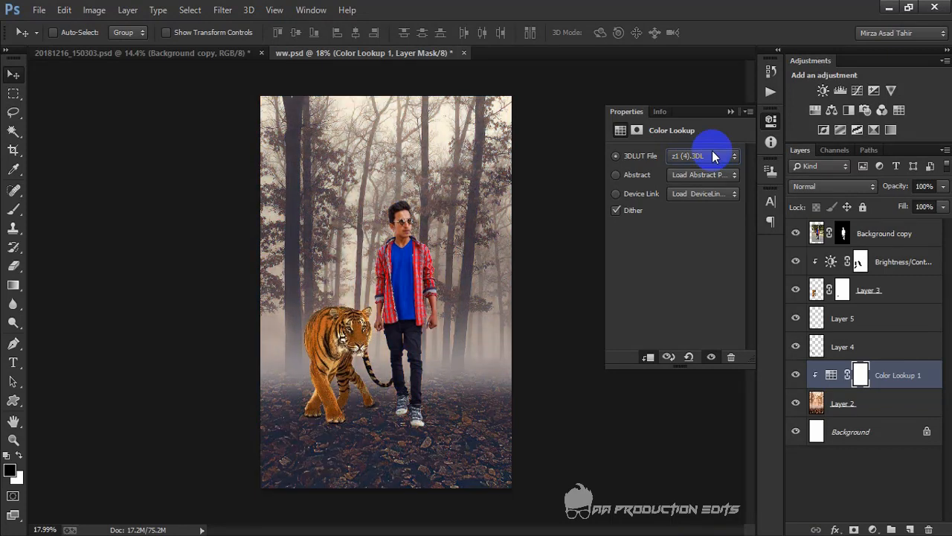
- Set the forest's Color Lookup to the F-8700-V2-STD 3D LUT
left_click(713, 154)
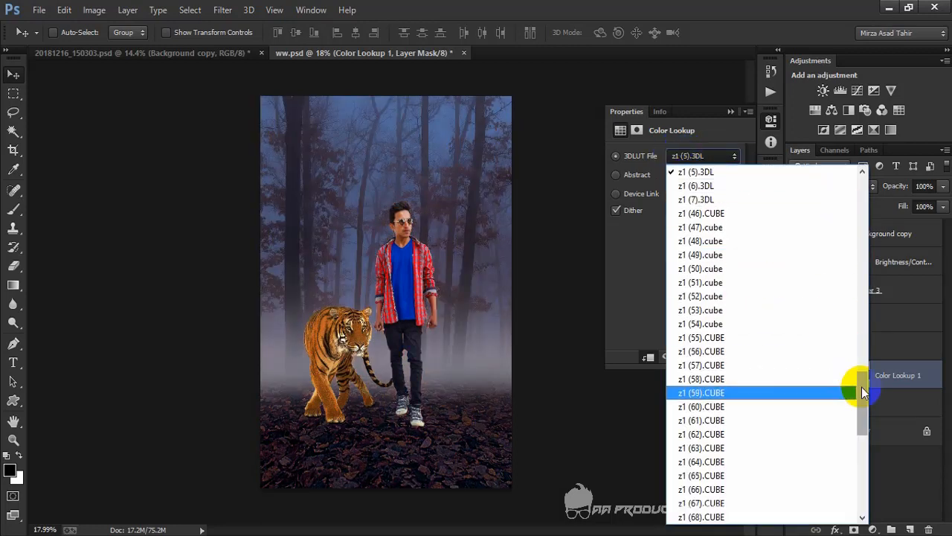
left_click_drag(861, 389, 862, 186)
left_click(764, 360)
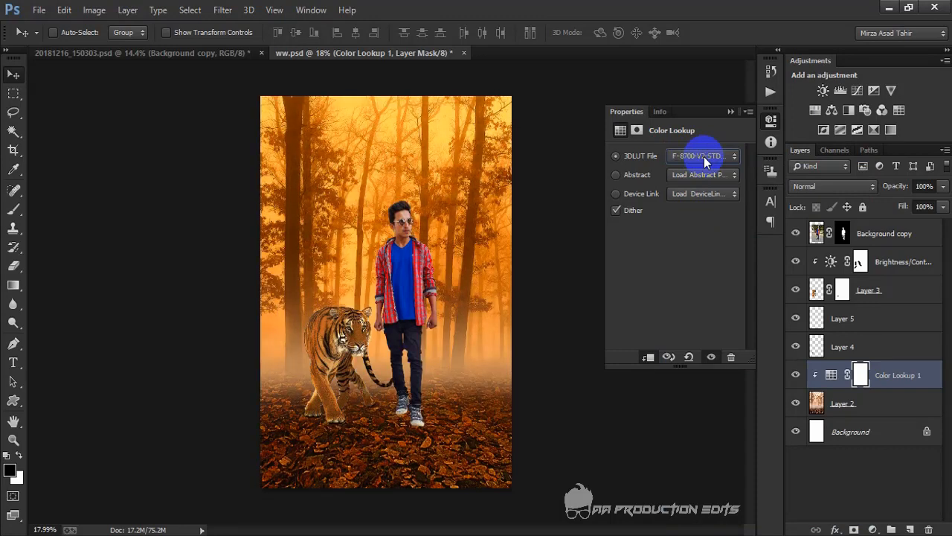
- Try the filmstock_50.3dl and IWLTBAP Arapaho - Standard.look 3D LUTs on the forest's Color Lookup
key("Down")
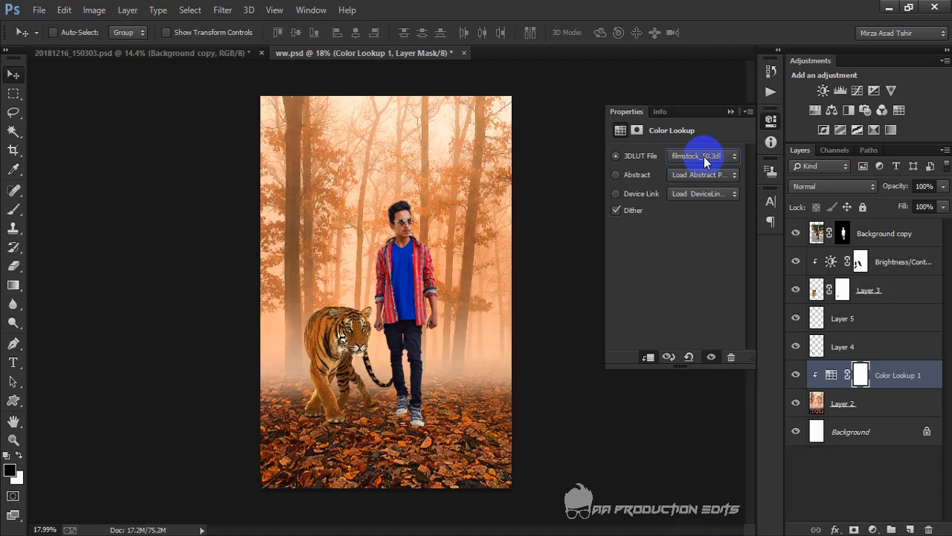
left_click(703, 157)
scroll(723, 241, "down", 4)
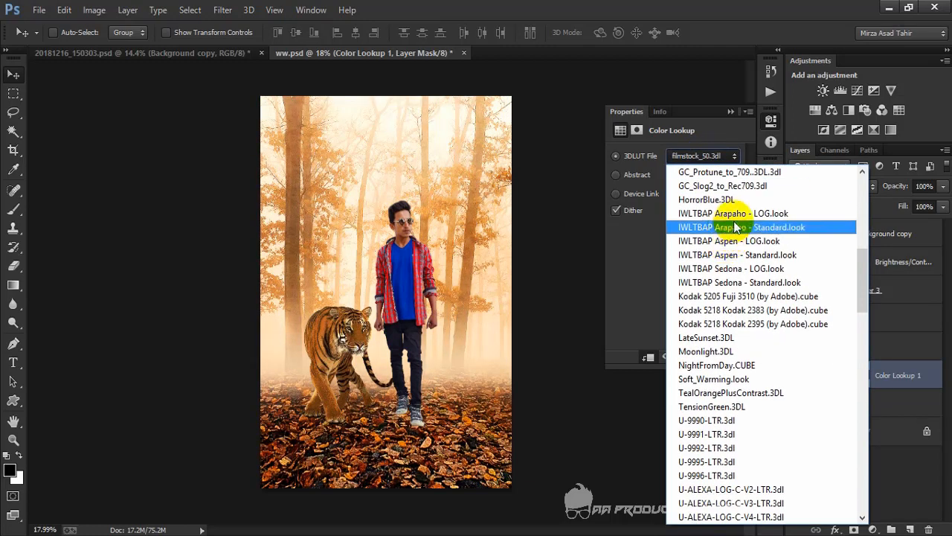
left_click(735, 227)
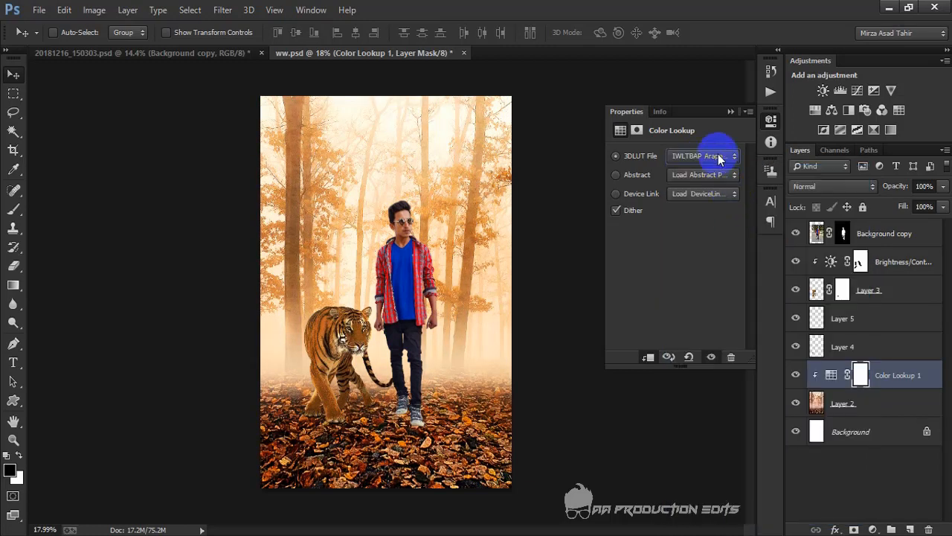
- Try further 3D LUTs on the forest's Color Lookup, including U-BMDFILM-BMPCC-V1-LTR.3dl and U-SONY-S-LOG3-V2-LTR.3dl
left_click(718, 155)
left_click(729, 353)
left_click(700, 157)
left_click(716, 392)
left_click(708, 157)
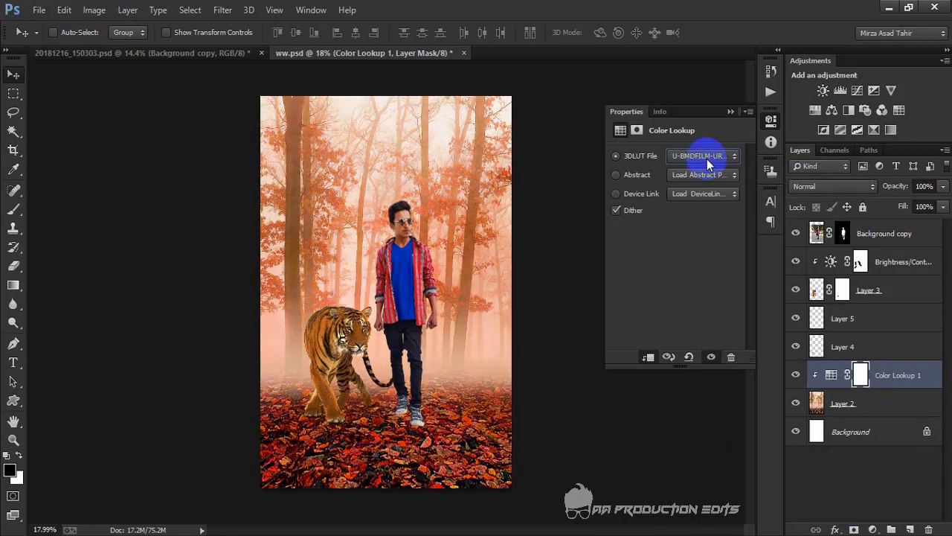
key("Down")
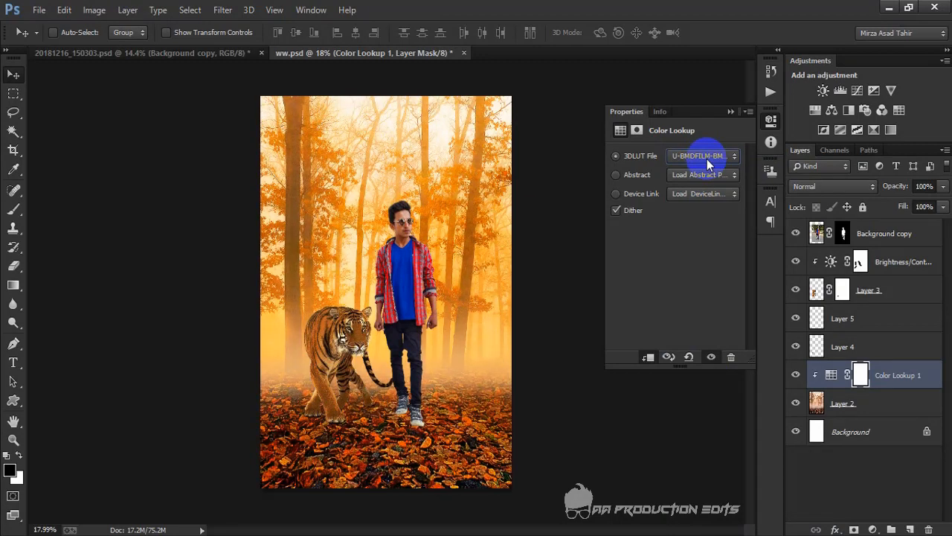
left_click(707, 159)
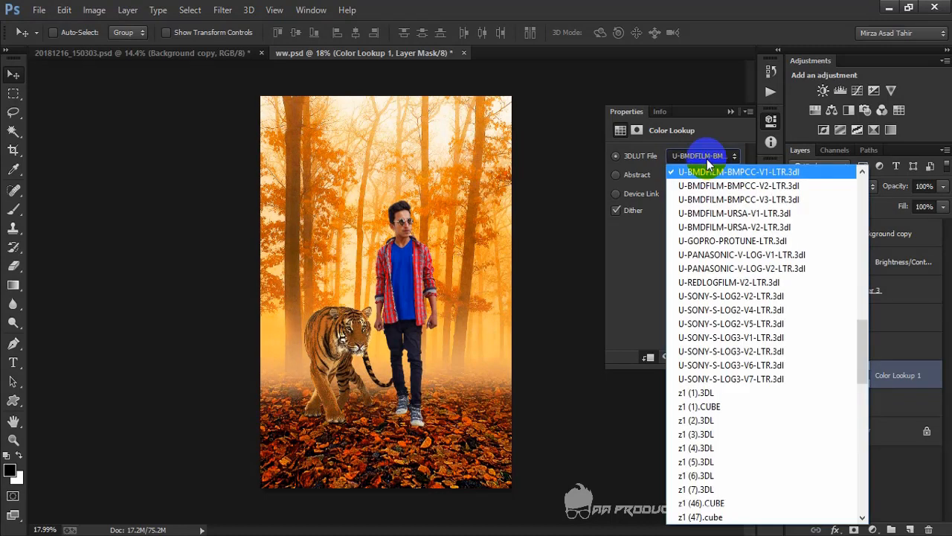
left_click(750, 351)
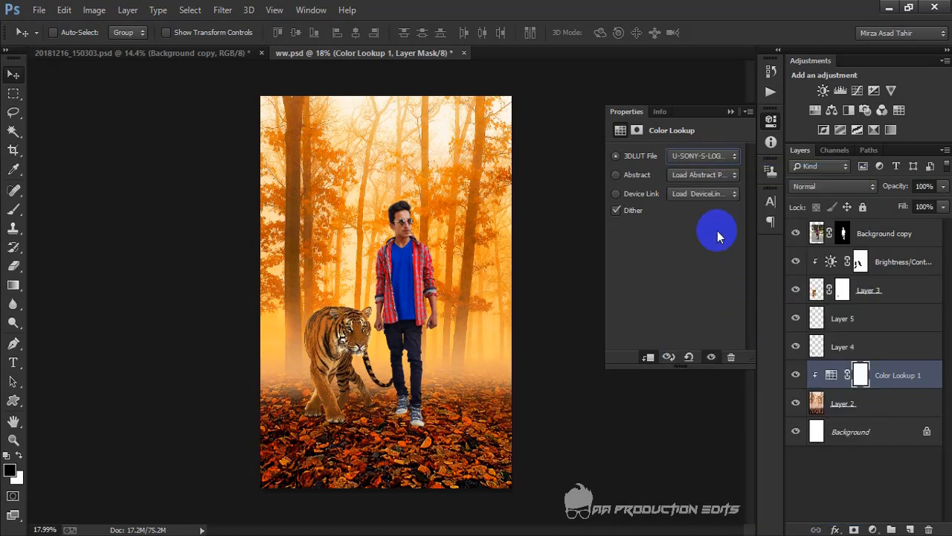
- Set the forest's Color Lookup to the NightFromDay.CUBE 3D LUT and close its settings
left_click(709, 157)
left_click_drag(862, 371, 865, 280)
left_click(780, 337)
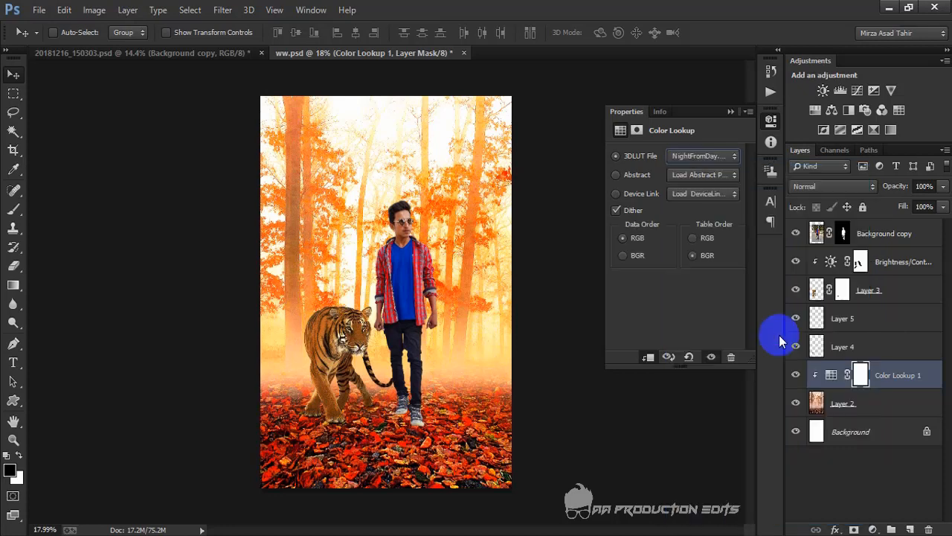
left_click(729, 112)
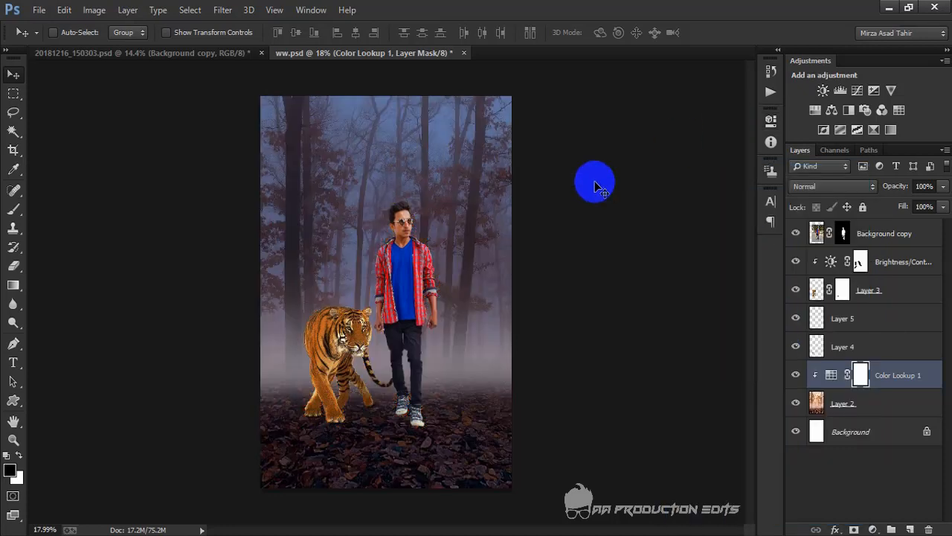
- Lower the opacity of Color Lookup 1 to 54%
scroll(595, 182, "up", 1)
left_click_drag(943, 188, 911, 205)
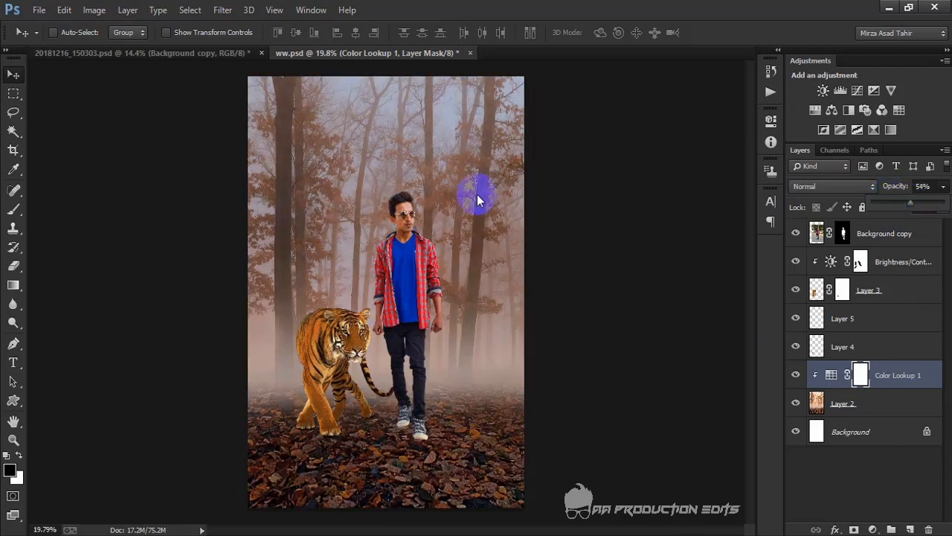
scroll(480, 201, "down", 1)
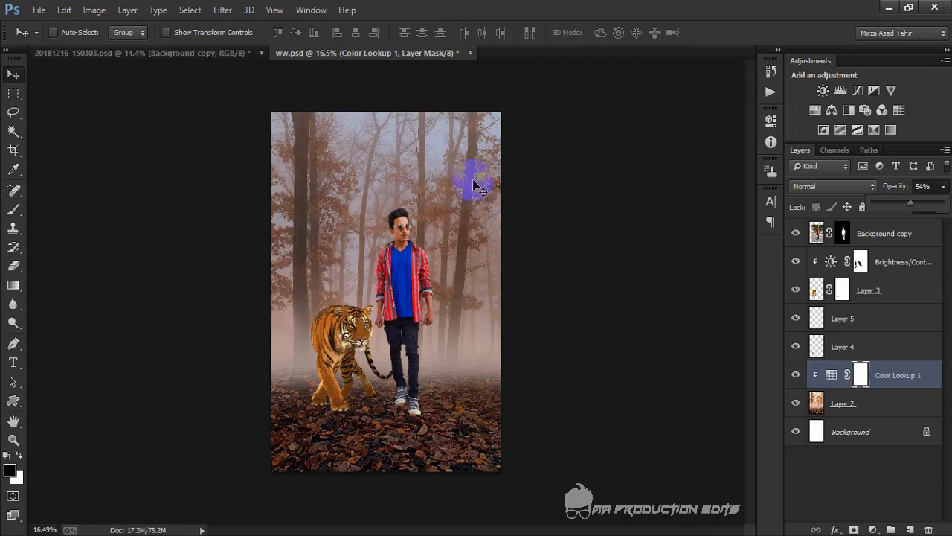
scroll(476, 186, "down", 1)
scroll(476, 186, "up", 2)
left_click(896, 238)
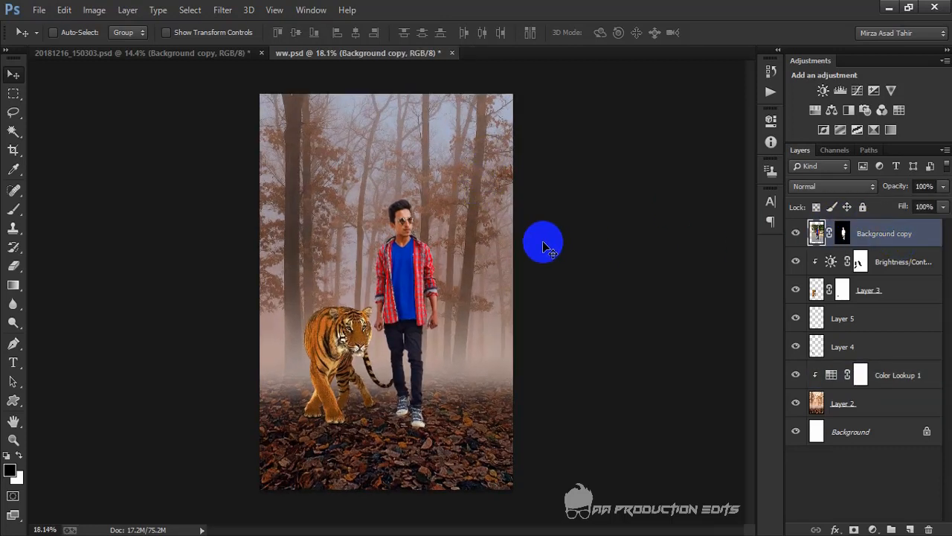
scroll(543, 246, "up", 1)
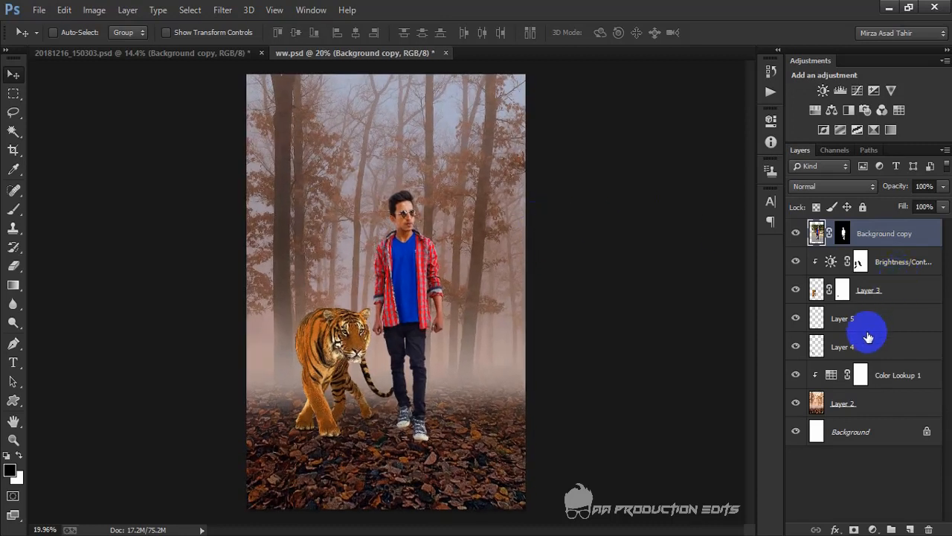
- Add a Curves adjustment clipped to Layer 2 and stack Color Lookup 1 directly beneath it
left_click(906, 403)
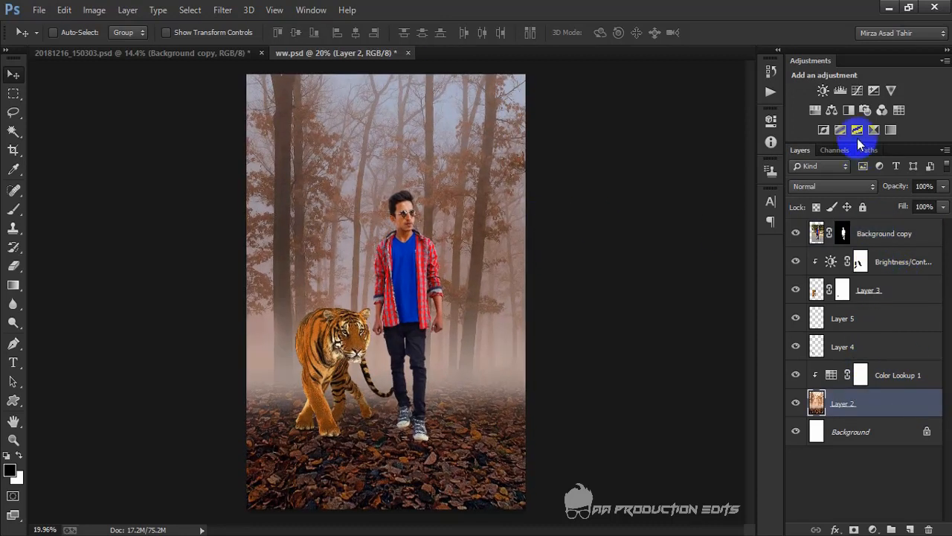
left_click(856, 90)
left_click(654, 360)
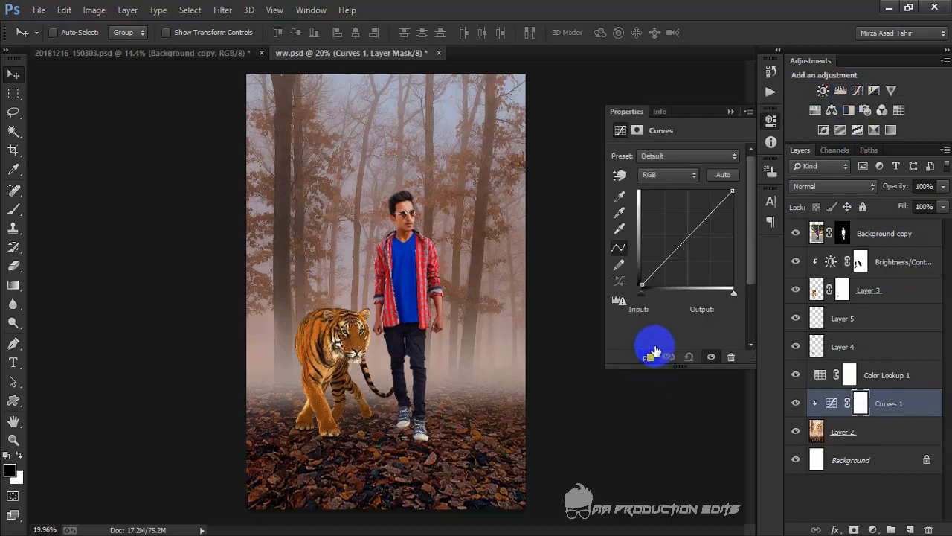
left_click(724, 196)
left_click_drag(724, 199, 761, 302)
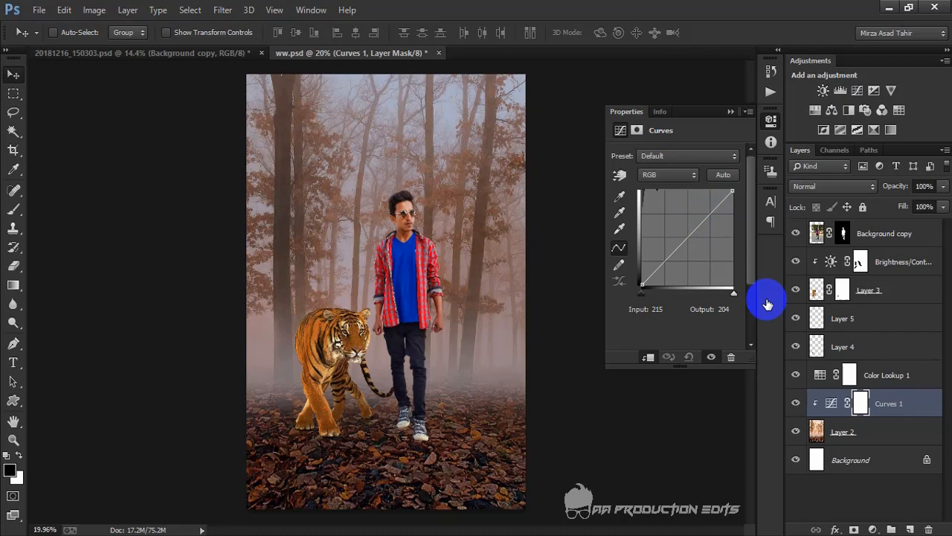
left_click_drag(874, 378, 879, 405)
- Shape the forest's Curves adjustment by pulling down the highlights near input 231 and lifting the shadows near input 52
left_click(881, 376)
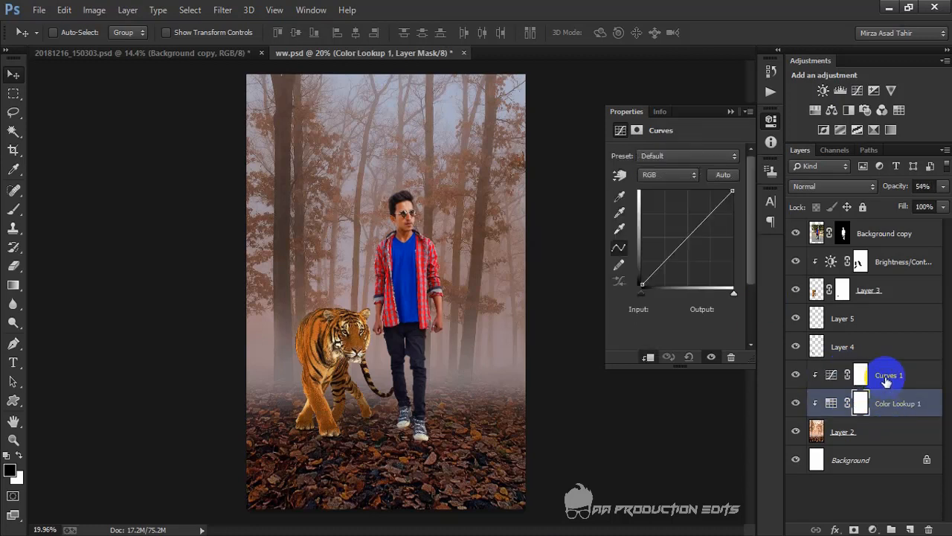
left_click_drag(724, 202, 724, 204)
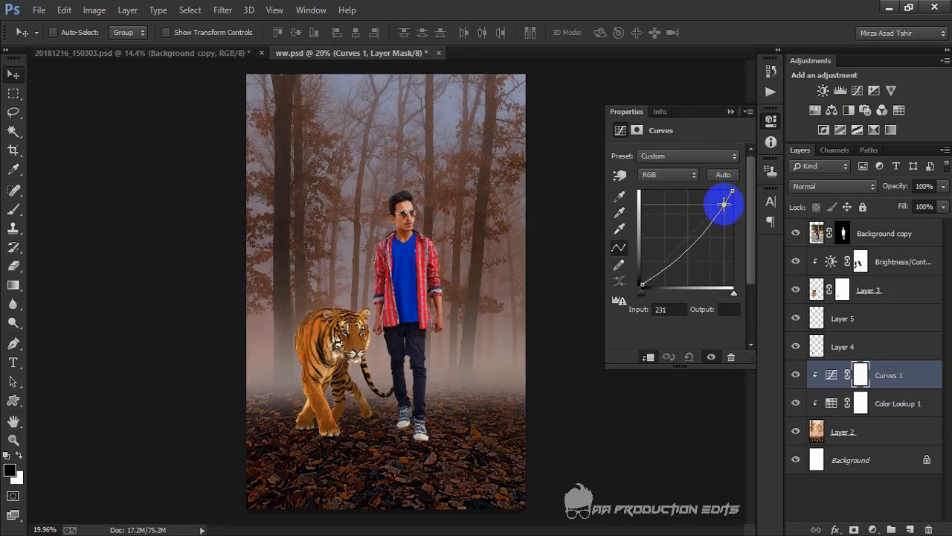
left_click_drag(660, 273, 660, 257)
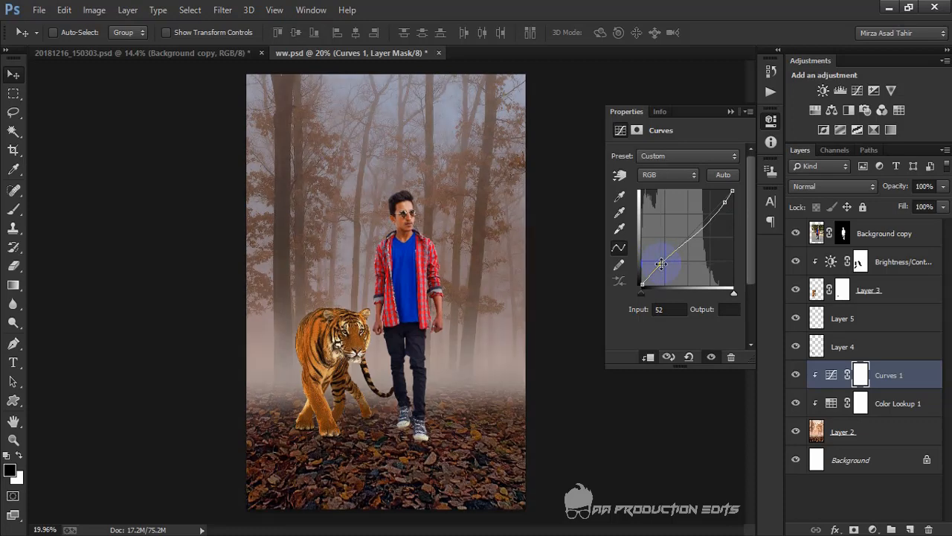
left_click(731, 111)
scroll(491, 175, "down", 1)
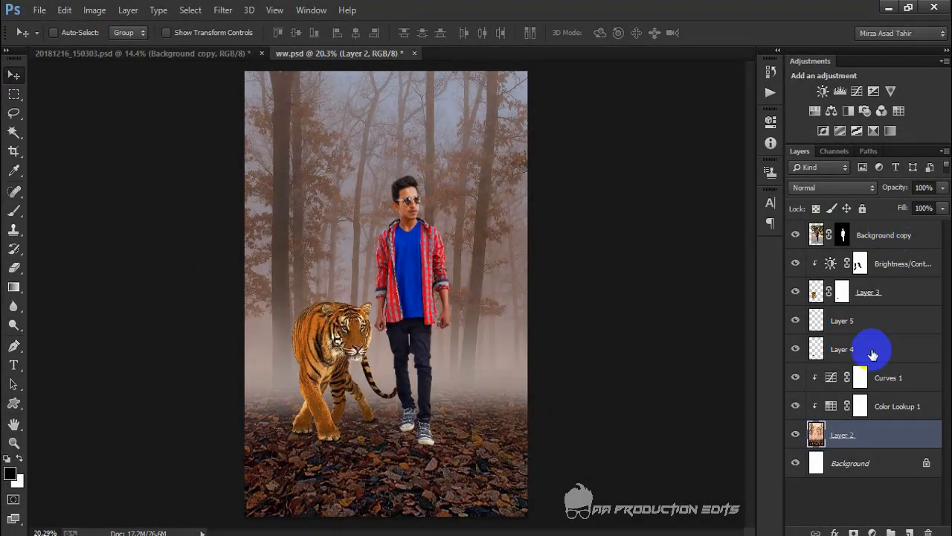
- Select Layer 2's trees and mist above the leafy ground, apply a Gaussian Blur with a 7.4-pixel radius, and deselect
left_click(13, 93)
left_click_drag(244, 74, 561, 365)
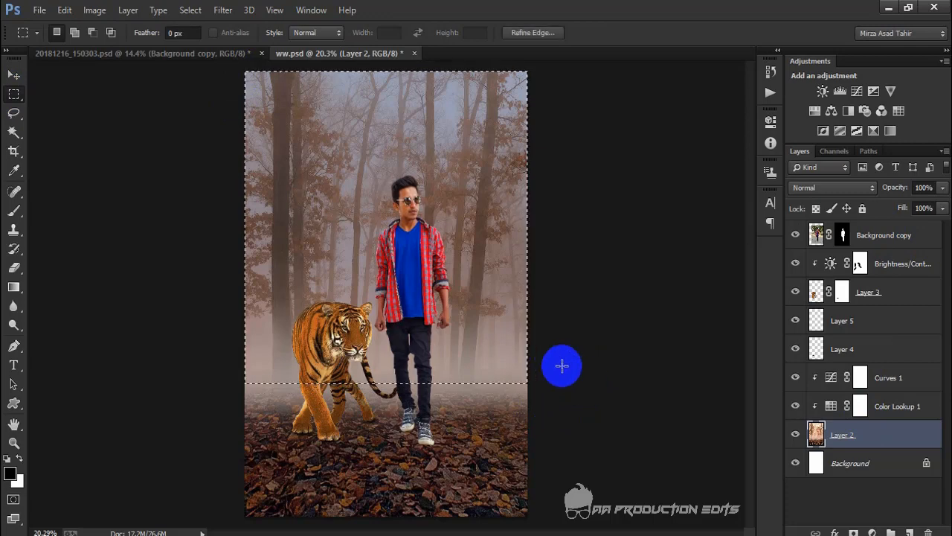
left_click(223, 10)
mouse_move(320, 191)
left_click(469, 288)
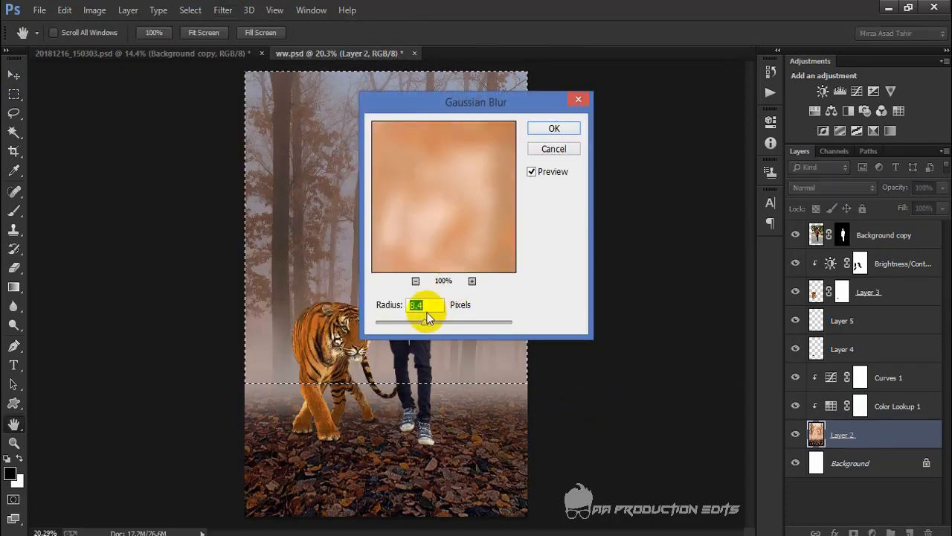
mouse_move(428, 323)
left_mouse_down()
mouse_move(437, 322)
mouse_move(420, 322)
left_mouse_up()
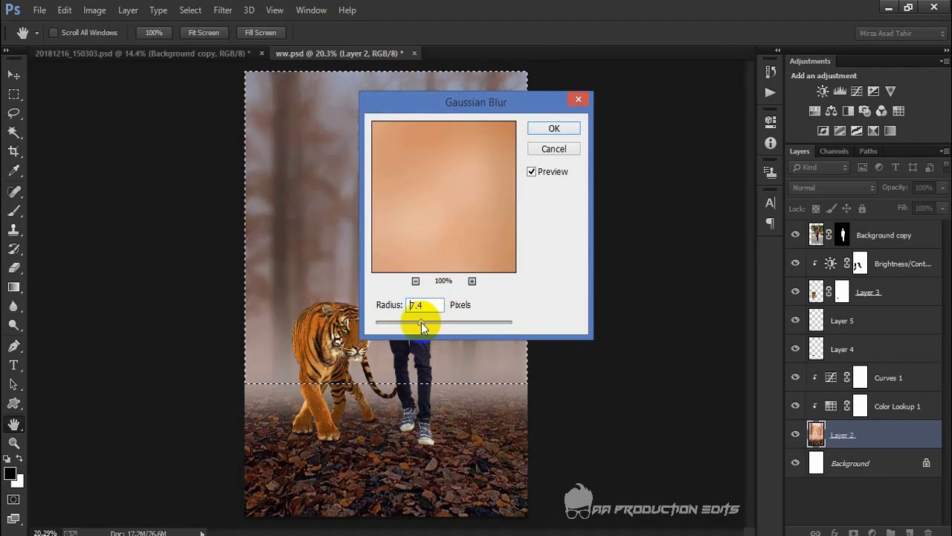
left_click(550, 128)
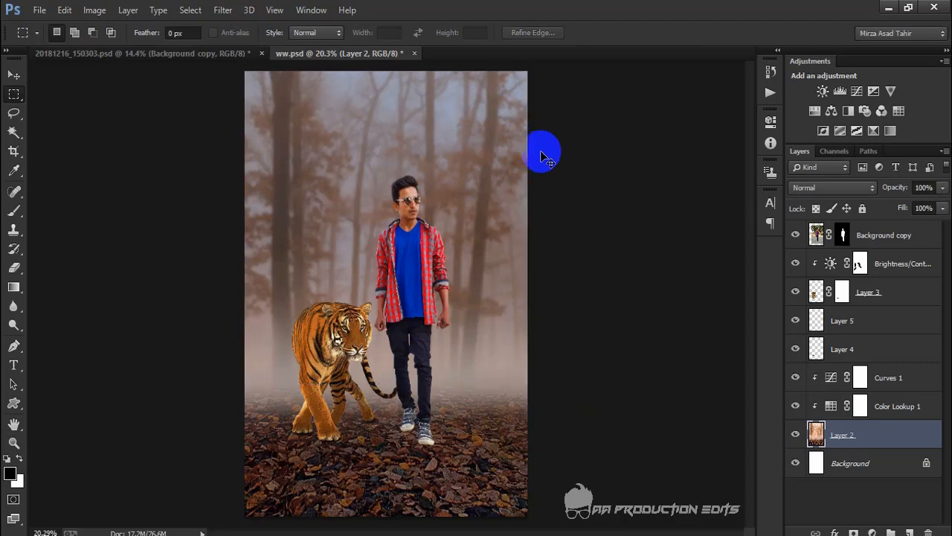
key("ctrl+d")
key("ctrl+minus")
scroll(484, 243, "up", 3)
scroll(495, 242, "down", 1)
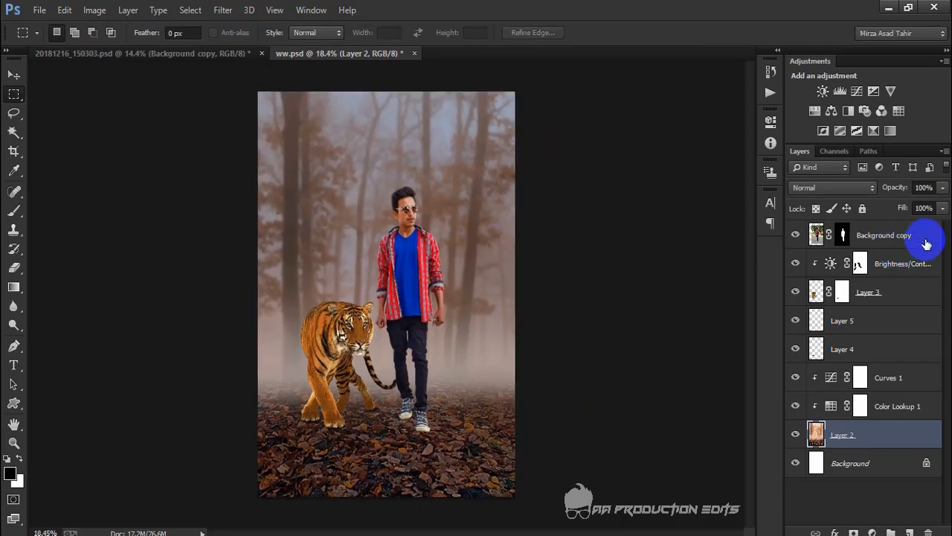
- Apply the man's layer mask on Background copy permanently and add a new blank mask to the layer
left_click(842, 235)
right_click(841, 236)
left_click(848, 281)
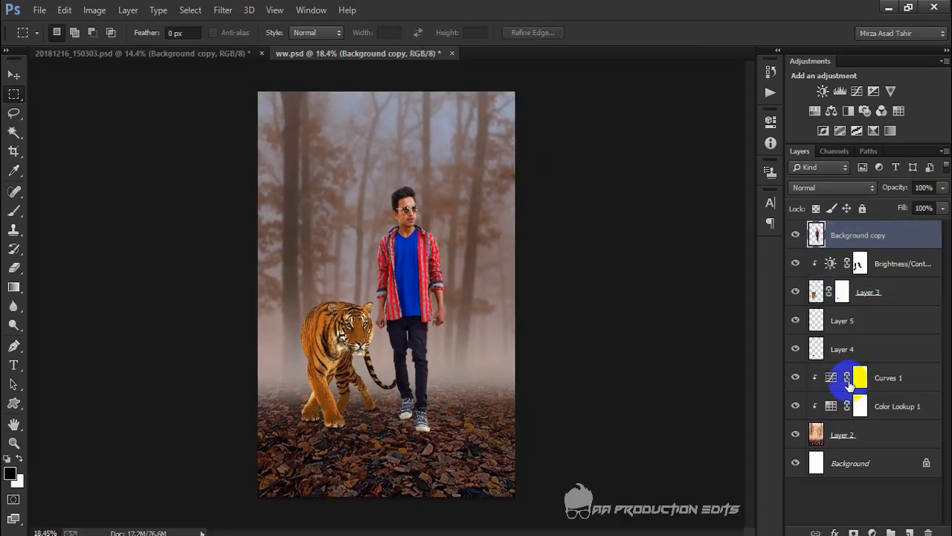
left_click(854, 531)
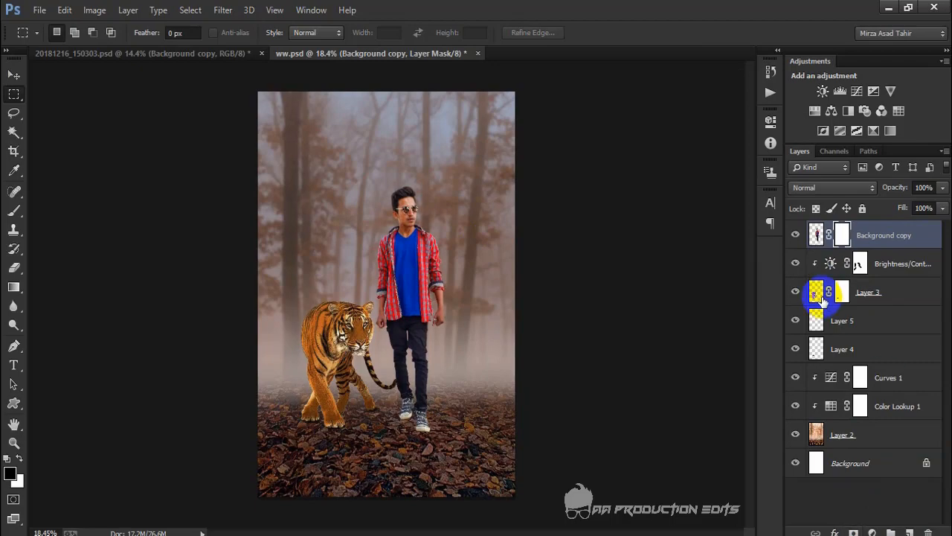
- Set up the Brush tool with the 112 px grass-blade tip, reduced to 31 px, for masking the man's shoes
left_click(14, 211)
scroll(436, 410, "up", 10)
scroll(418, 447, "up", 3)
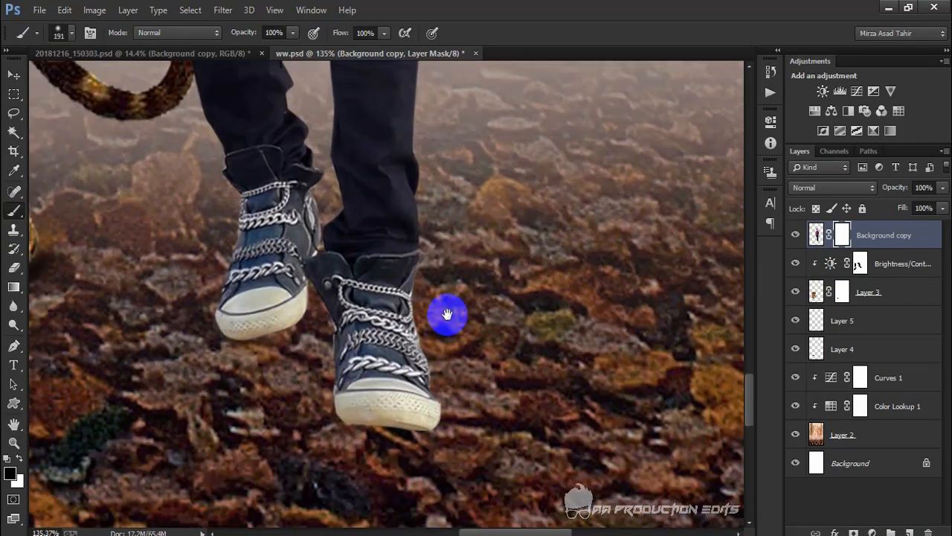
right_click(402, 301)
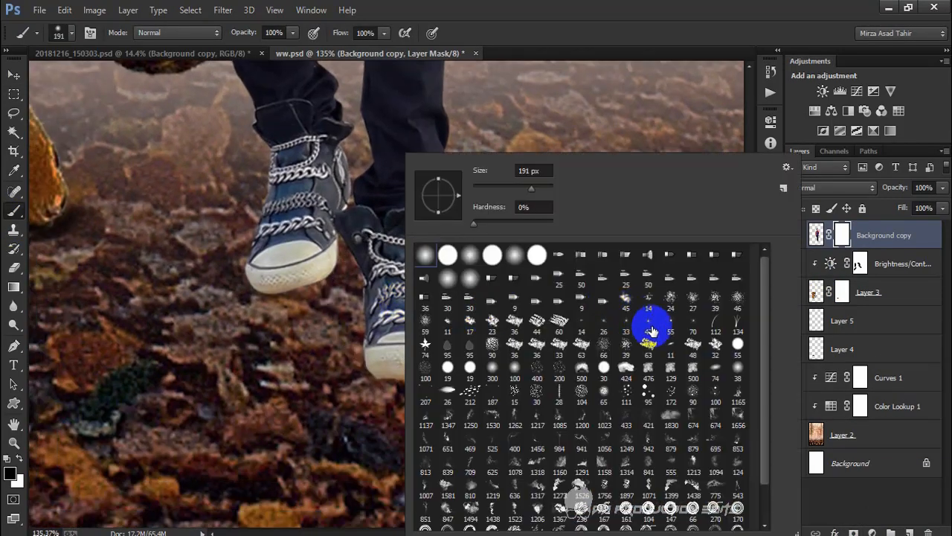
double_click(716, 323)
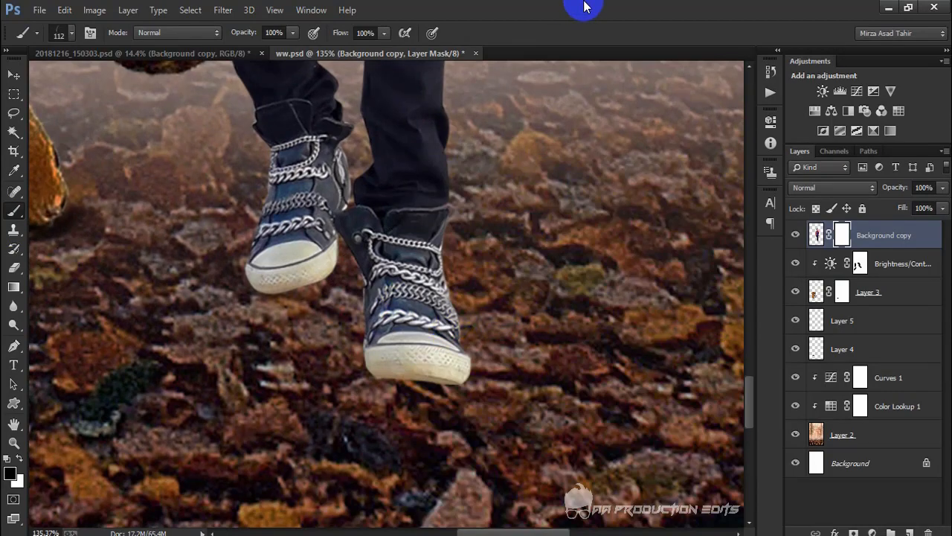
right_click(465, 405)
left_click(556, 191)
left_click(659, 6)
- Paint black on the man's layer mask along the sole edges of both shoes with the grass brush
left_click(456, 385)
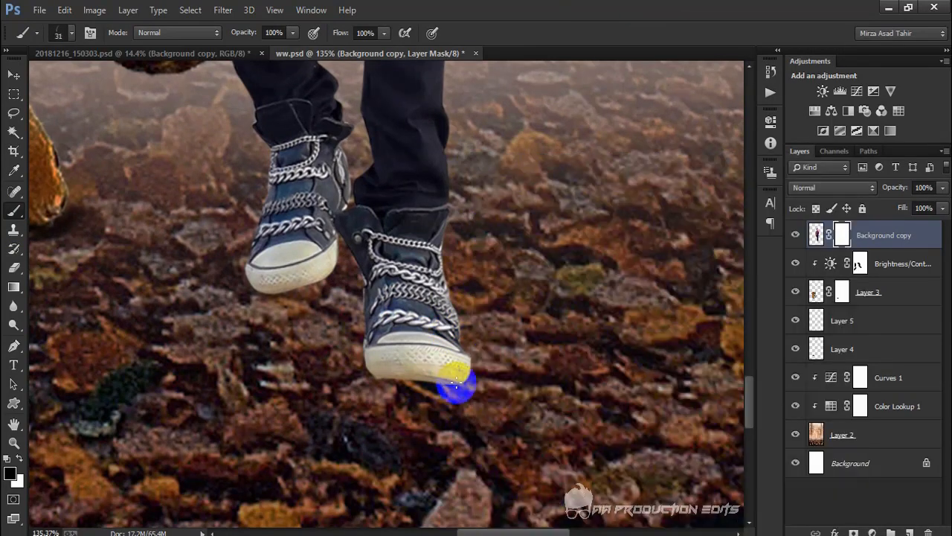
mouse_move(459, 385)
left_mouse_down()
mouse_move(410, 393)
mouse_move(363, 380)
mouse_move(373, 383)
mouse_move(371, 367)
mouse_move(372, 388)
mouse_move(465, 396)
mouse_move(343, 308)
mouse_move(319, 276)
left_mouse_up()
left_click(427, 223)
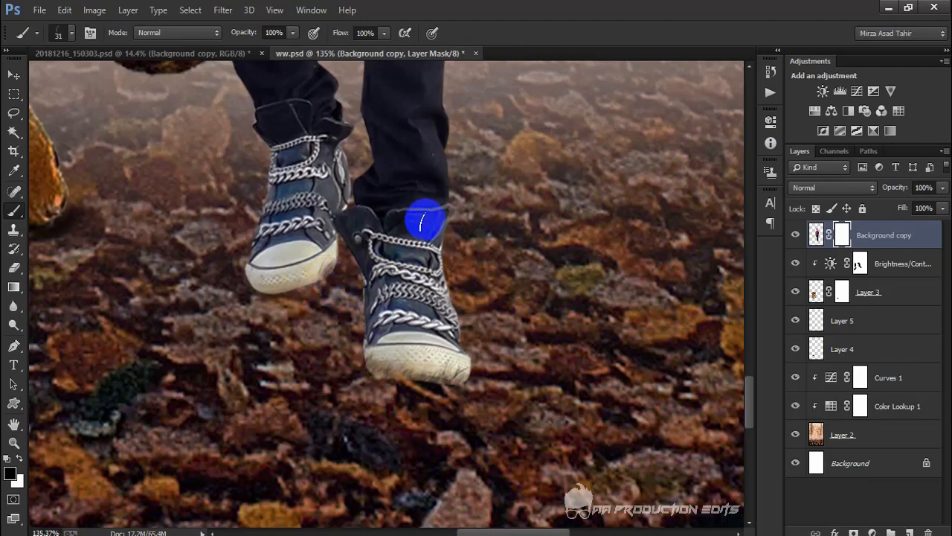
- Switch to a soft round 31 px brush and fade the lower edges of both shoes on the mask
right_click(425, 219)
double_click(454, 253)
mouse_move(476, 396)
left_mouse_down()
mouse_move(360, 369)
mouse_move(378, 383)
mouse_move(402, 395)
mouse_move(406, 386)
mouse_move(368, 376)
mouse_move(326, 299)
left_mouse_up()
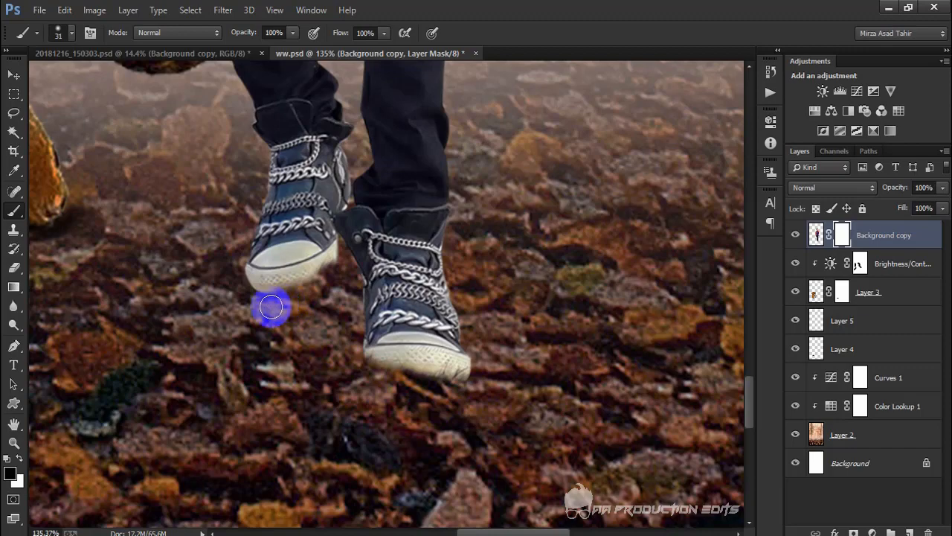
- Switch back to the 112 px grass-blade brush tip and reduce its size to 24 px
right_click(308, 308)
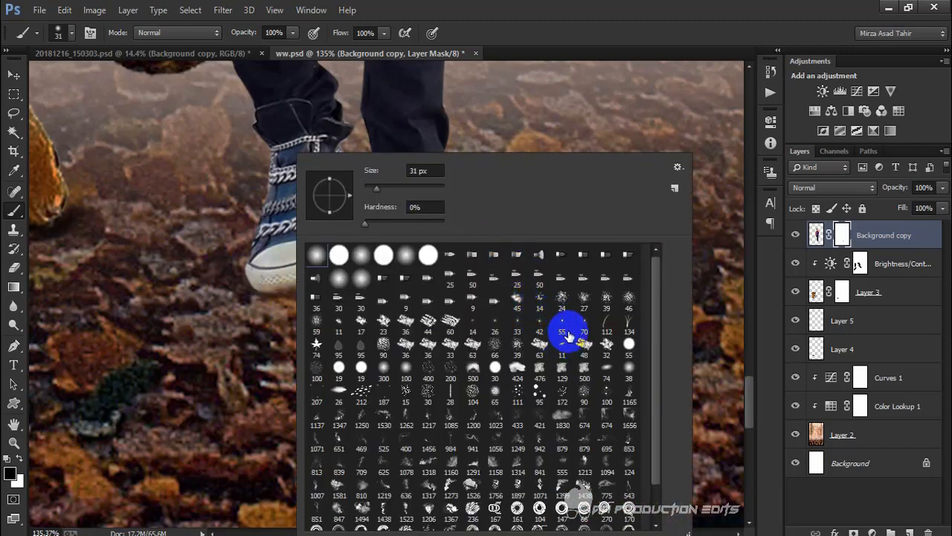
left_click(604, 323)
left_click(602, 324)
scroll(349, 306, "up", 2)
right_click(342, 308)
left_click_drag(431, 189, 407, 189)
left_click(604, 6)
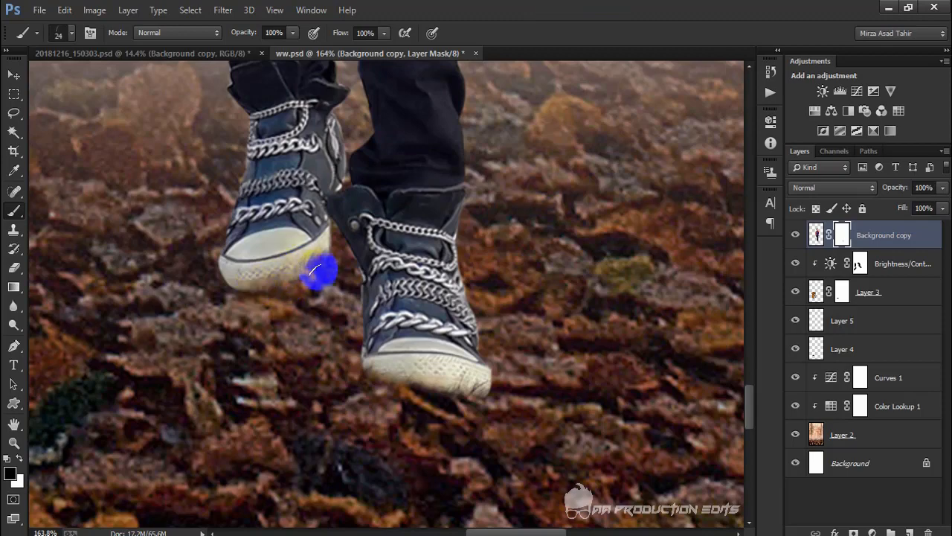
- Add a Brightness/Contrast adjustment clipped to the man's layer with brightness -36 and contrast 13
scroll(301, 282, "down", 6)
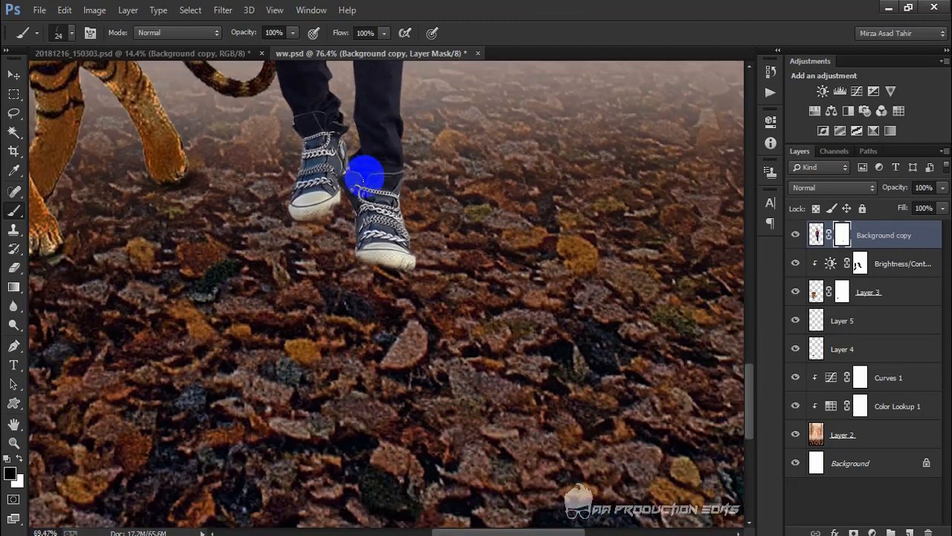
scroll(394, 257, "down", 4)
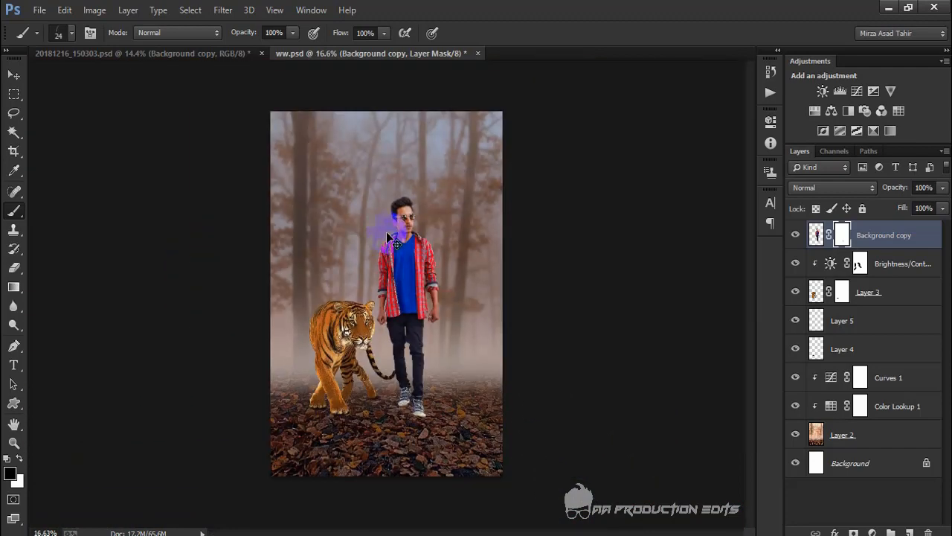
scroll(387, 232, "up", 1)
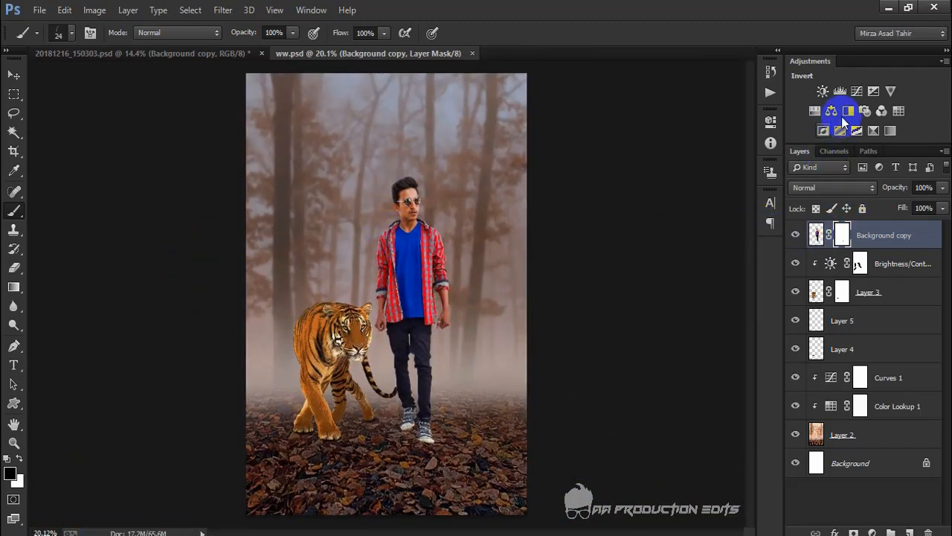
left_click(825, 91)
left_click(648, 359)
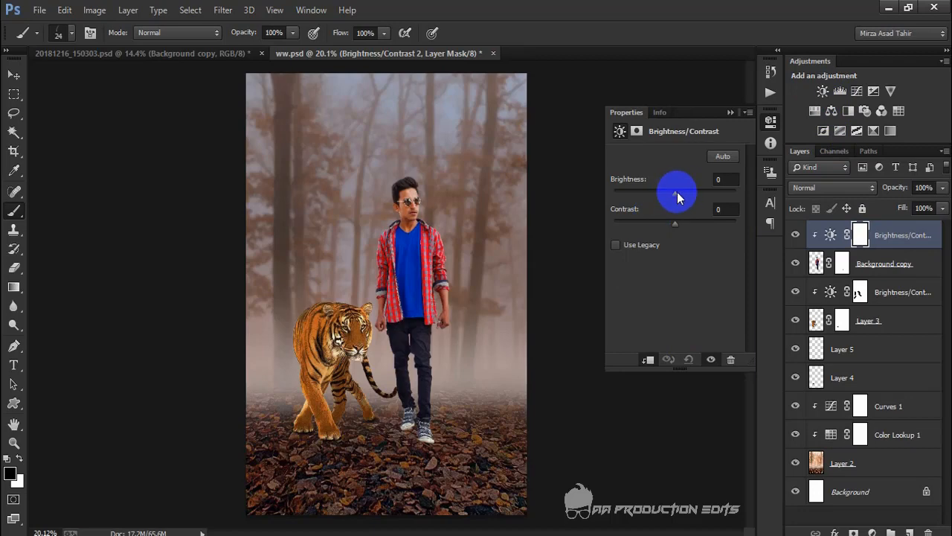
left_click_drag(674, 193, 662, 198)
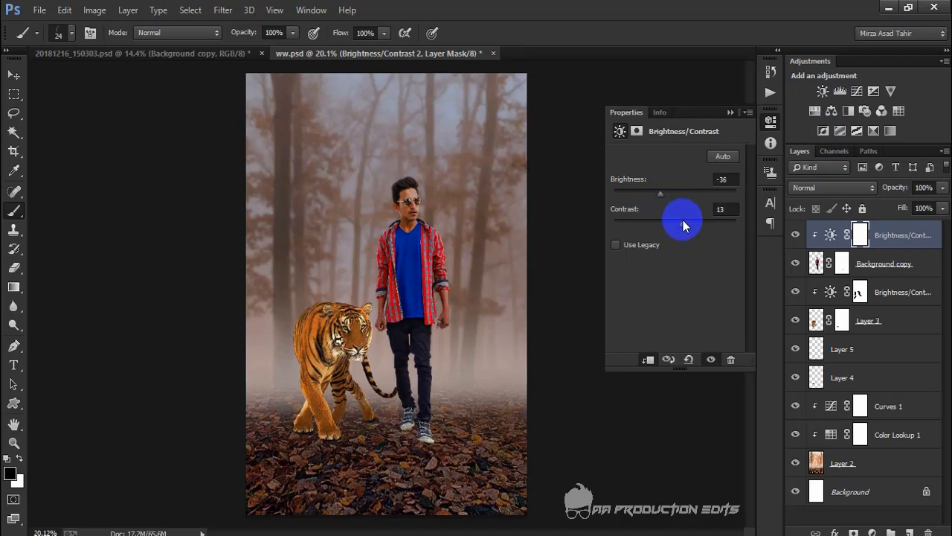
left_click(730, 112)
- Switch the brush to a soft round tip at 94 px for masking the man's brightness adjustment
scroll(437, 187, "up", 1)
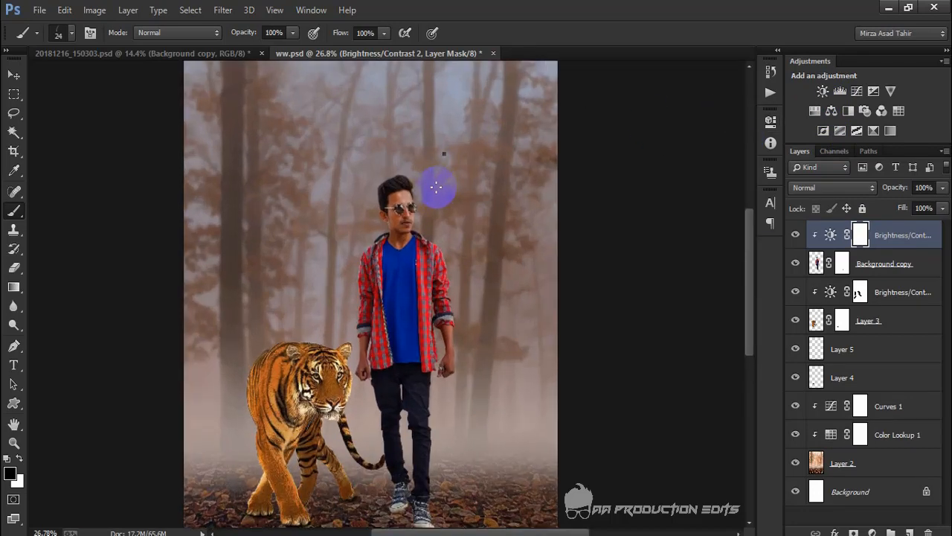
right_click(436, 187)
left_click(549, 186)
left_click(638, 24)
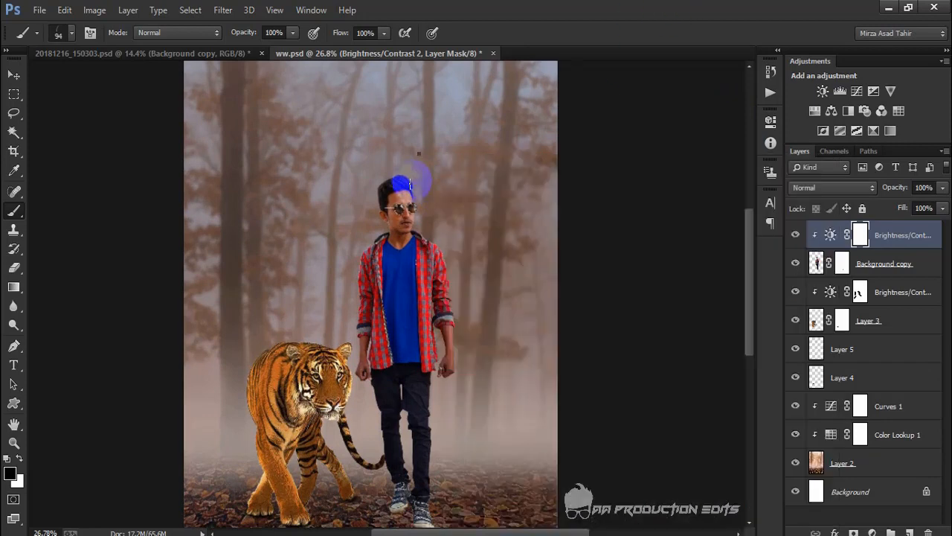
right_click(416, 153)
double_click(453, 251)
- Paint black on the adjustment's mask over the man's face, shirt sides, arms and trouser edge to restore their brightness
scroll(413, 209, "up", 1)
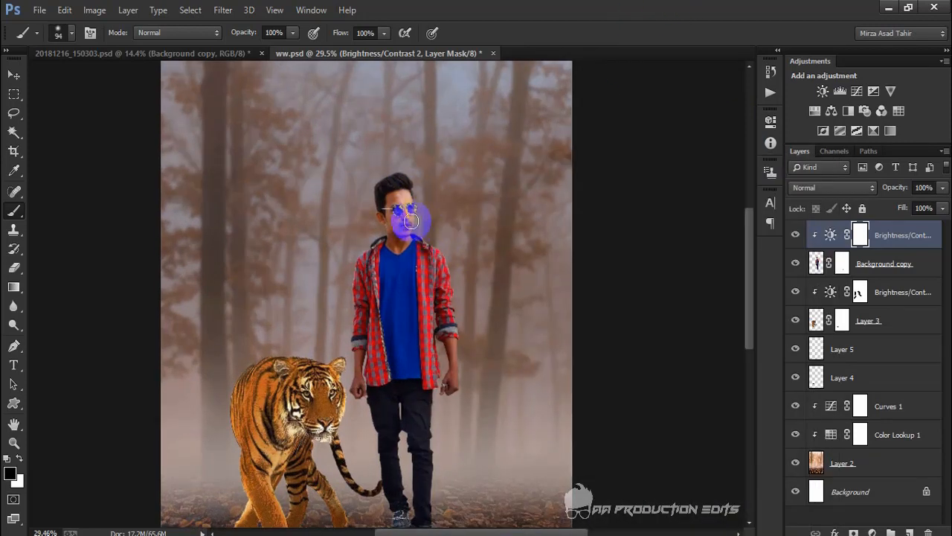
mouse_move(397, 225)
left_mouse_down()
mouse_move(392, 216)
mouse_move(355, 276)
left_mouse_up()
left_click_drag(349, 321, 348, 383)
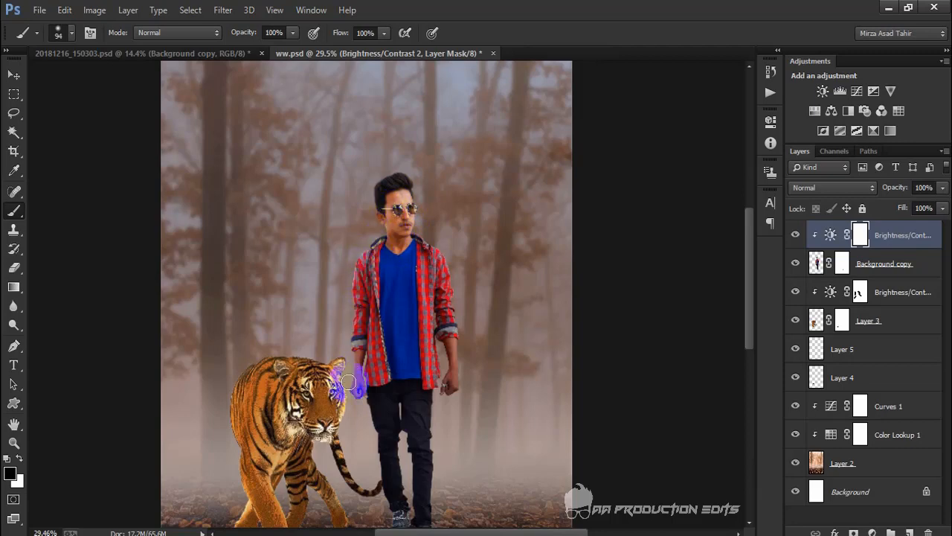
mouse_move(353, 310)
left_mouse_down()
mouse_move(355, 347)
mouse_move(441, 238)
mouse_move(435, 245)
mouse_move(451, 261)
mouse_move(460, 359)
left_mouse_up()
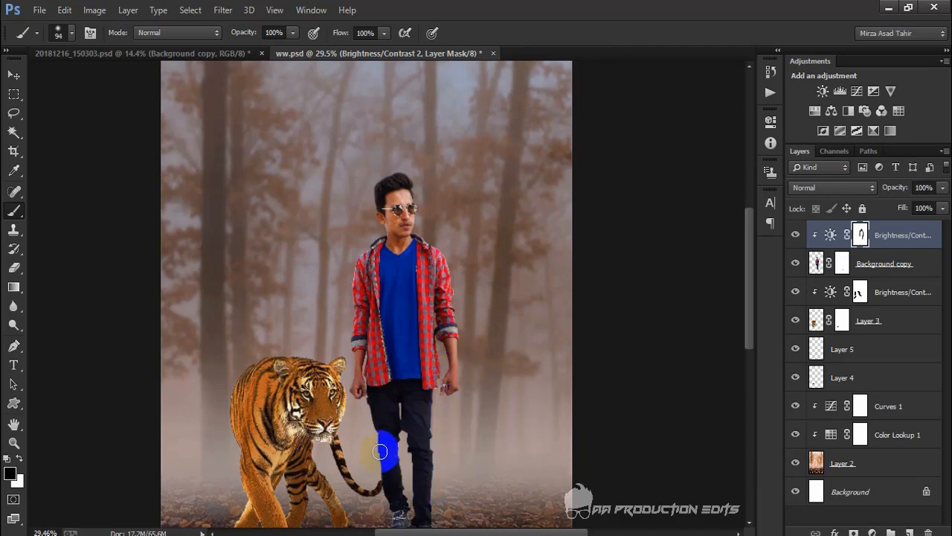
left_click_drag(380, 451, 368, 384)
- Add a second Brightness/Contrast adjustment directly above the man's layer, clipped, with brightness -36, and invert its mask to black
scroll(368, 383, "down", 3)
left_click(889, 267)
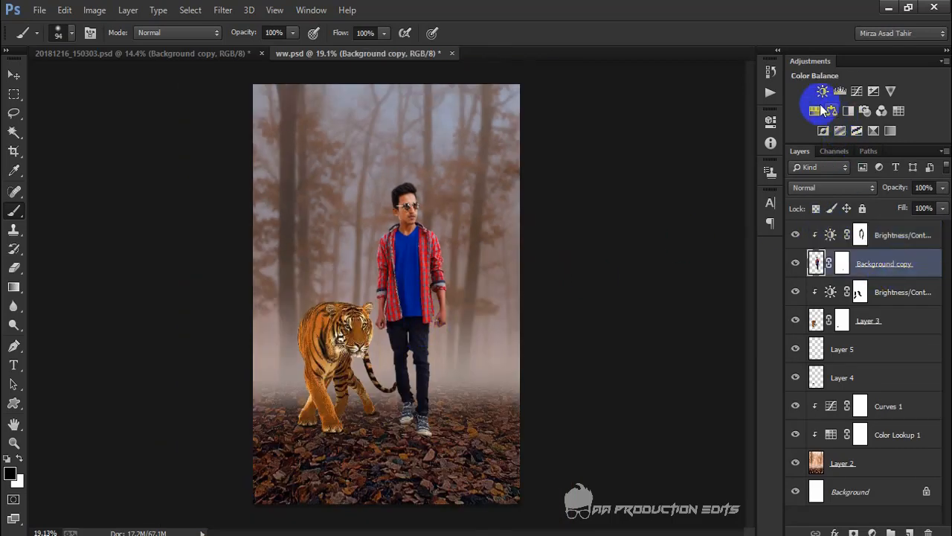
left_click(823, 91)
left_click_drag(675, 192, 662, 195)
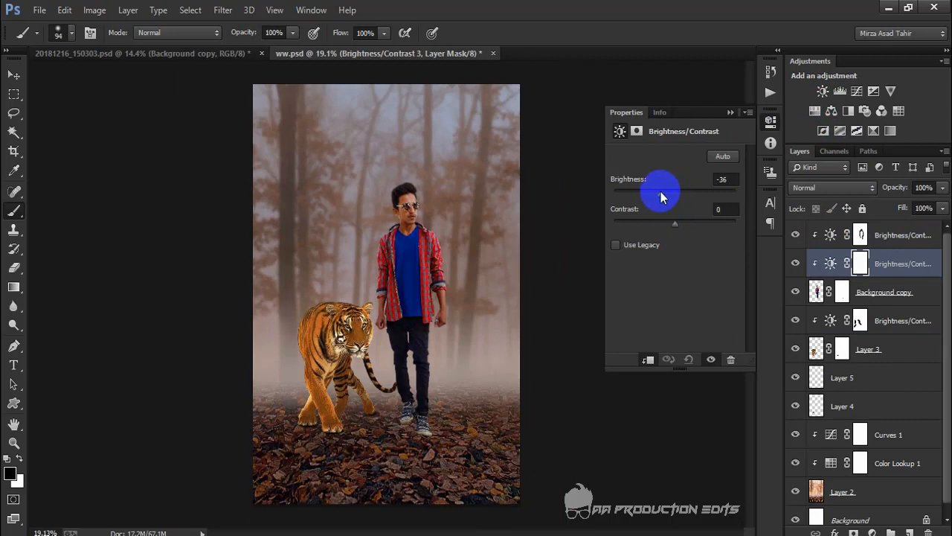
left_click(731, 112)
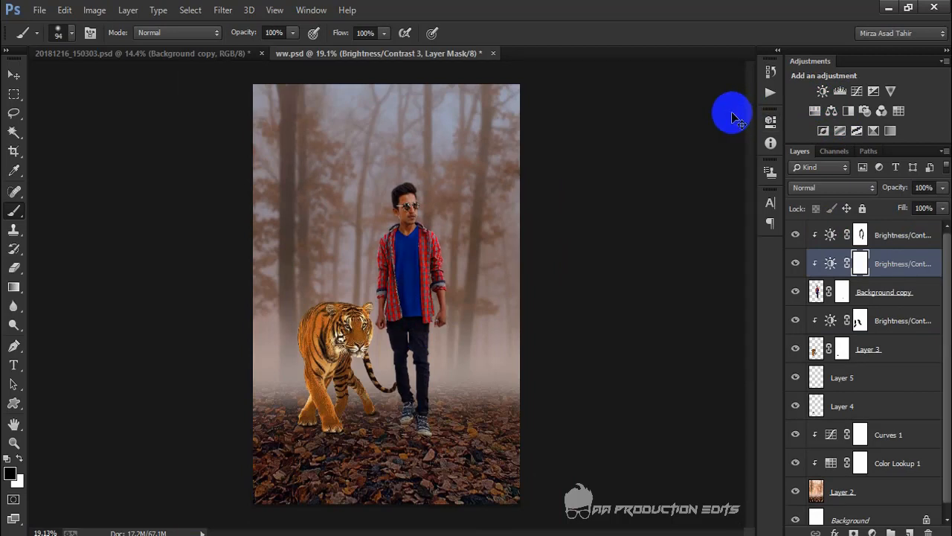
key("ctrl+i")
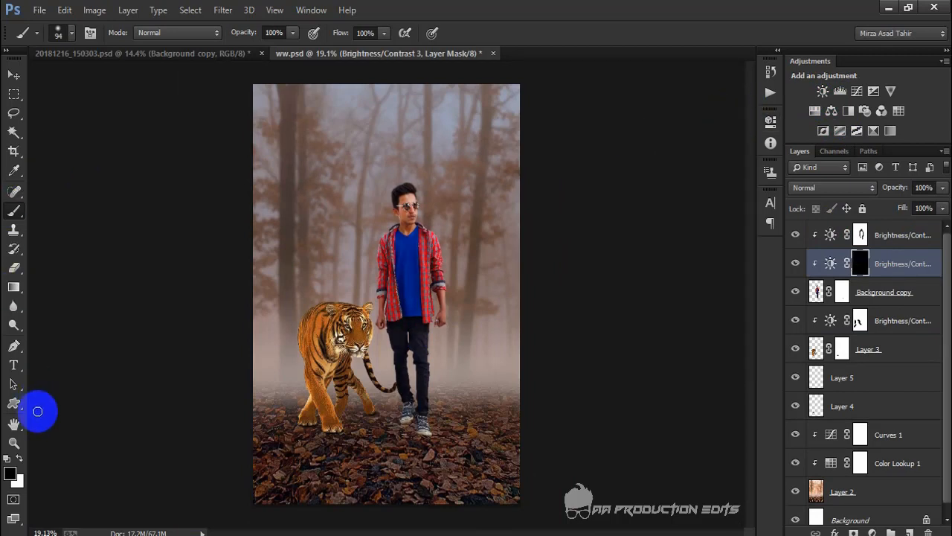
- Paint white with a 146 px soft brush on the inverted mask over the man's trousers, and save the document
left_click(19, 459)
scroll(540, 433, "up", 5)
right_click(360, 283)
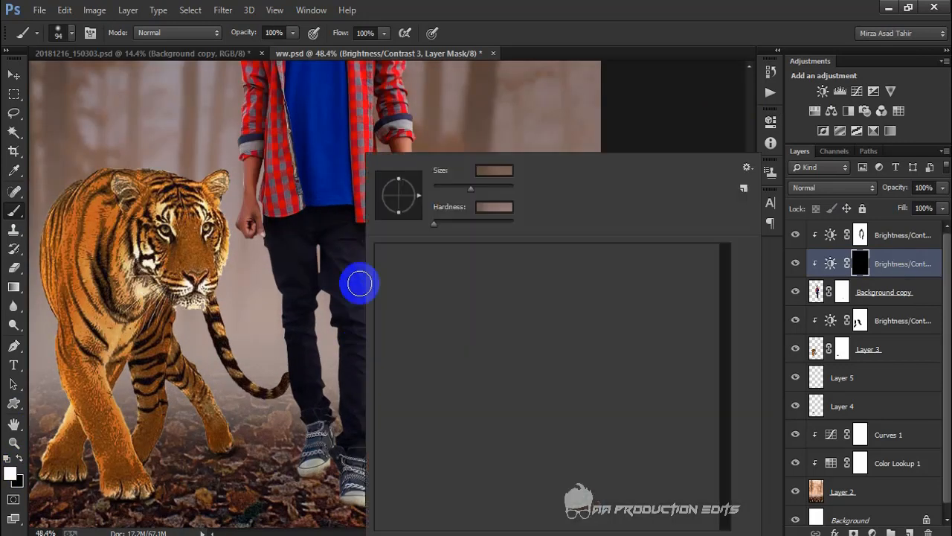
left_click_drag(477, 191, 494, 184)
left_click(573, 77)
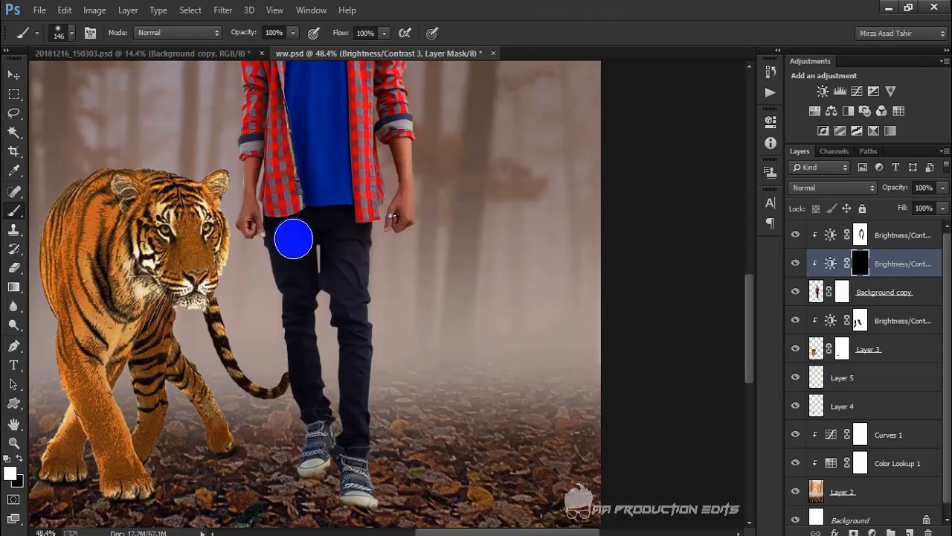
mouse_move(294, 239)
left_mouse_down()
mouse_move(304, 392)
mouse_move(352, 380)
mouse_move(356, 407)
mouse_move(345, 296)
mouse_move(360, 244)
mouse_move(319, 251)
left_mouse_up()
scroll(351, 271, "down", 3)
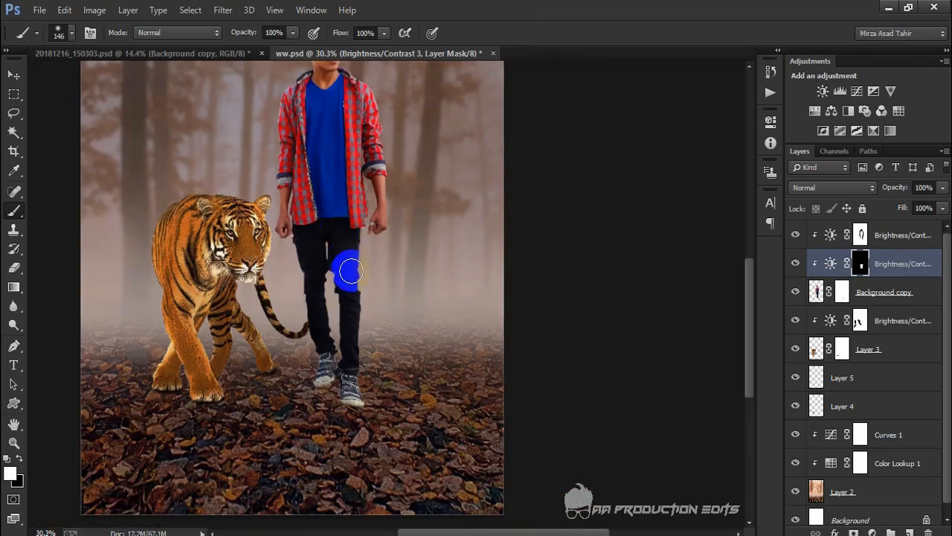
scroll(347, 268, "down", 3)
key("ctrl+s")
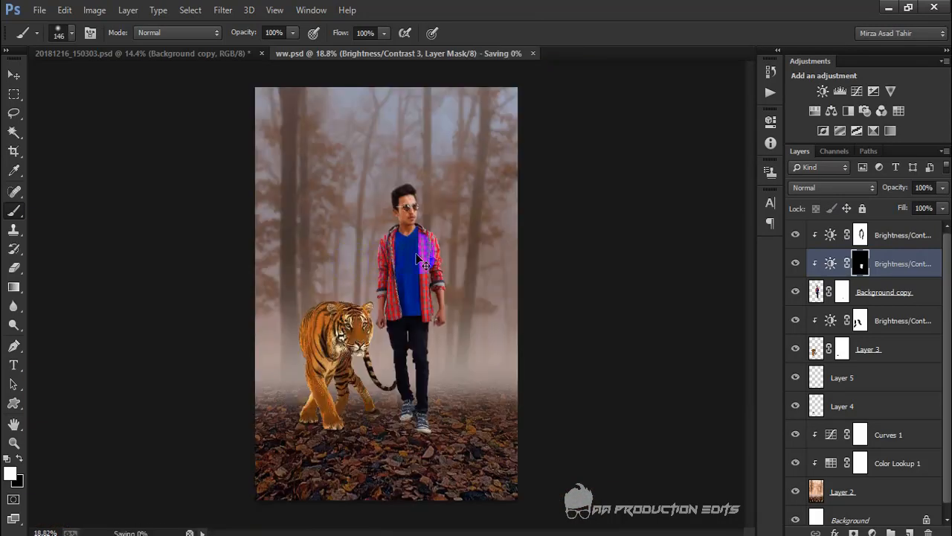
- Create a new empty layer directly below the man's layer, above the tiger's Brightness/Contrast adjustment, with black as the foreground colour
scroll(406, 247, "up", 1)
left_click(887, 238)
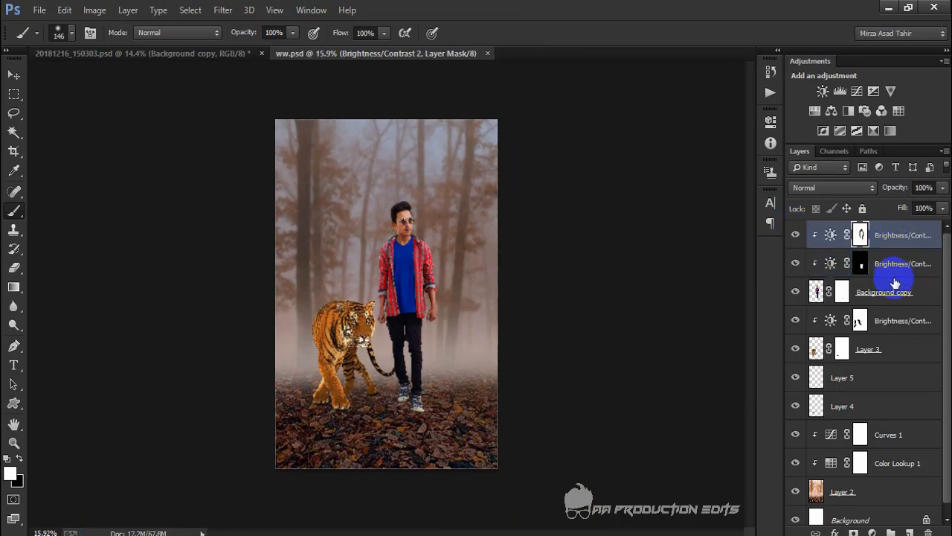
left_click(895, 288)
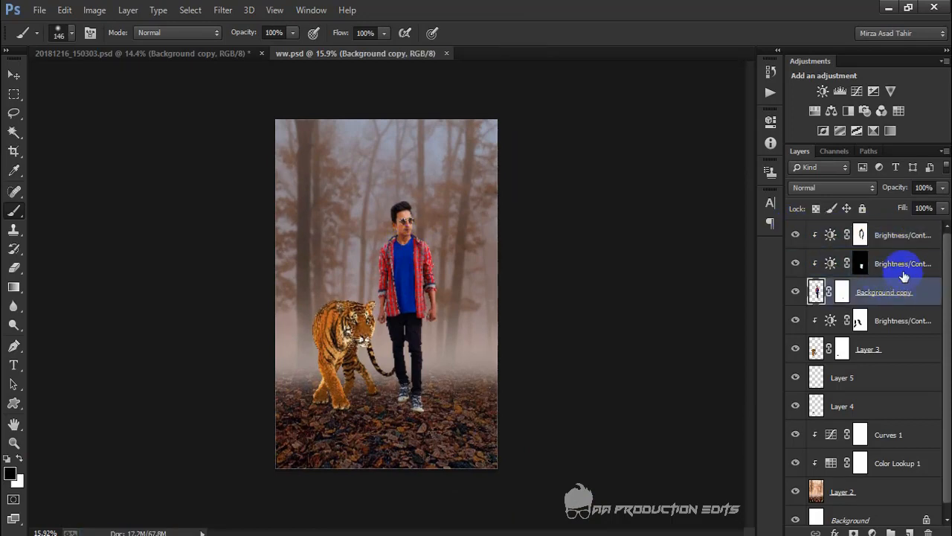
left_click(903, 321)
key("x")
left_click(903, 523)
- Set the soft brush to 43 px and paint black contact shadows under both shoes on the new layer
scroll(416, 402, "up", 8)
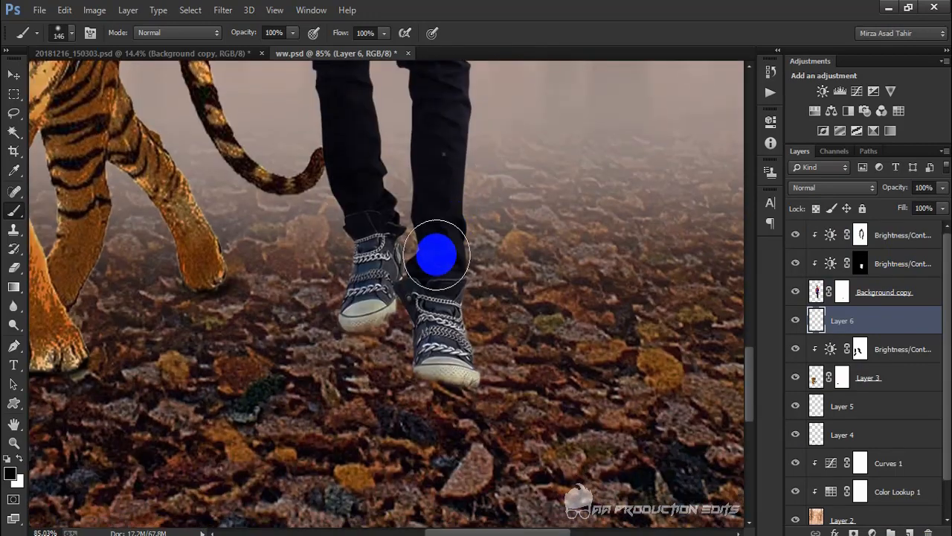
right_click(437, 254)
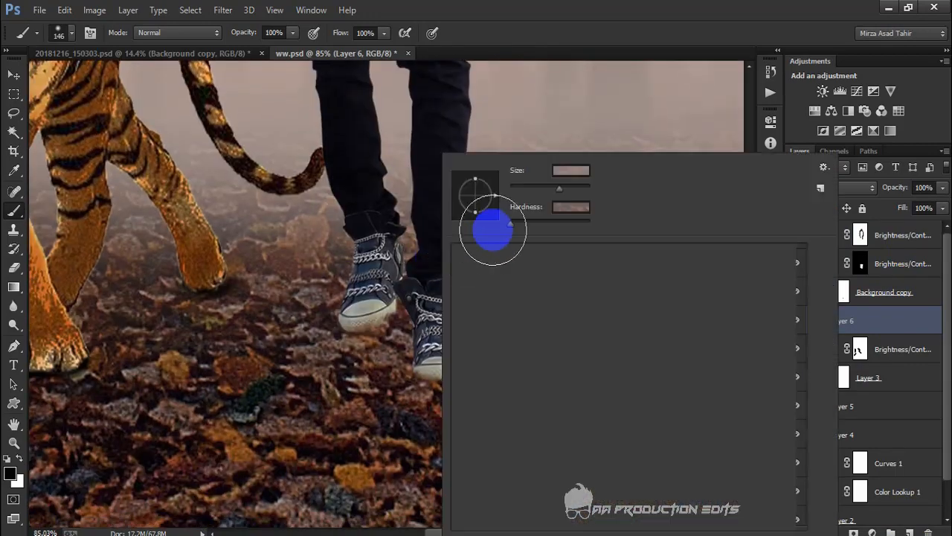
type("13")
key("Return")
scroll(409, 343, "up", 3)
right_click(409, 336)
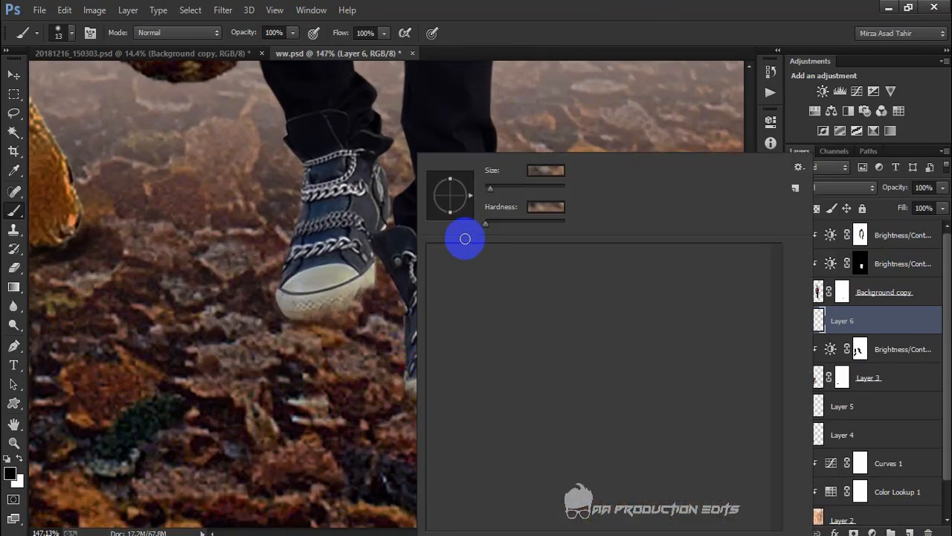
left_click(503, 192)
left_click(606, 9)
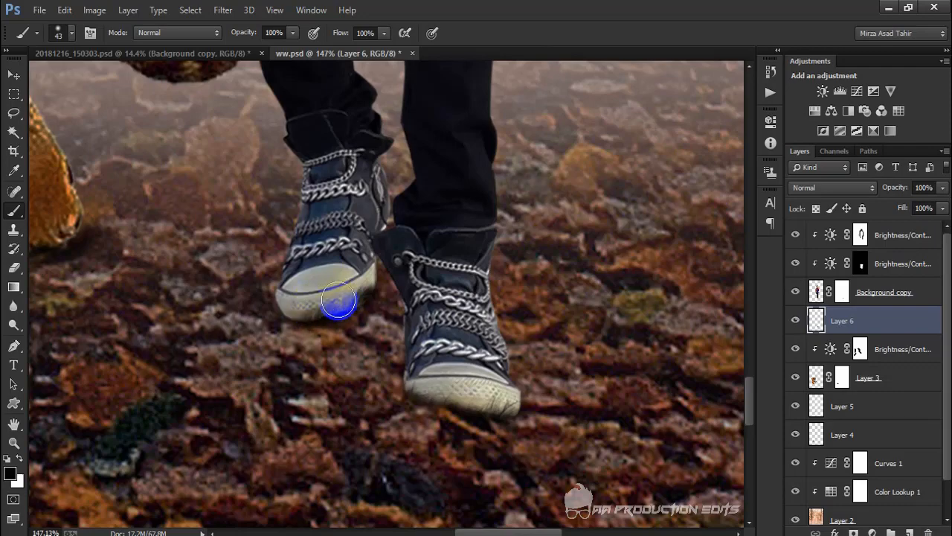
- Lower the shoe shadow layer's opacity to 49% and save the document
left_click_drag(942, 188, 898, 209)
scroll(440, 197, "down", 6)
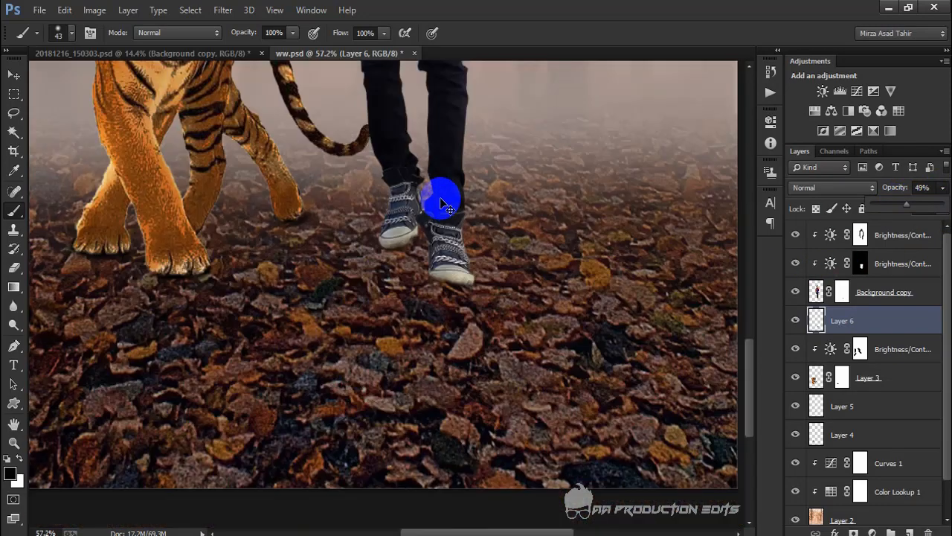
key("ctrl+s")
scroll(439, 197, "up", 1)
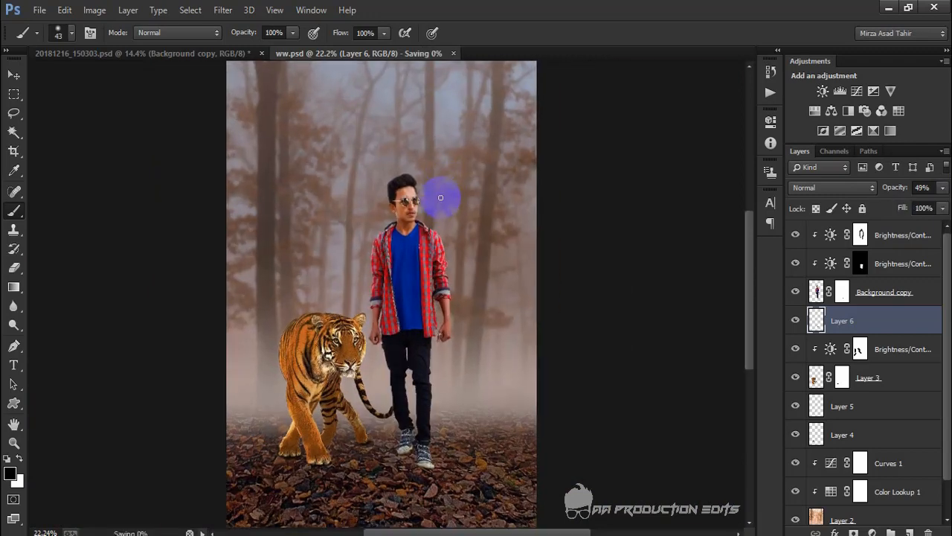
scroll(440, 196, "down", 1)
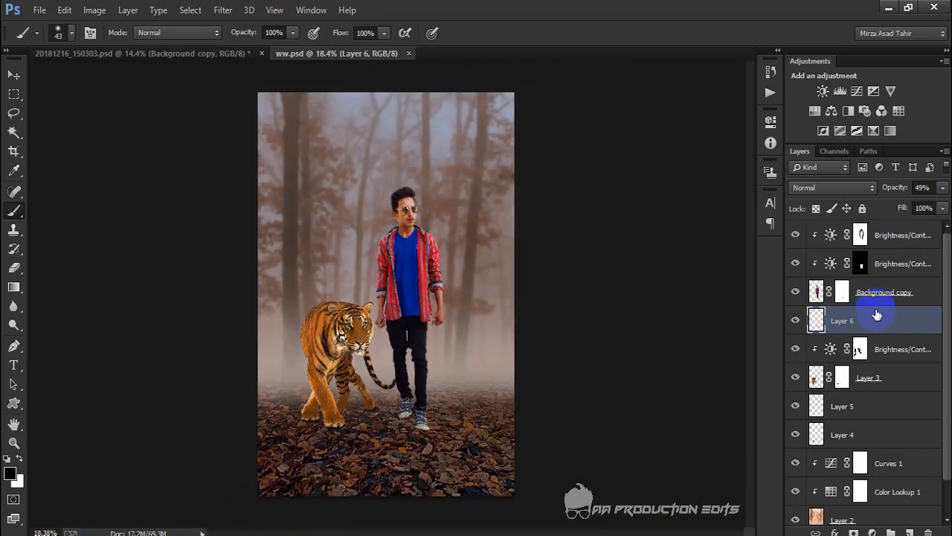
- Select all man, tiger, shadow and related adjustment layers down to Layer 4 and move them together slightly lower in the scene
left_click(901, 294)
left_click(902, 235, "shift")
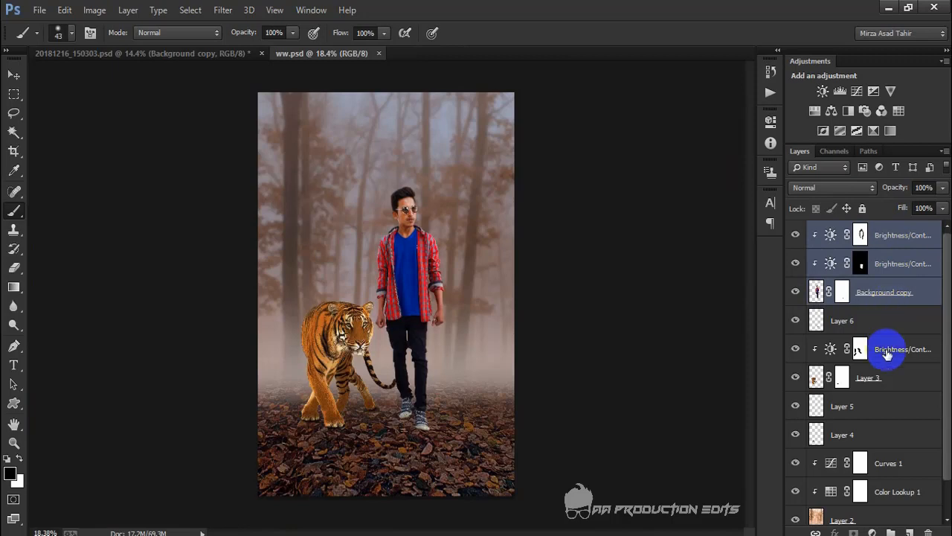
left_click(889, 378, "shift")
left_click(881, 406, "shift")
left_click(877, 430, "shift")
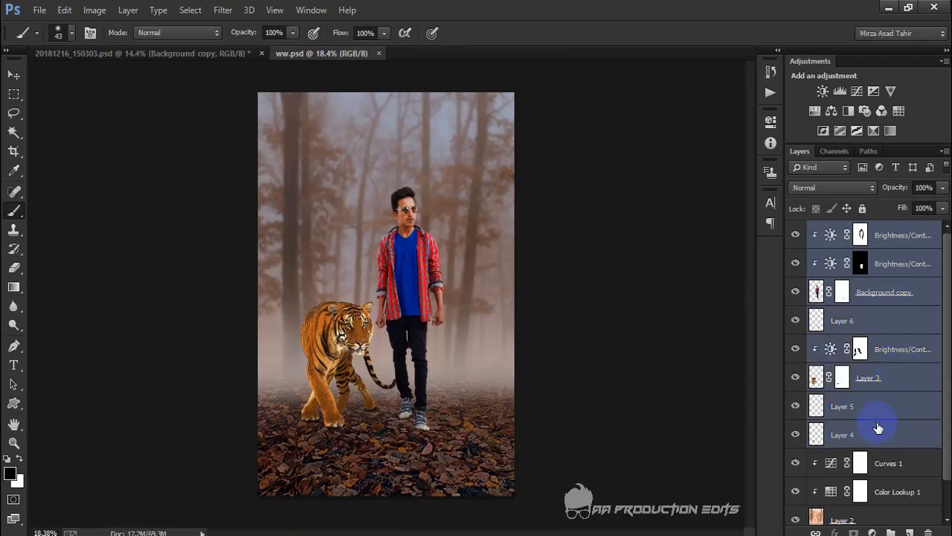
left_click(13, 75)
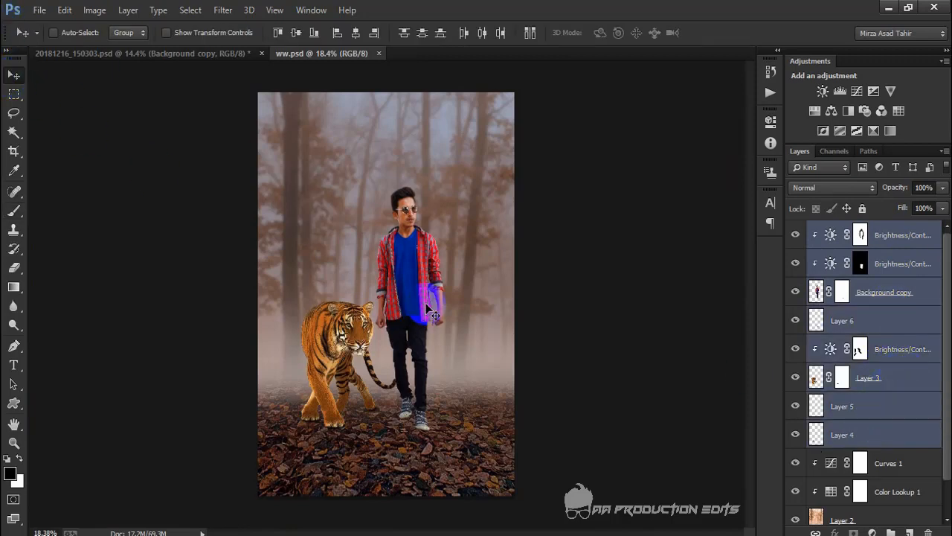
left_click_drag(435, 320, 431, 327)
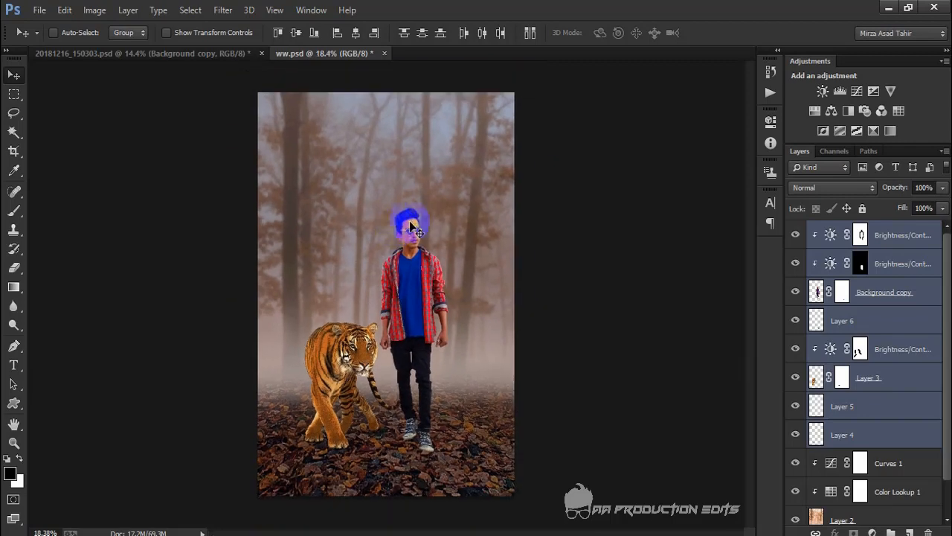
- Try a tighter crop around the man and tiger, trimming both sides and the upper part of the forest
left_click(9, 151)
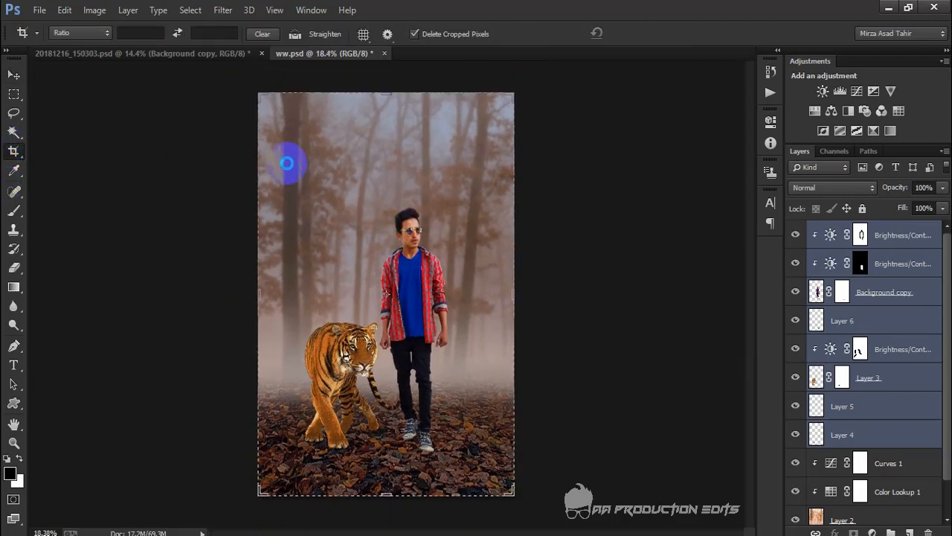
left_click(288, 163)
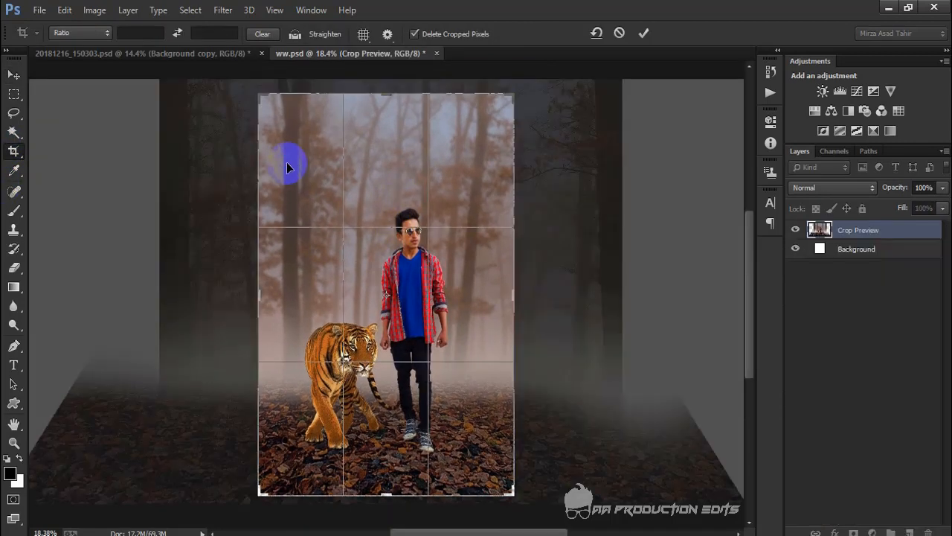
scroll(412, 432, "down", 3)
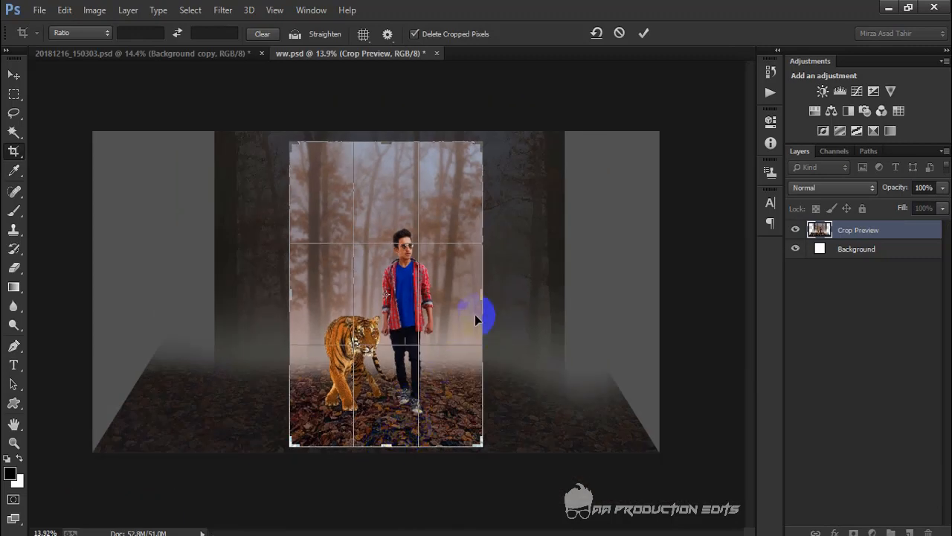
left_click_drag(476, 320, 472, 283)
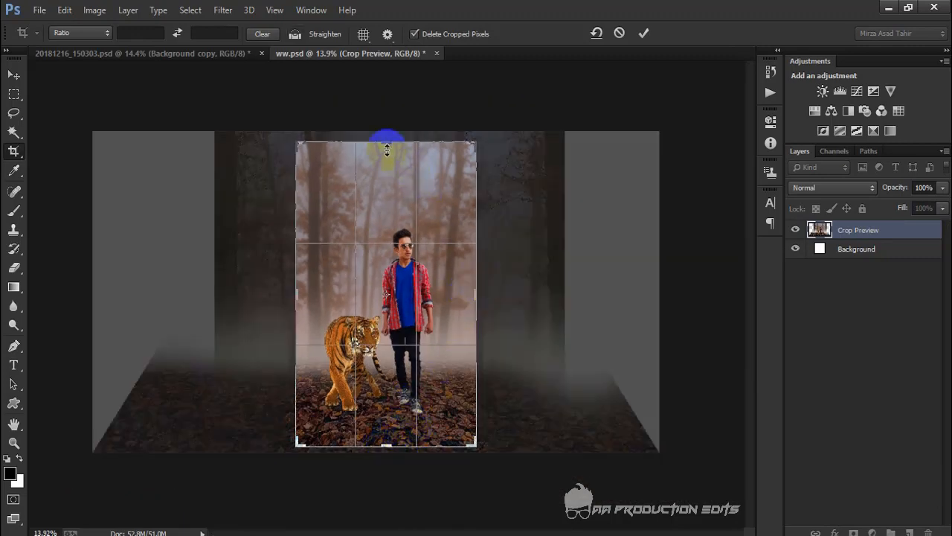
left_click_drag(387, 149, 385, 159)
left_click(485, 293)
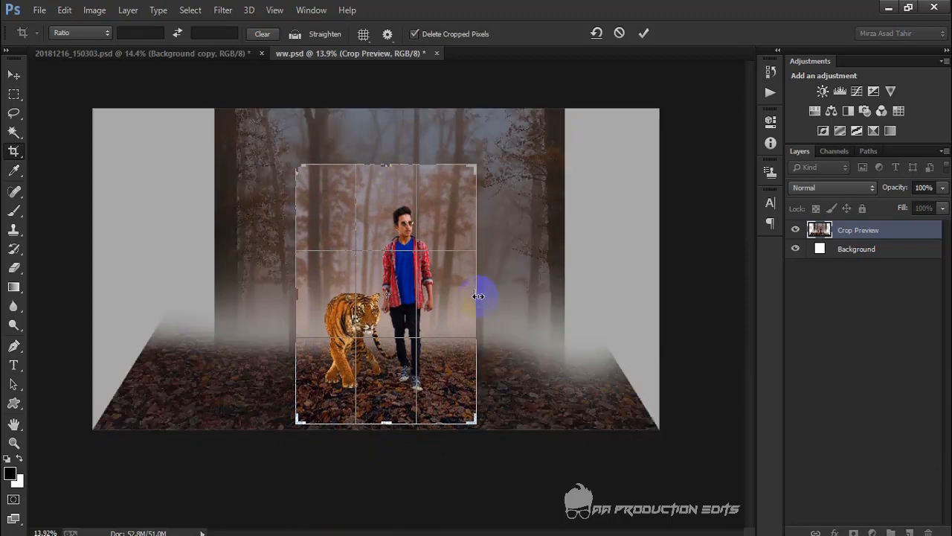
left_click_drag(478, 296, 473, 288)
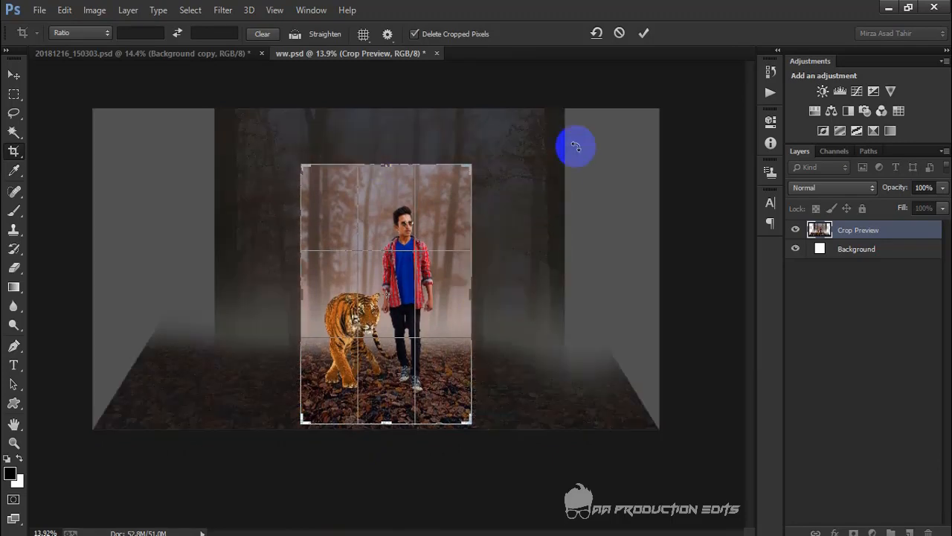
left_click(643, 34)
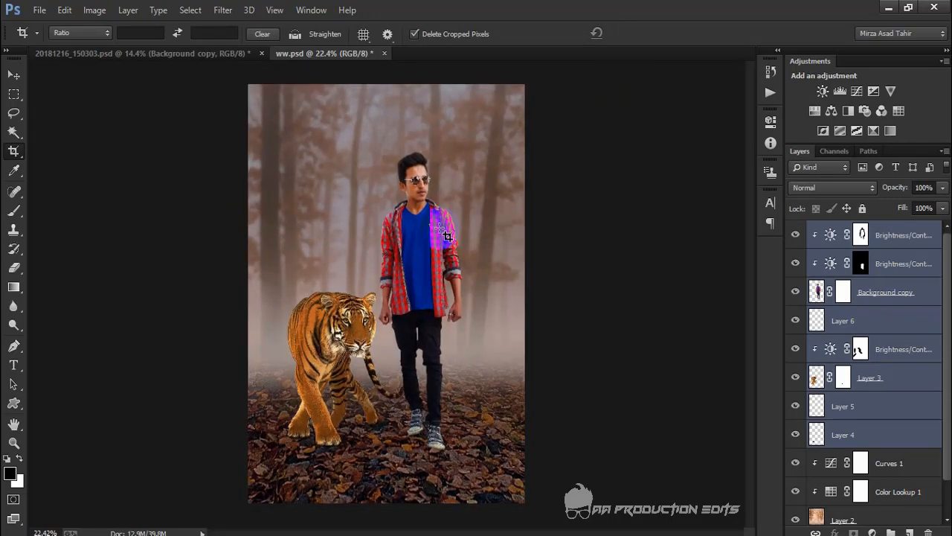
- Undo the last crop of the composite
scroll(439, 228, "down", 1)
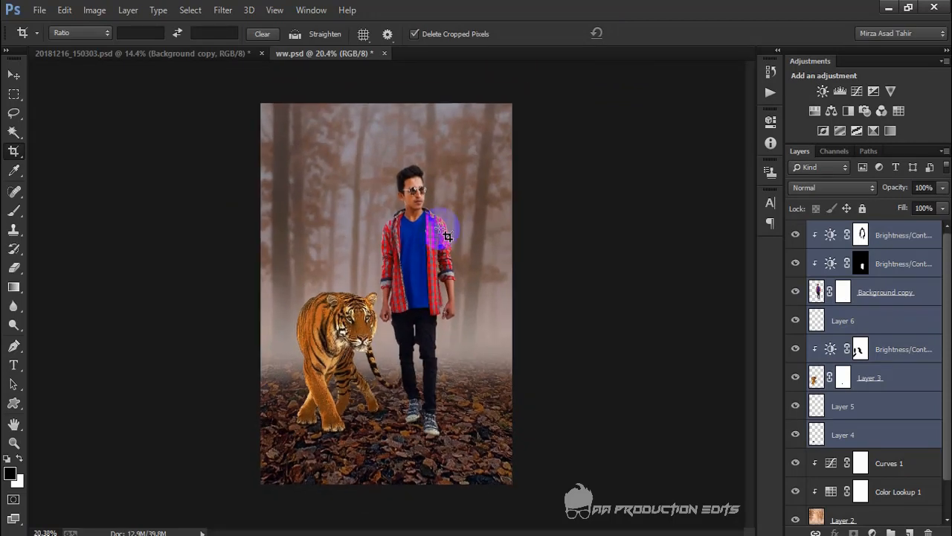
scroll(447, 237, "up", 1)
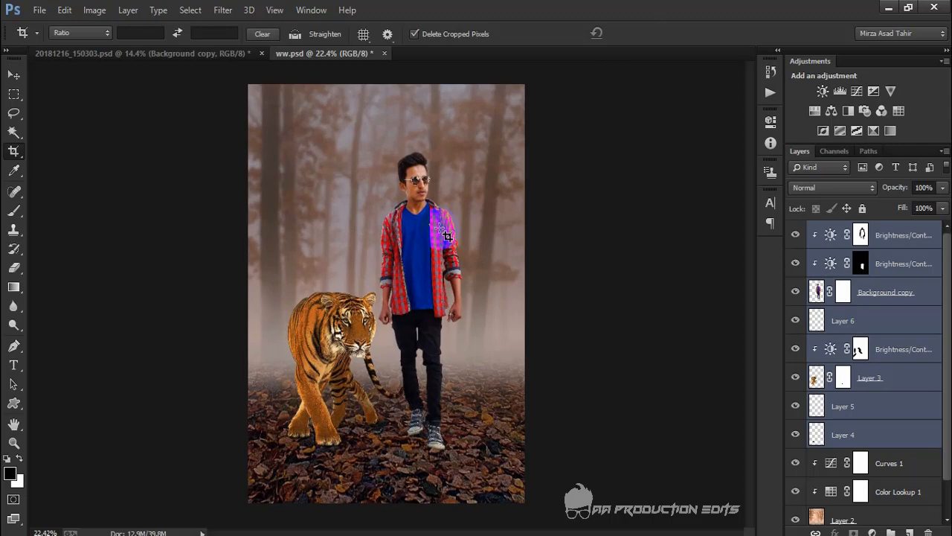
scroll(447, 236, "down", 1)
key("ctrl+z")
key("z")
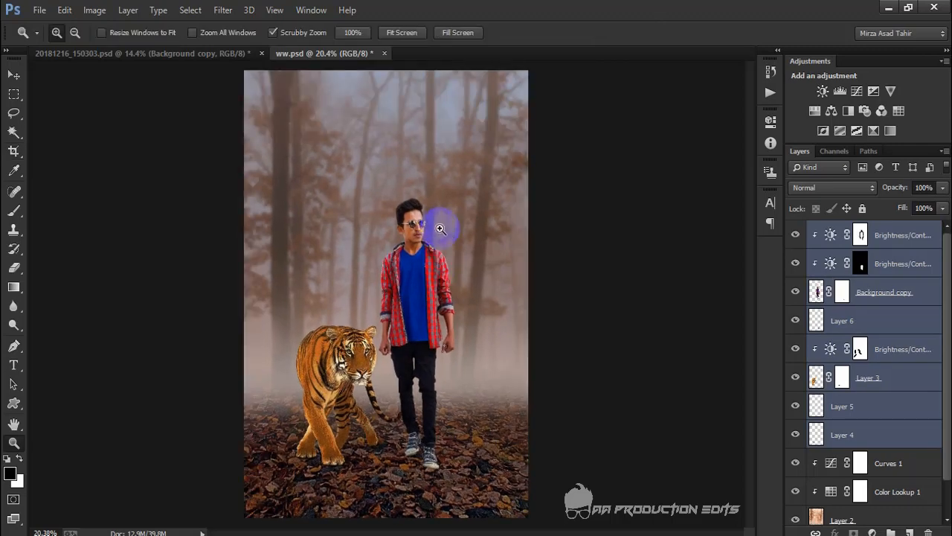
- Create a new empty layer directly above the forest background's Curves 1 adjustment, below Layer 4
scroll(440, 228, "down", 3)
scroll(439, 228, "up", 2)
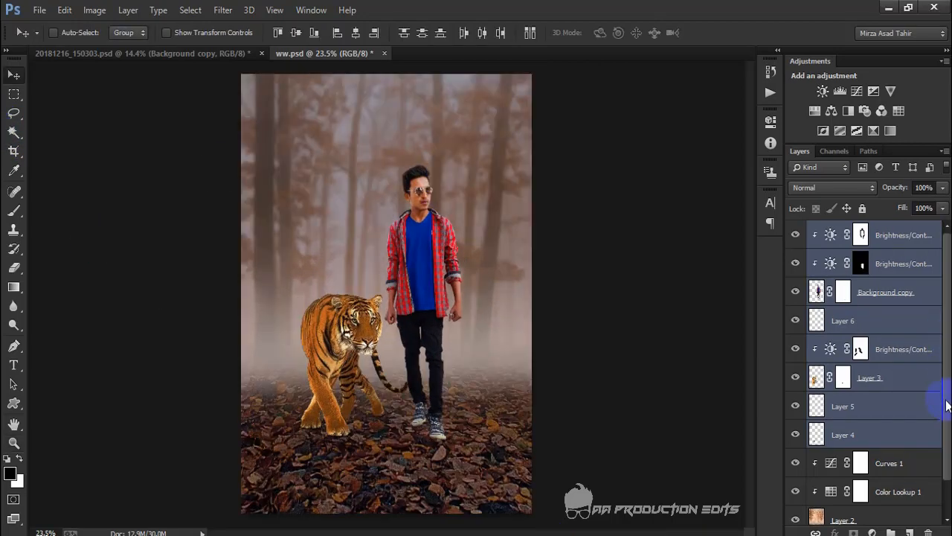
left_click_drag(947, 402, 944, 421)
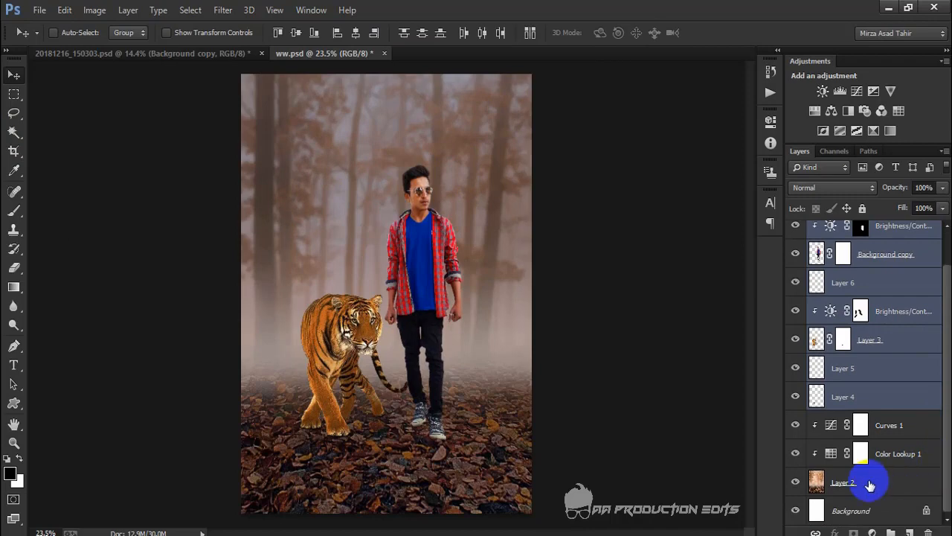
left_click(869, 481)
left_click(860, 425)
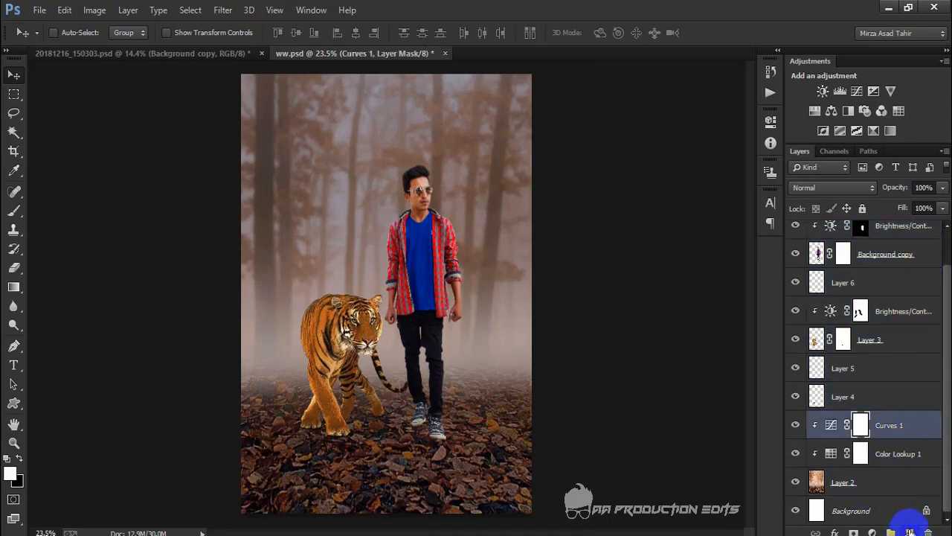
left_click(909, 531)
- Switch to the Brush tool and set the foreground colour to orange, f16825
left_click(13, 211)
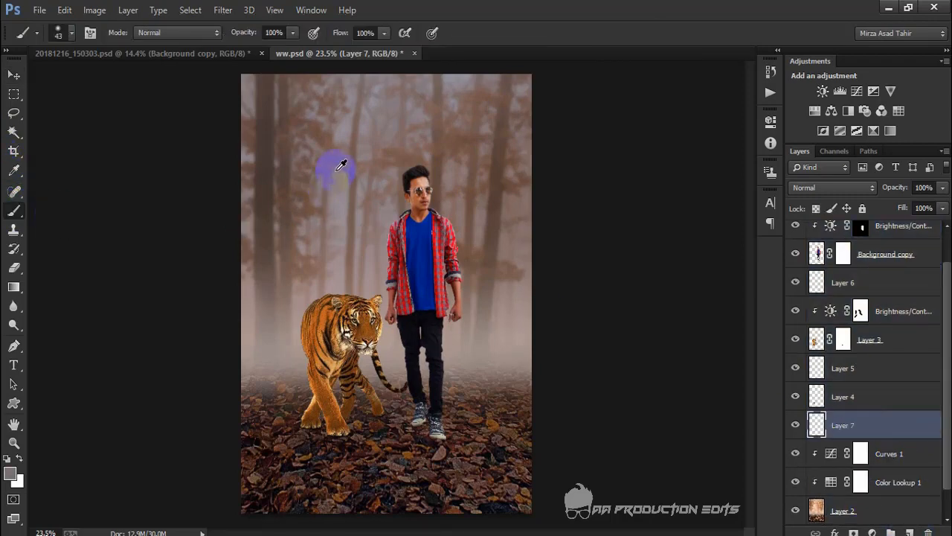
left_click(10, 476)
left_click(645, 249)
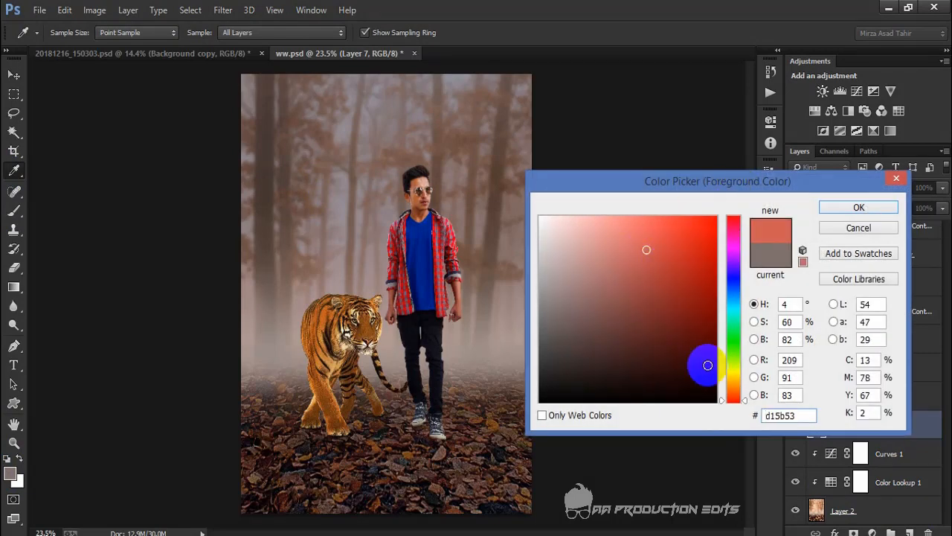
left_click(733, 381)
left_click_drag(732, 379, 733, 393)
left_click_drag(681, 245, 690, 226)
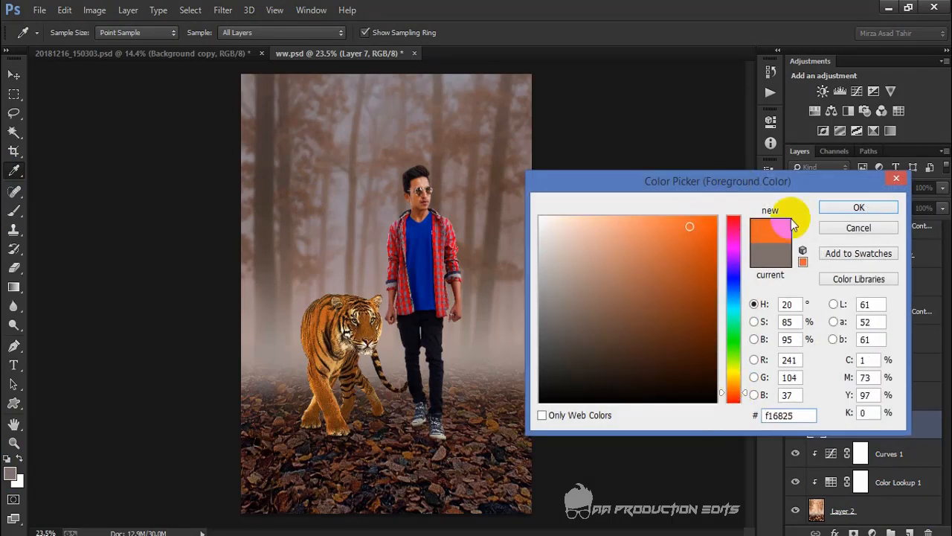
left_click(874, 208)
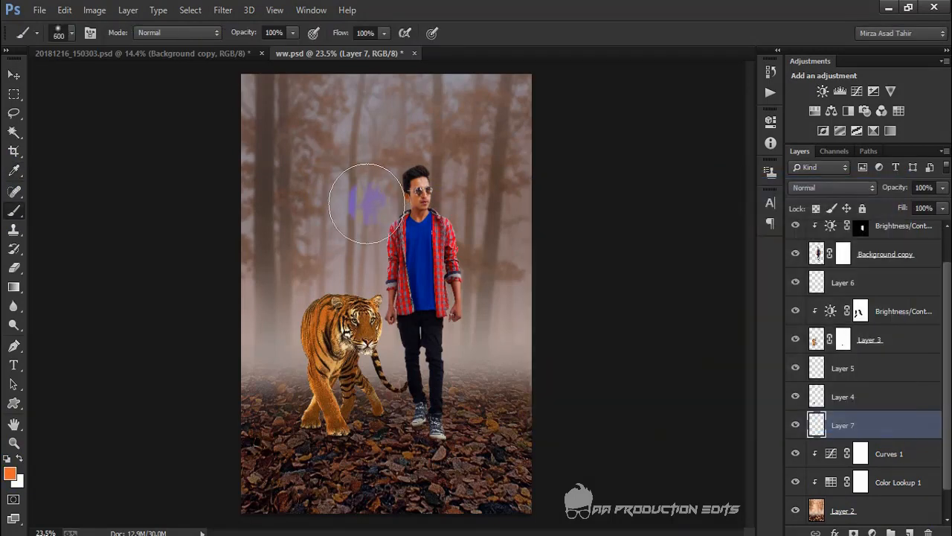
- Enlarge the soft brush to 1300 px, dab one orange glow in the forest above the tiger, and set the layer's blend mode to Screen
key("bracketright")
key("bracketright")
key("bracketright")
key("bracketright")
key("bracketright")
key("bracketright")
key("bracketright")
key("bracketright")
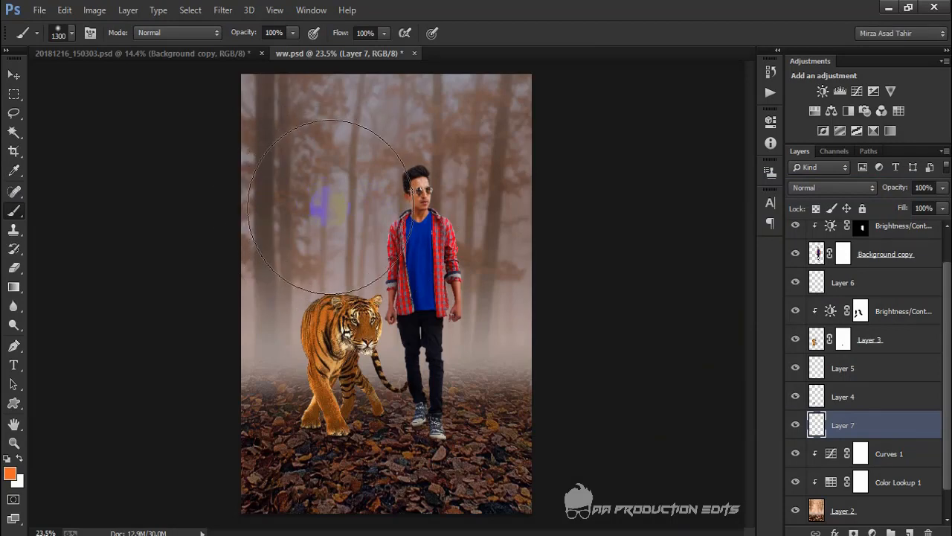
left_click(328, 206)
left_click(851, 187)
left_click(821, 129)
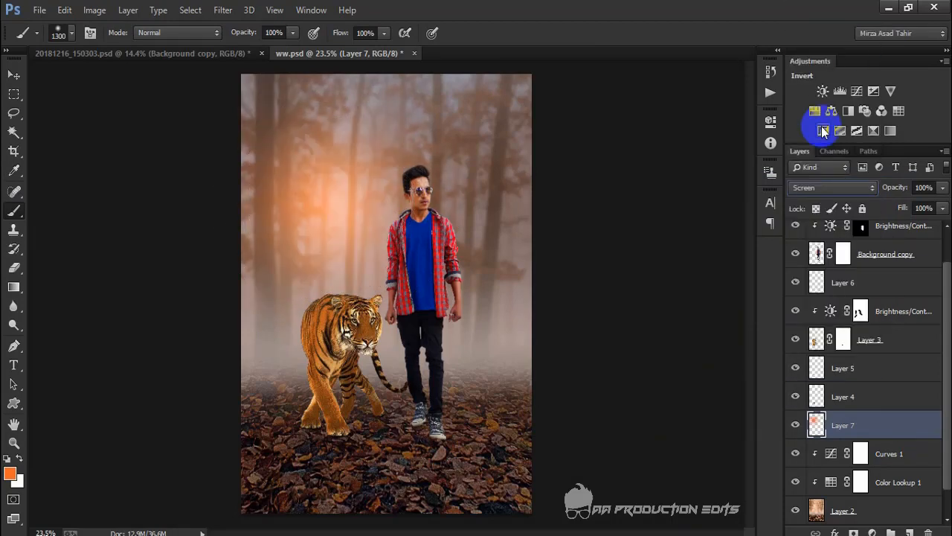
- Scale the orange glow up to about 126% and move its layer to the top of the layer stack
key("ctrl+t")
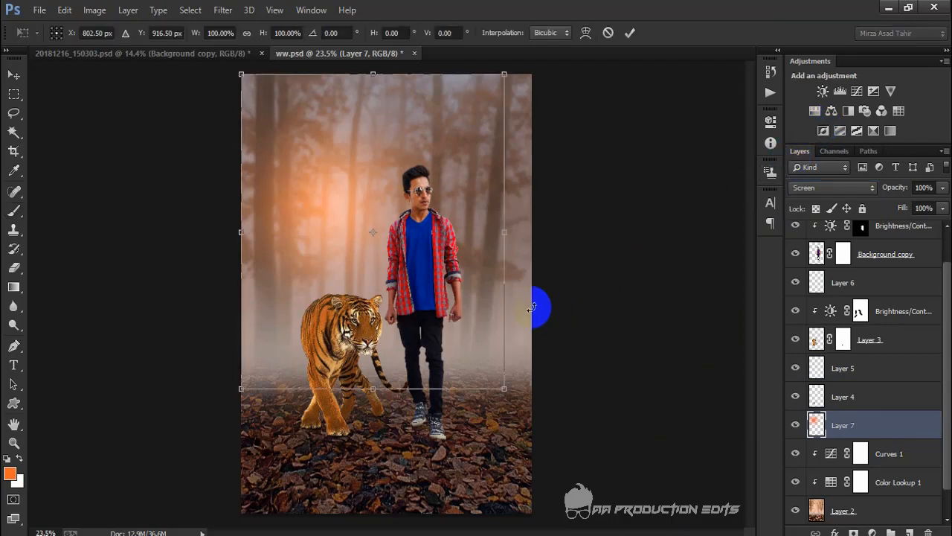
mouse_move(504, 387)
left_mouse_down()
mouse_move(560, 433)
mouse_move(543, 430)
left_mouse_up()
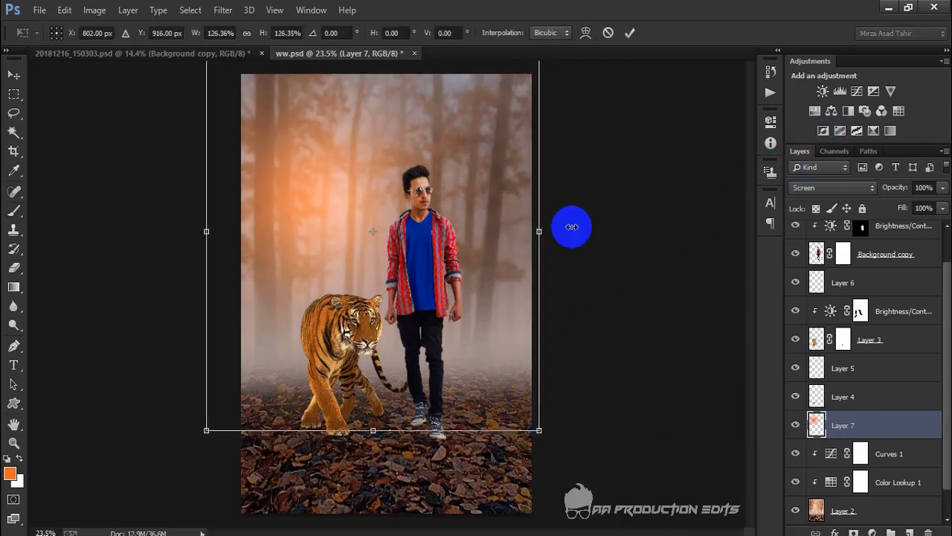
left_click(630, 33)
left_click_drag(851, 449, 851, 235)
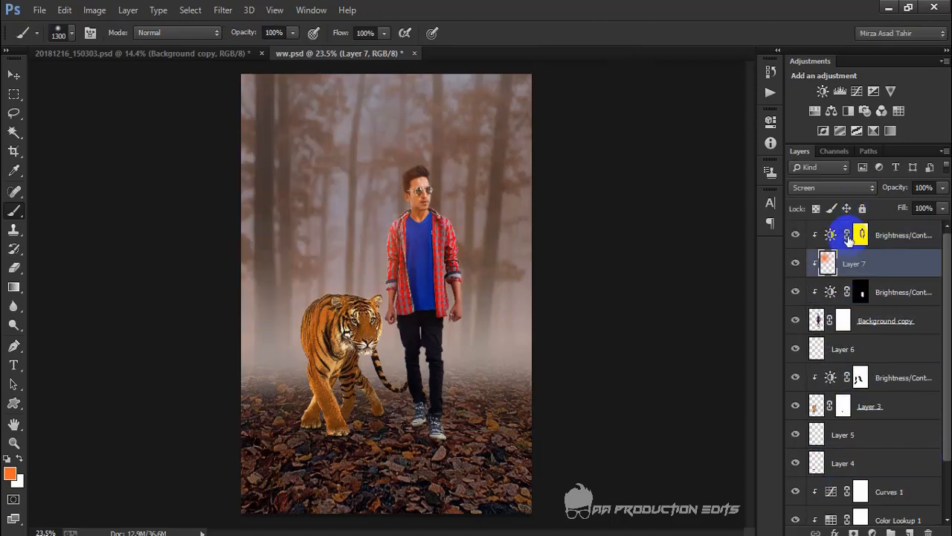
left_click_drag(857, 262, 848, 221)
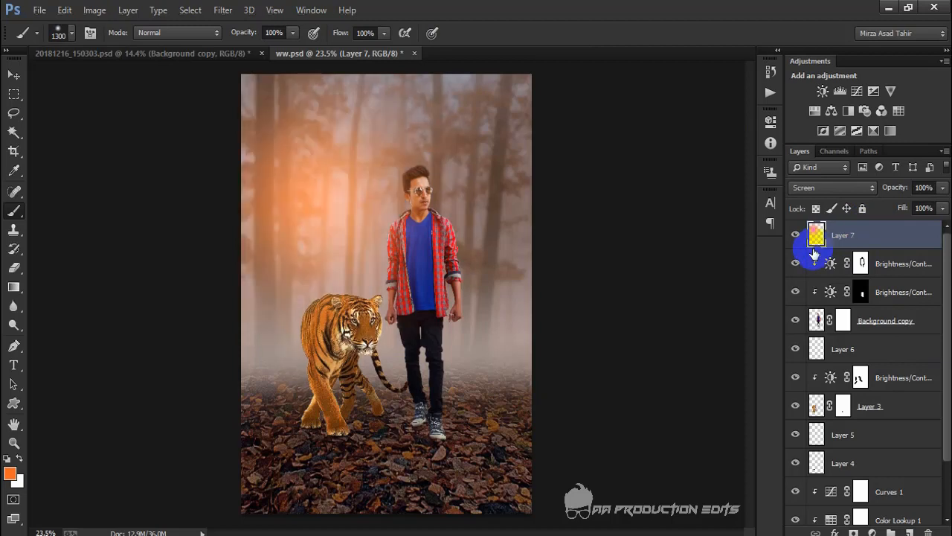
- Scale the glow down to about 85%, rotate it about 18° counterclockwise, and reduce its layer opacity
key("ctrl+t")
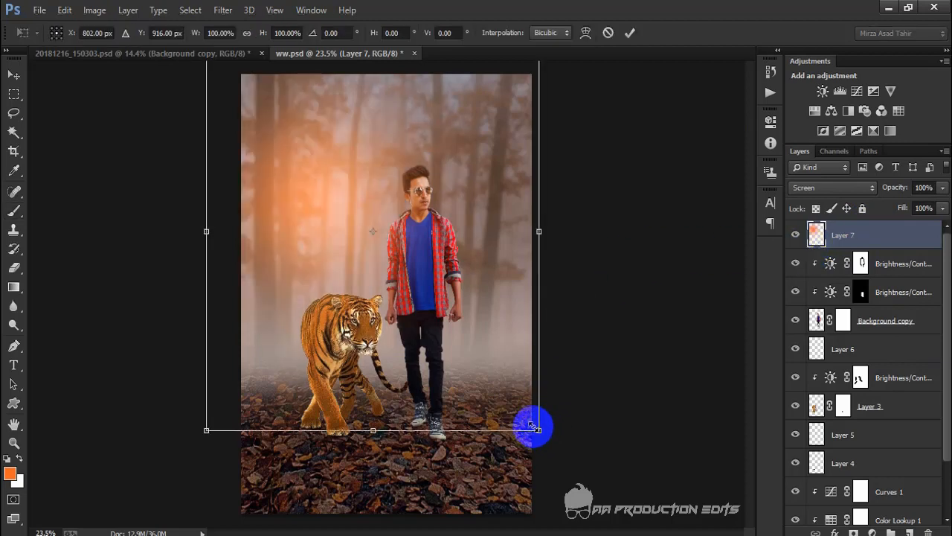
left_click_drag(525, 418, 515, 402)
left_click_drag(553, 265, 549, 251)
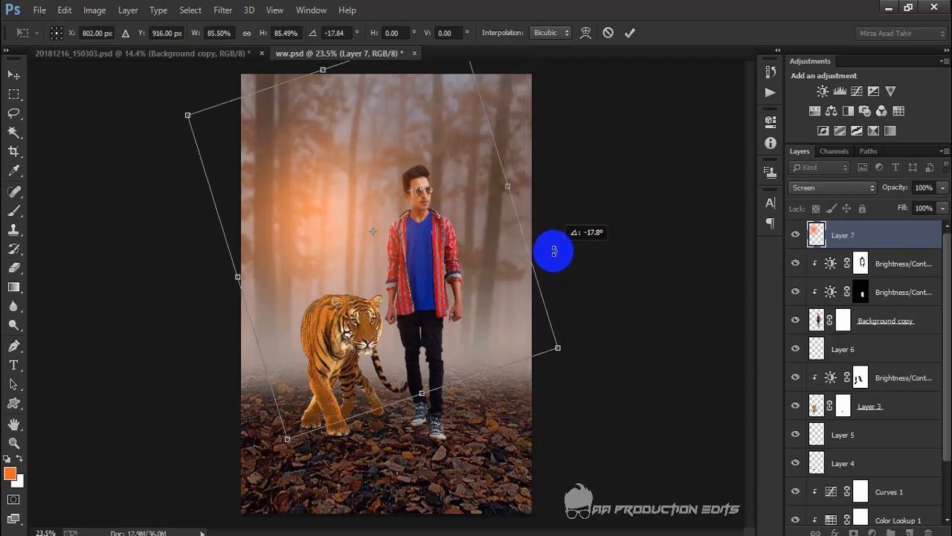
left_click_drag(495, 275, 491, 264)
left_click(631, 34)
left_click(943, 187)
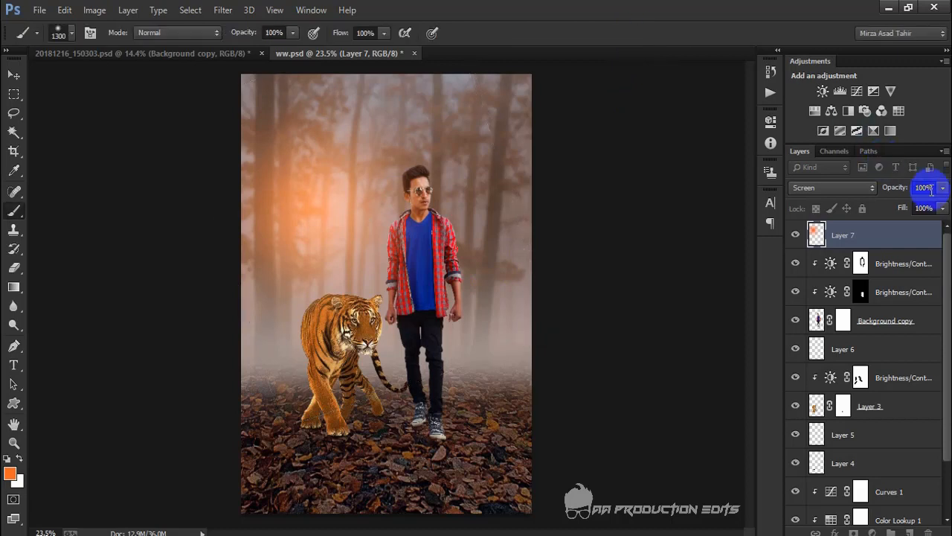
left_click_drag(935, 202, 921, 209)
- Add a new empty layer directly above the man's Background copy layer, clipped to it
left_click(904, 263)
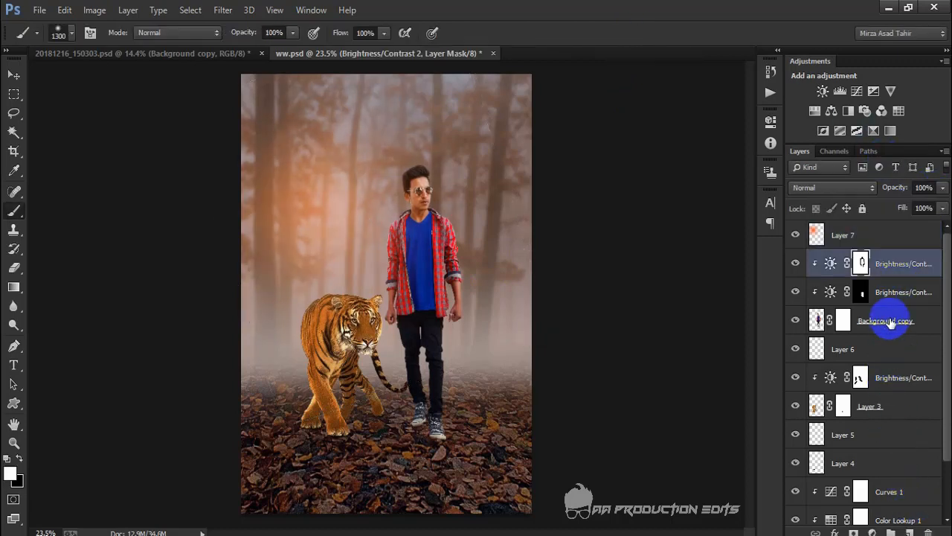
left_click(891, 321)
left_click(909, 532)
- Paint an orange rim with a 34 px soft brush along the man's hair, collar, shoulder, sleeve and hand on the side nearest the glow
scroll(392, 188, "up", 3)
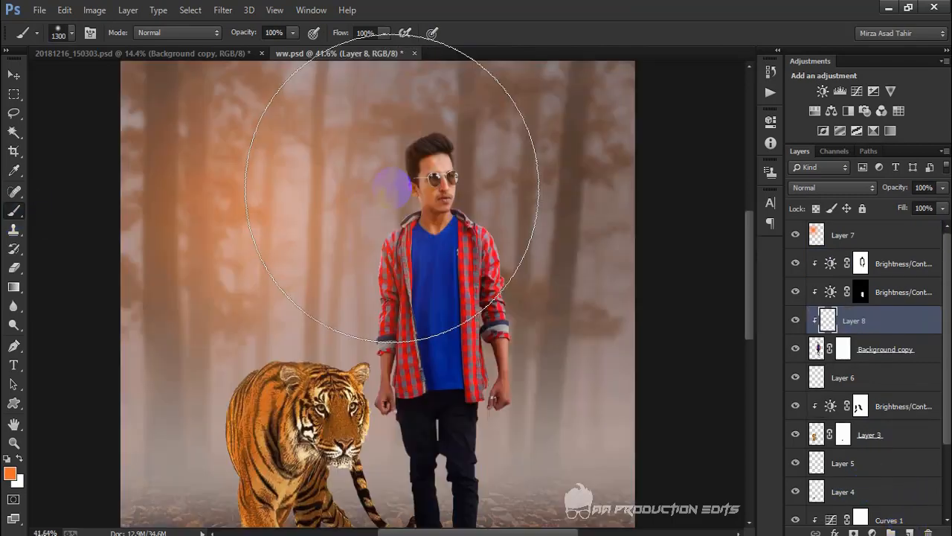
right_click(392, 188)
type("34")
key("Return")
scroll(478, 128, "up", 2)
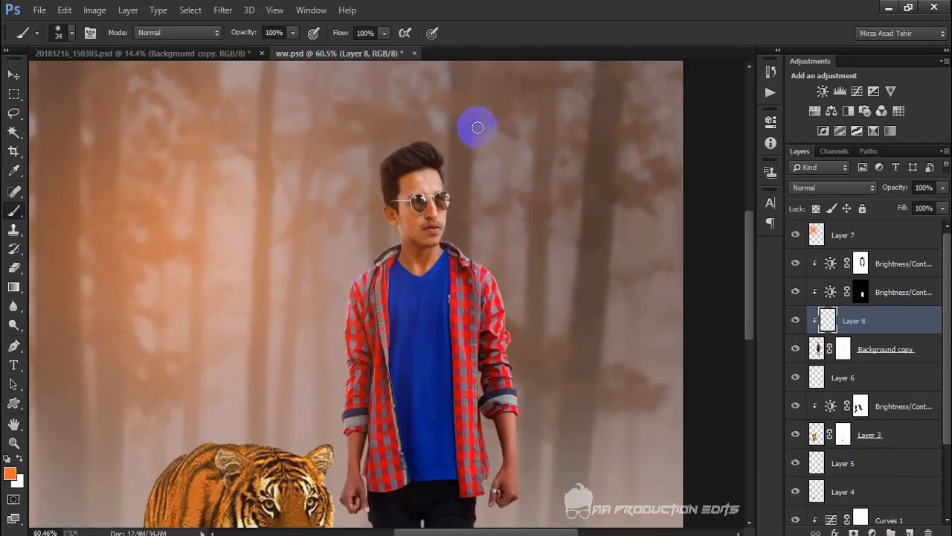
scroll(477, 128, "up", 2)
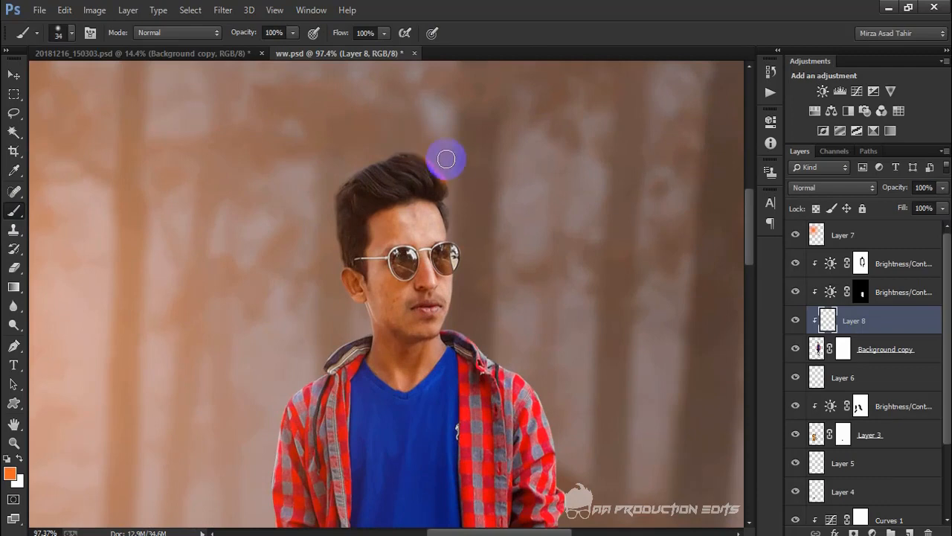
mouse_move(445, 158)
left_mouse_down()
mouse_move(391, 140)
mouse_move(333, 184)
left_mouse_up()
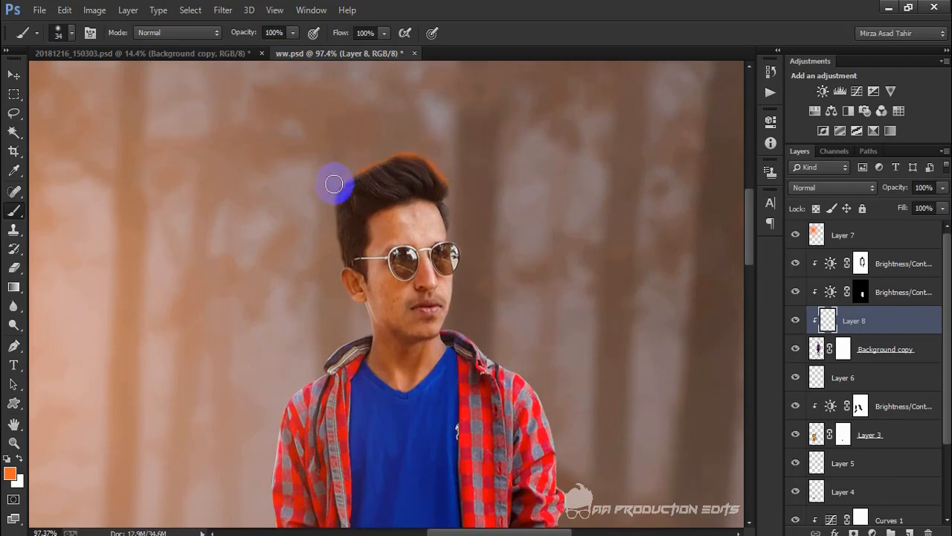
mouse_move(331, 224)
left_mouse_down()
mouse_move(337, 288)
mouse_move(353, 314)
left_mouse_up()
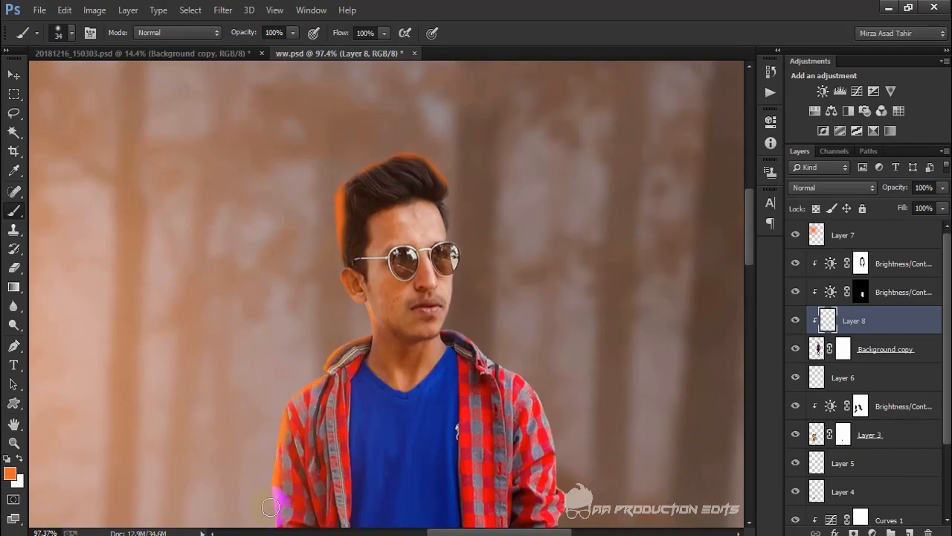
scroll(278, 272, "down", 5)
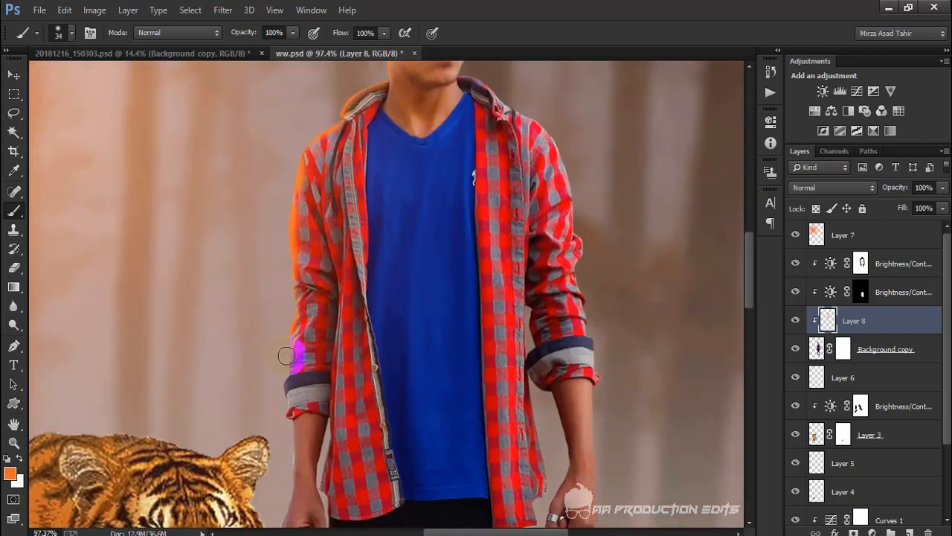
left_click_drag(284, 478, 291, 398)
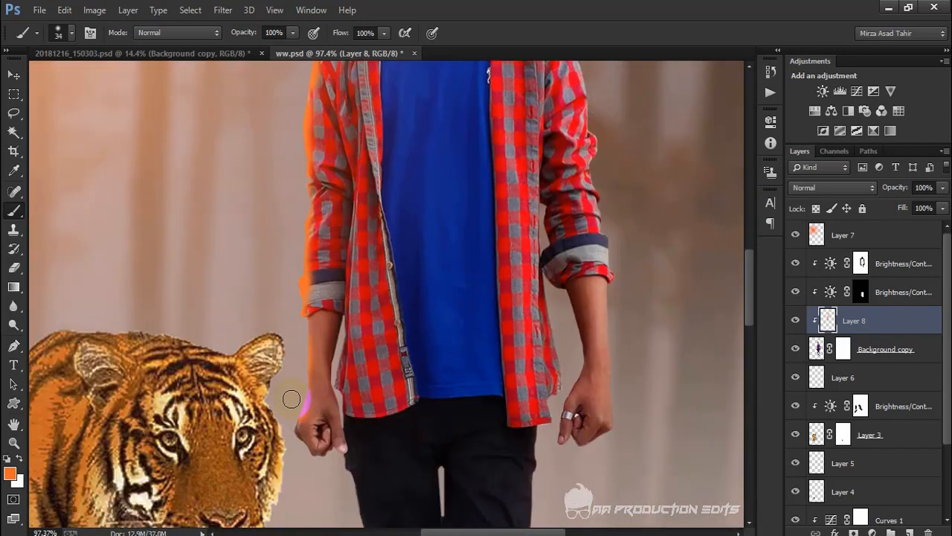
scroll(329, 315, "down", 5)
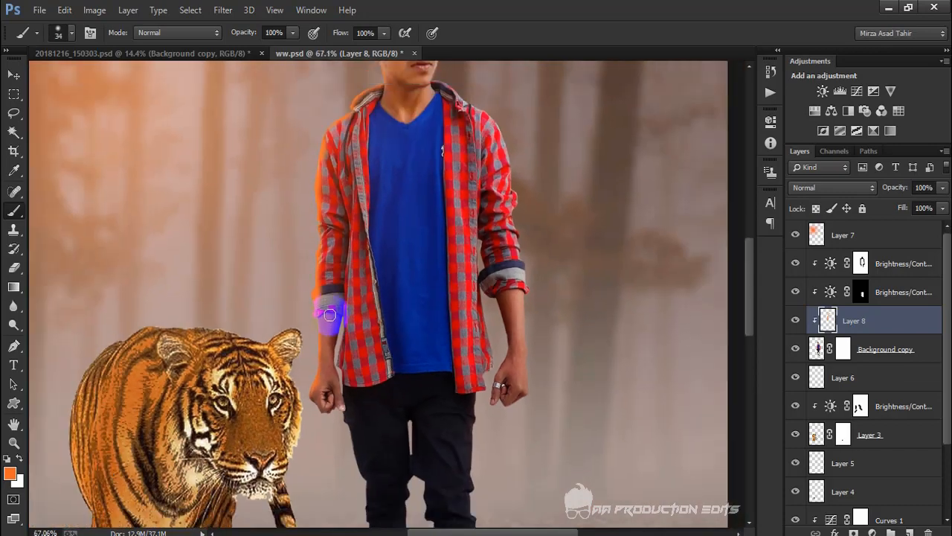
- Try Overlay on the man's orange rim layer, and set its blend mode to Screen instead
scroll(334, 308, "down", 2)
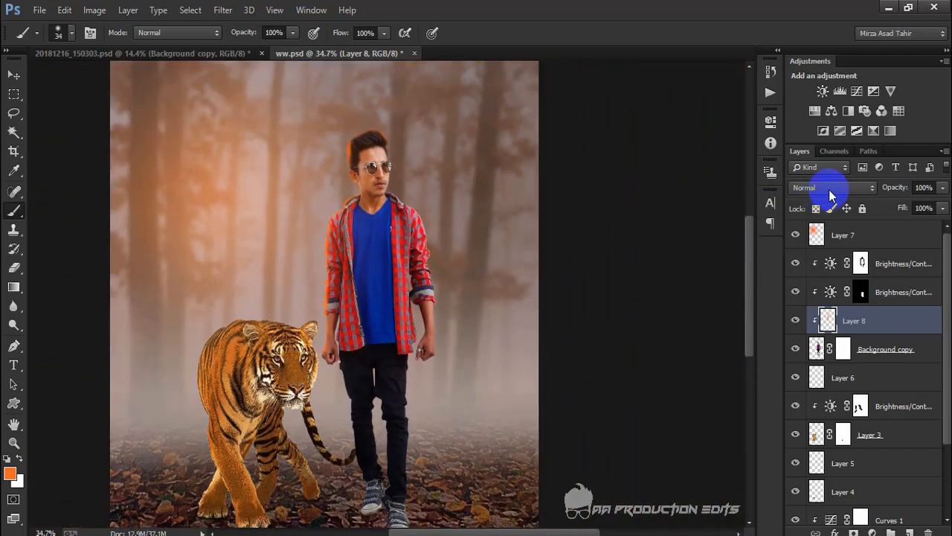
left_click(830, 187)
left_click(816, 183)
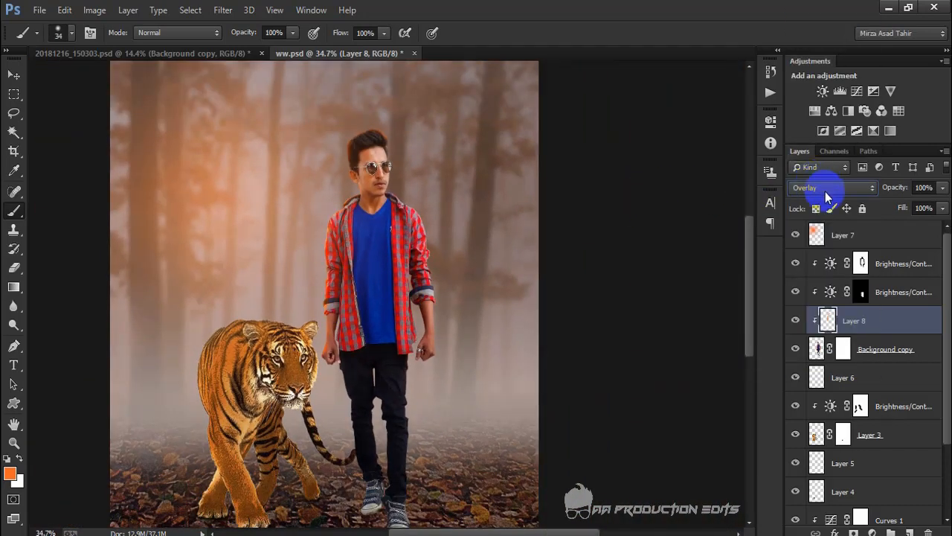
left_click(830, 187)
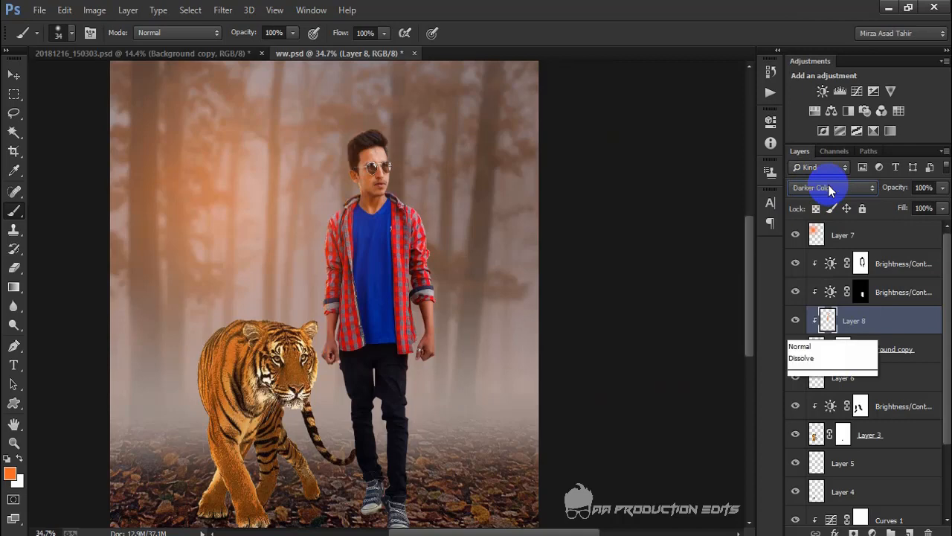
left_click(817, 124)
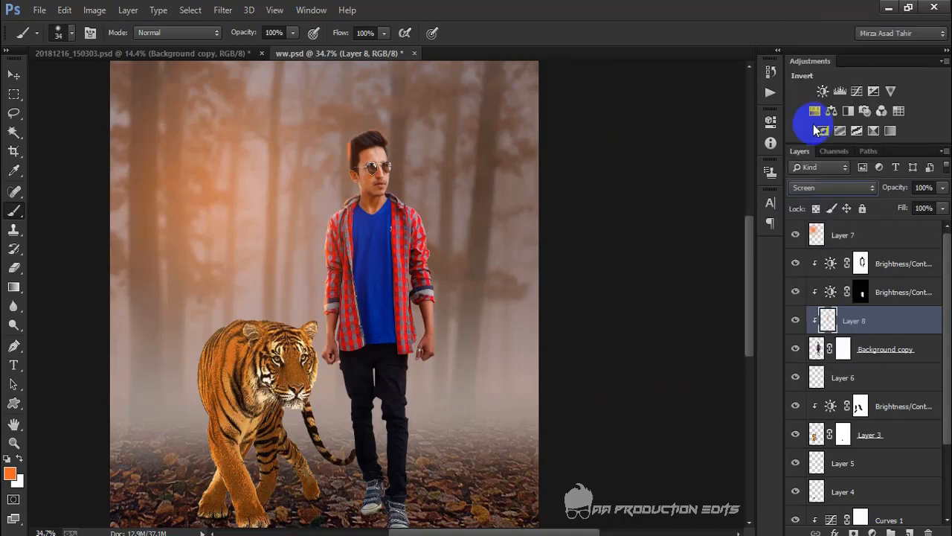
- Apply a Gaussian Blur with a 7.4-pixel radius to the man's rim layer and reduce the layer's opacity to 87%
left_click(223, 10)
mouse_move(246, 186)
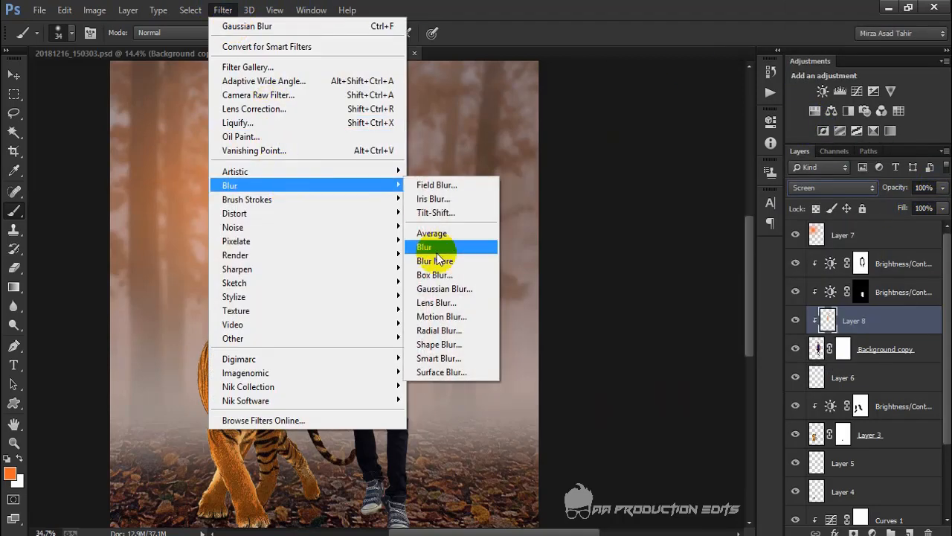
left_click(462, 284)
left_click_drag(482, 108, 711, 152)
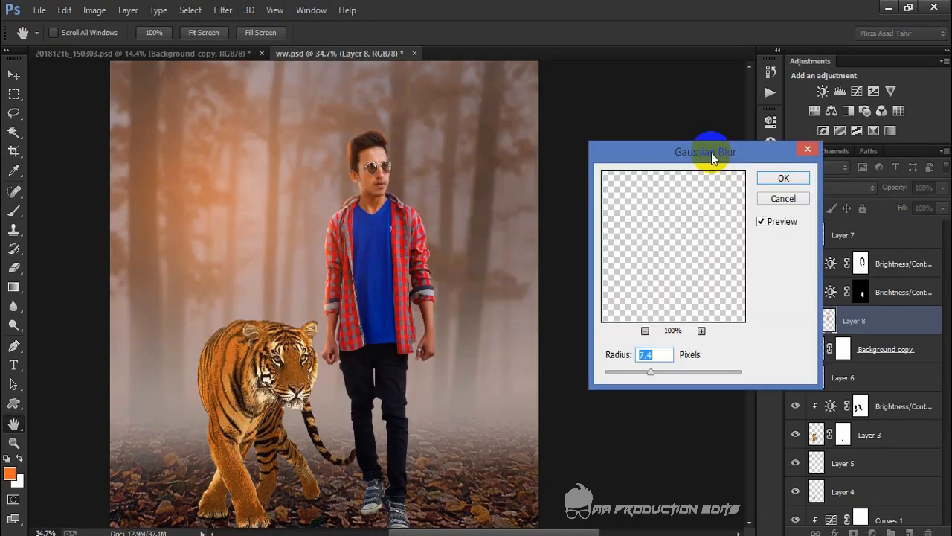
left_click(782, 179)
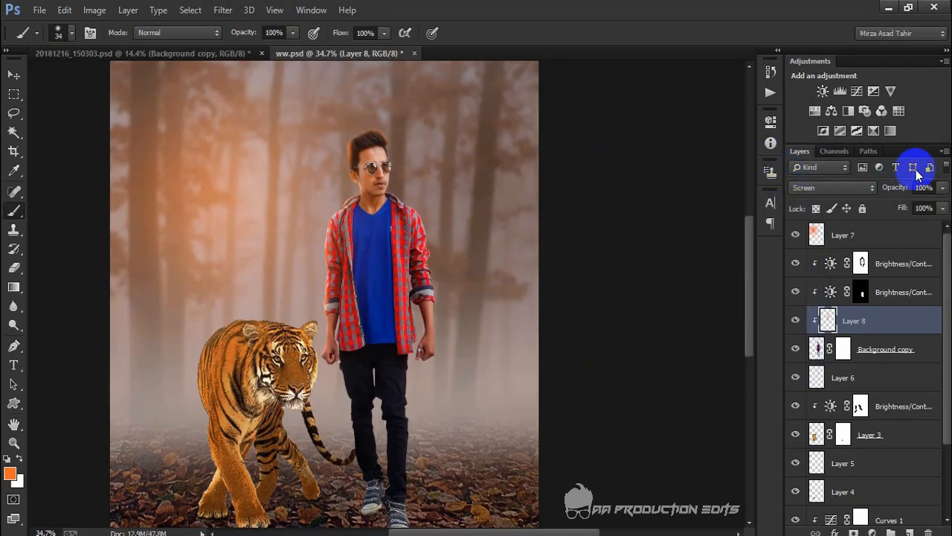
left_click(942, 187)
left_click_drag(942, 204, 925, 211)
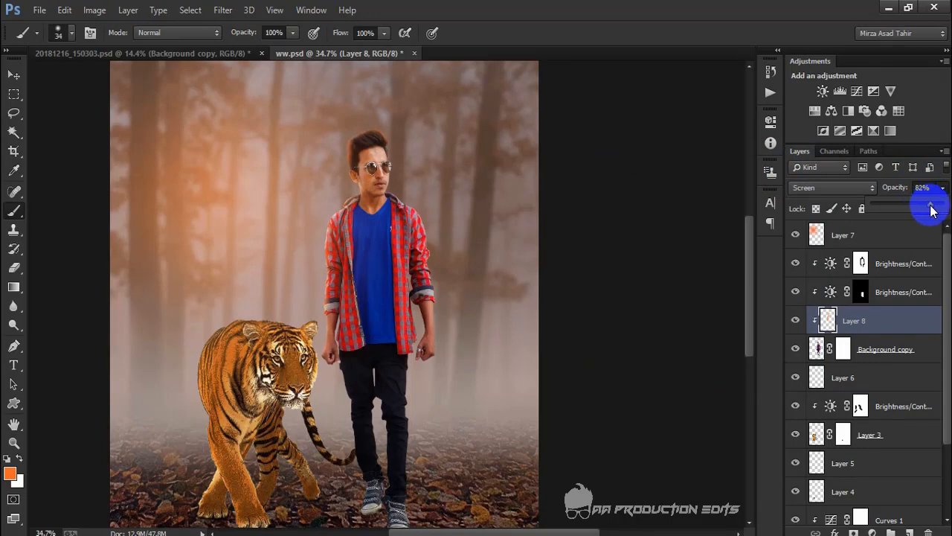
- Erase the orange spill inside the man's hair near the temple with a 75 px soft eraser and save the document
left_click(14, 268)
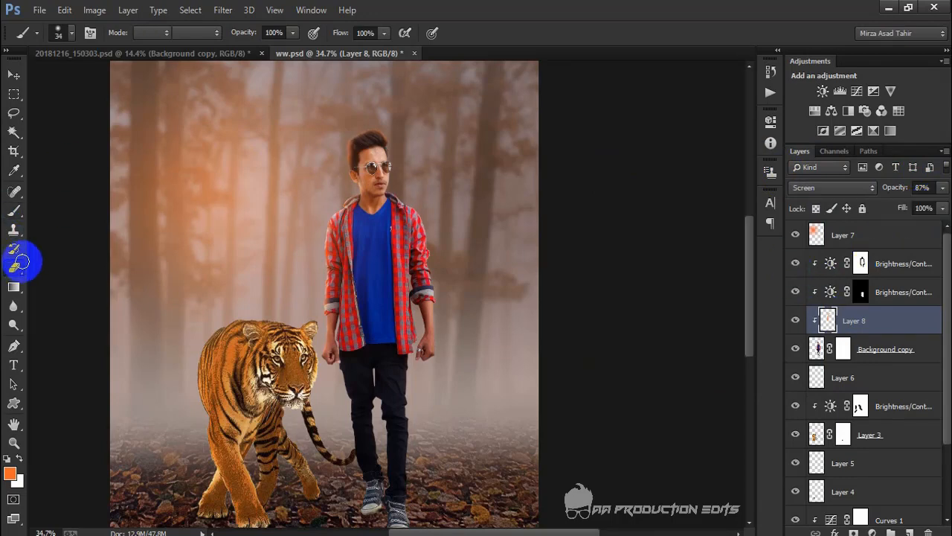
scroll(391, 181, "up", 2)
scroll(390, 181, "up", 3)
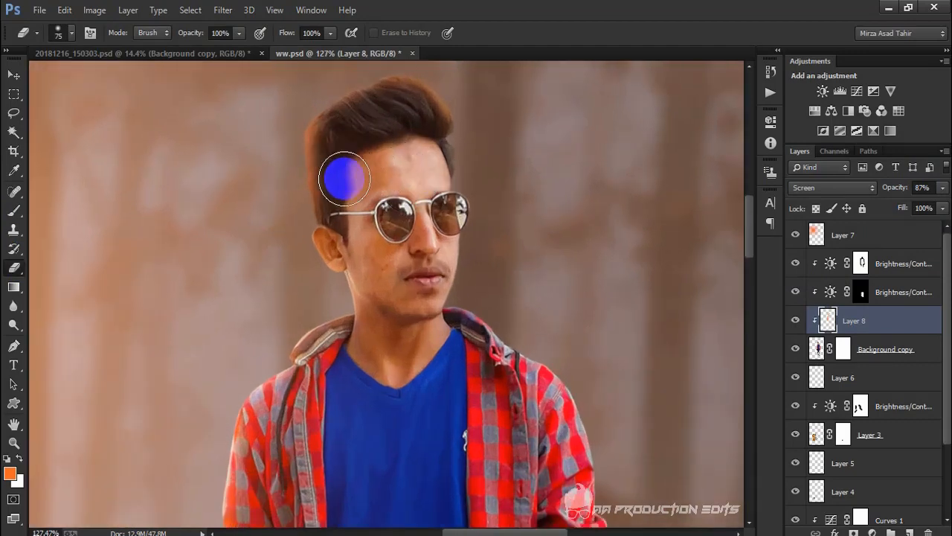
mouse_move(344, 171)
left_mouse_down()
mouse_move(349, 139)
mouse_move(368, 132)
mouse_move(404, 130)
mouse_move(421, 140)
mouse_move(392, 125)
mouse_move(345, 141)
left_mouse_up()
scroll(364, 140, "down", 6)
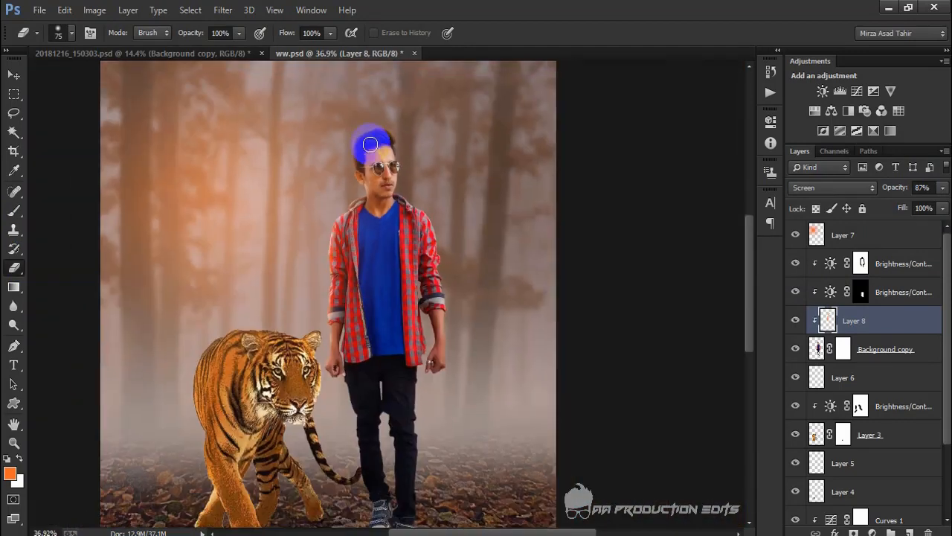
scroll(390, 297, "up", 1)
key("ctrl+s")
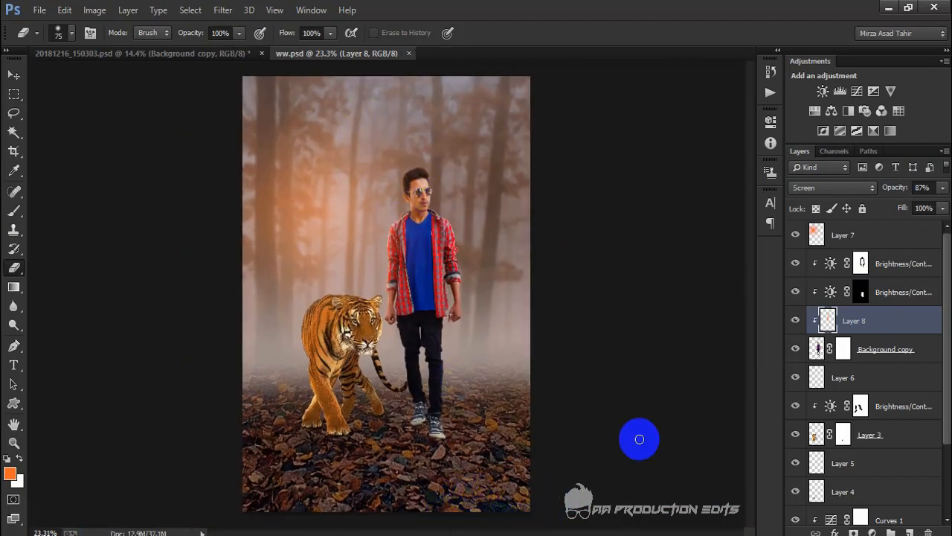
- Add a new empty layer directly above the tiger's Layer 3, clipped to it and below its Brightness/Contrast adjustment
left_click(863, 236)
scroll(430, 226, "up", 1)
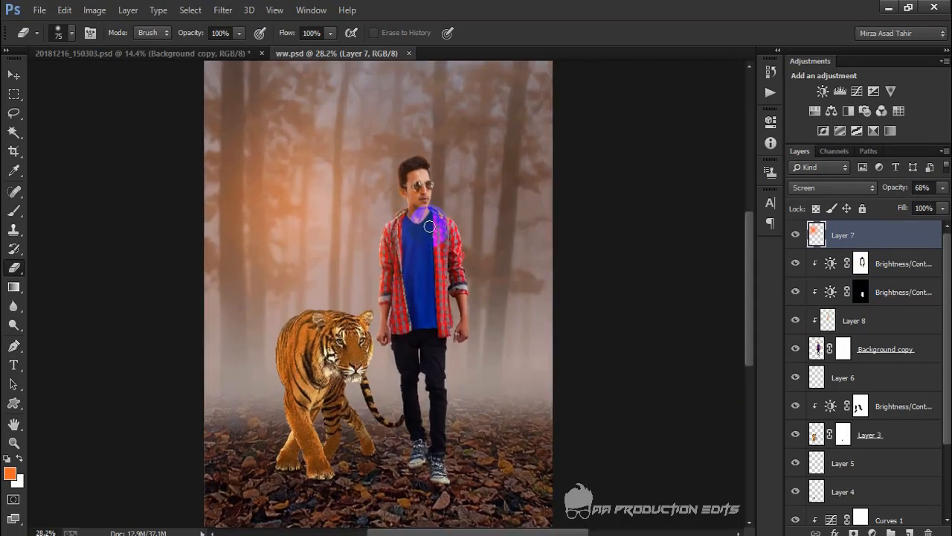
left_click(904, 405)
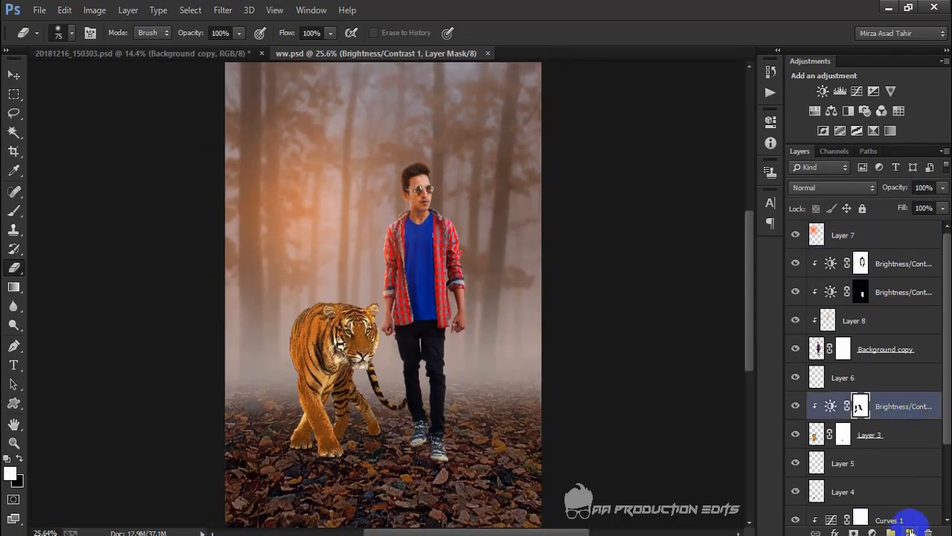
left_click(909, 533)
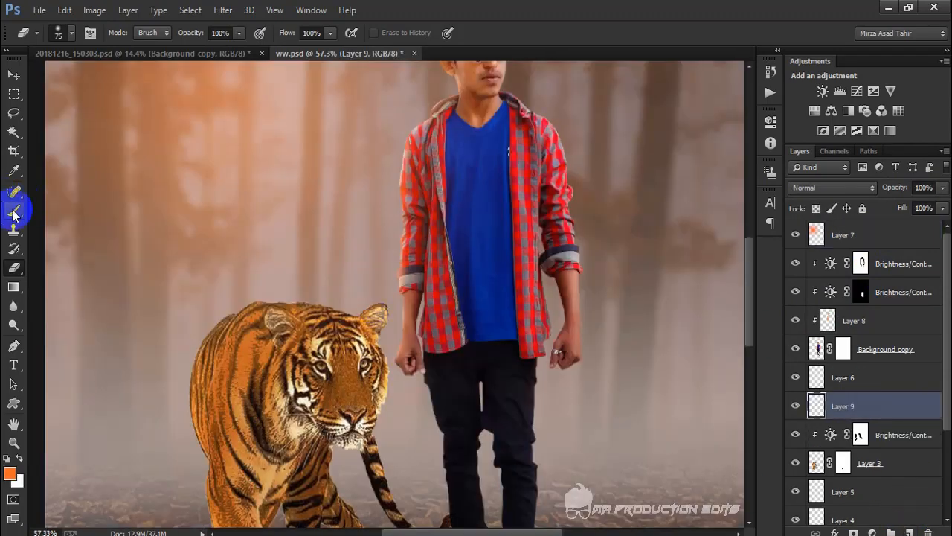
left_click(14, 211)
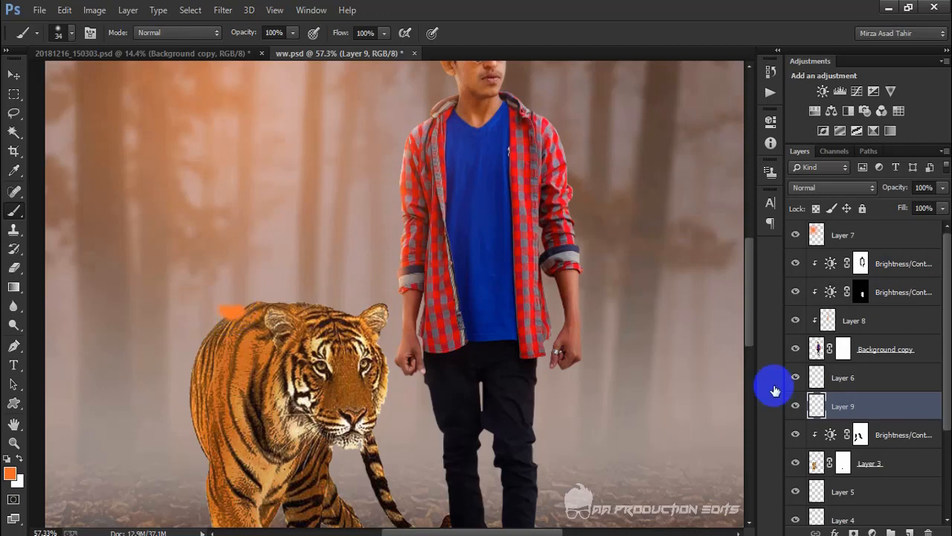
left_click_drag(849, 432, 852, 395)
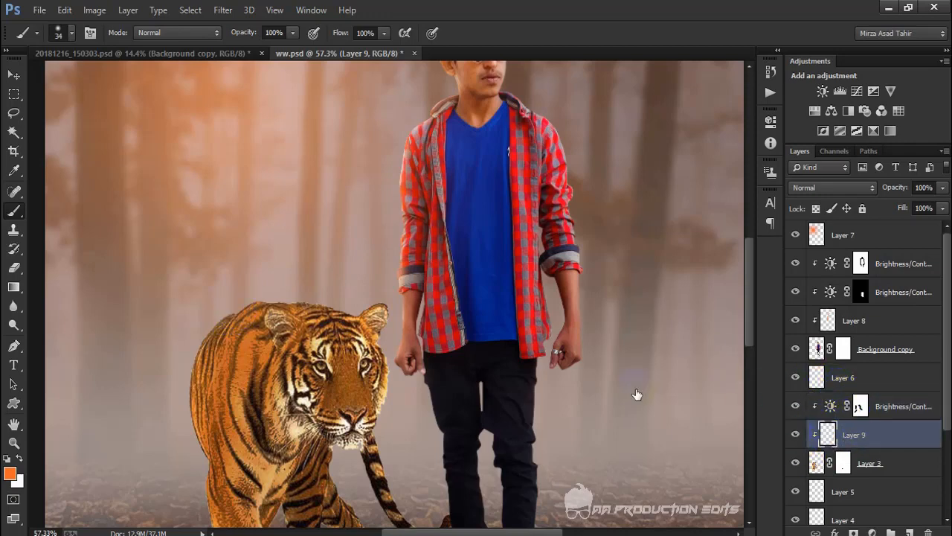
- Paint an orange rim along the tiger's back, head, ear and cheek on the new layer, and set its blend mode to Screen
left_click_drag(255, 309, 239, 322)
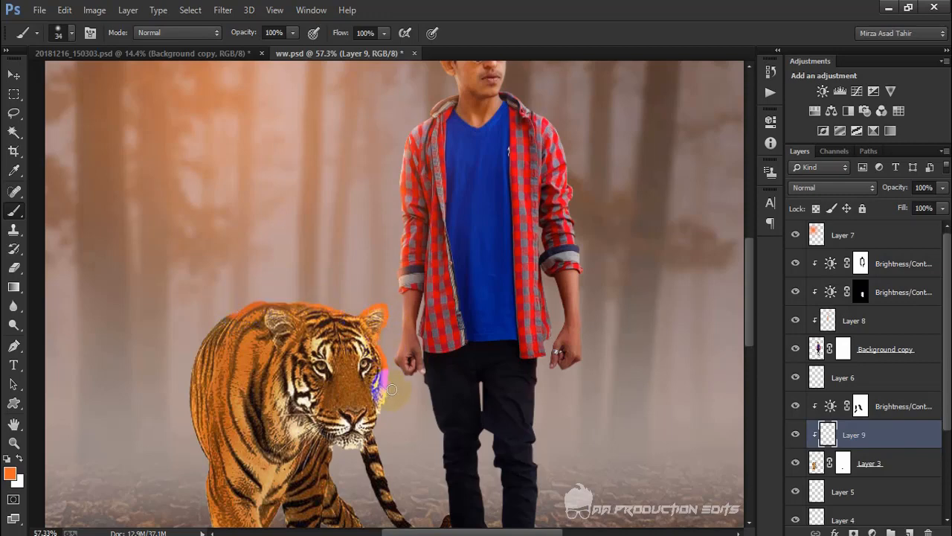
left_click(820, 192)
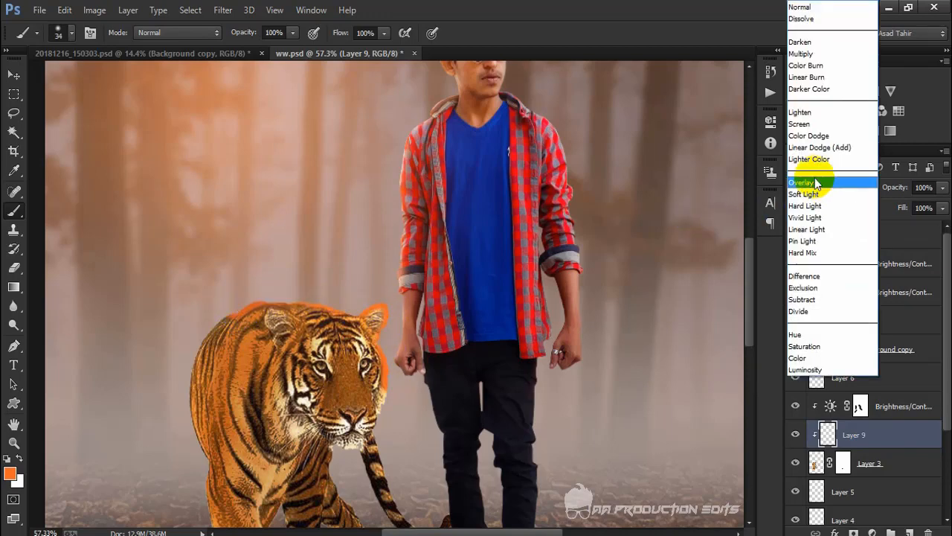
left_click(808, 119)
- Reduce the opacity of the tiger's rim layer to 55% and save the document
left_click(943, 188)
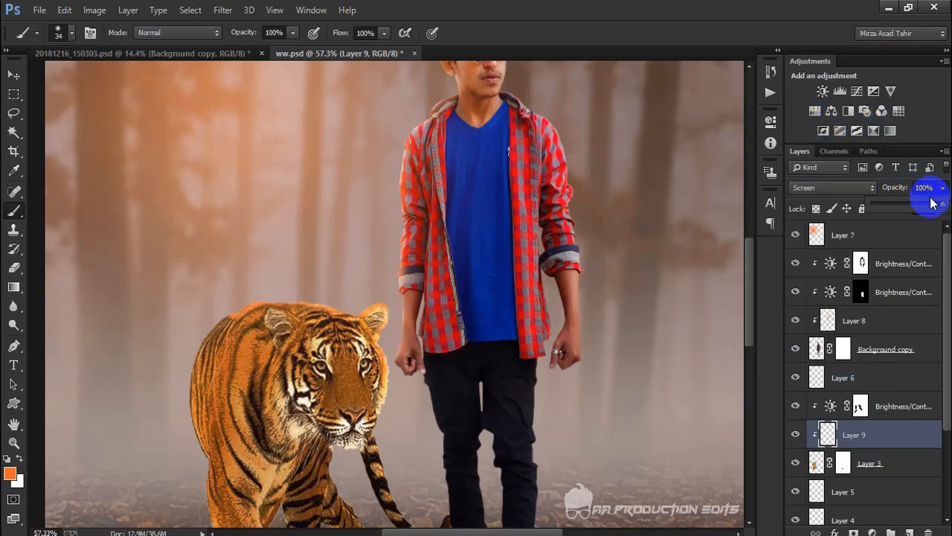
left_click_drag(942, 203, 909, 210)
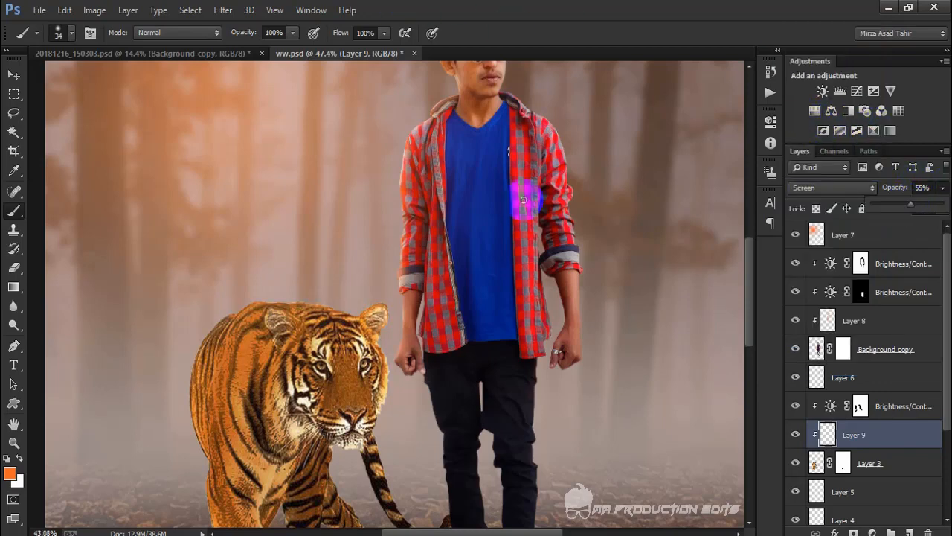
key("ctrl+0")
key("ctrl+s")
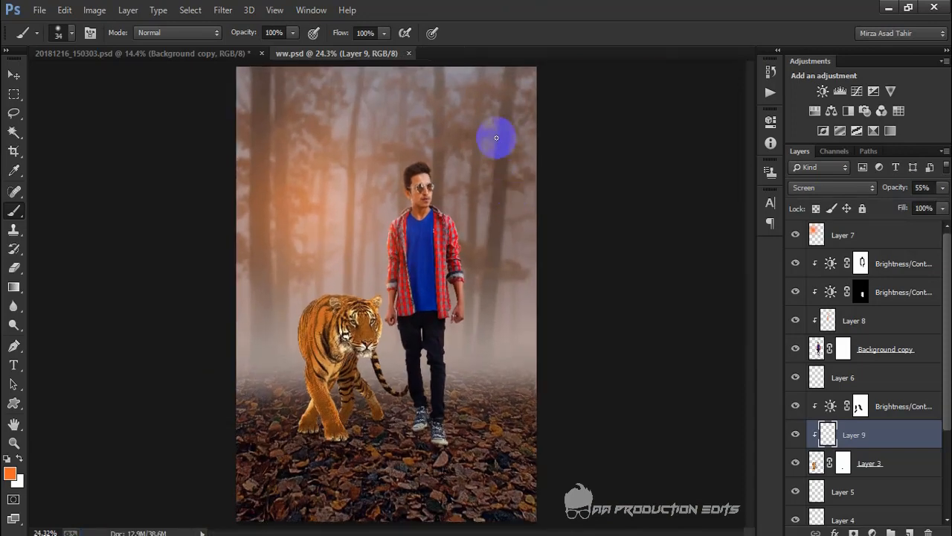
key("ctrl+0")
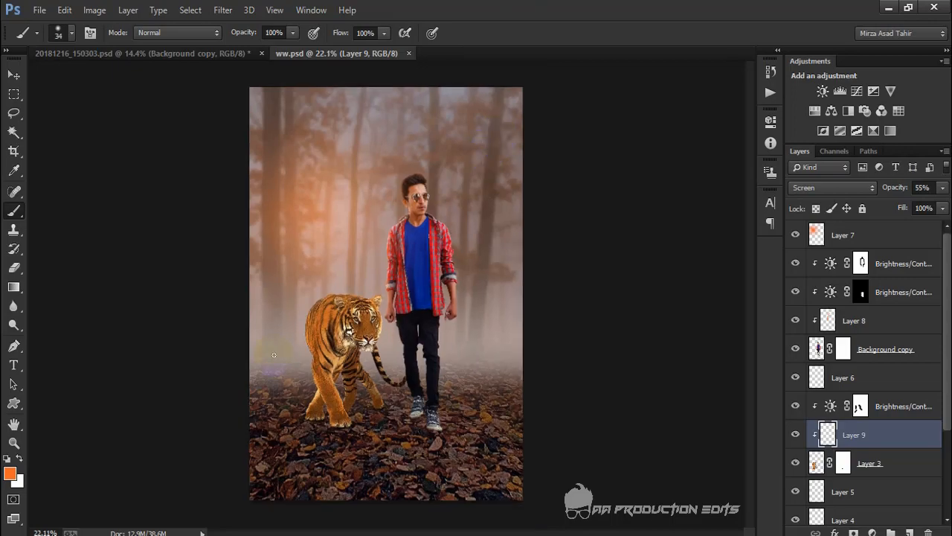